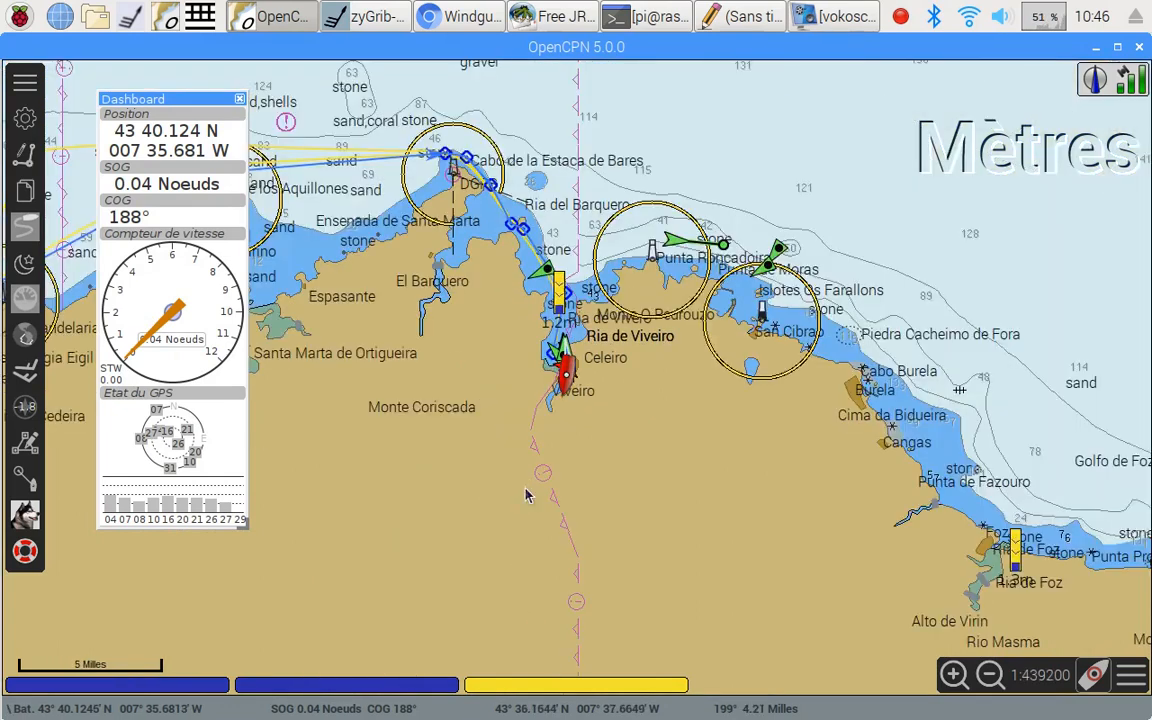
# Step: Examine the chart along the coast from Viveiro to the waters off Ile d'Oleron and the Pertuis d'Antioche
pyautogui.scroll(-1, 525, 495)
pyautogui.scroll(-2, 530, 474)
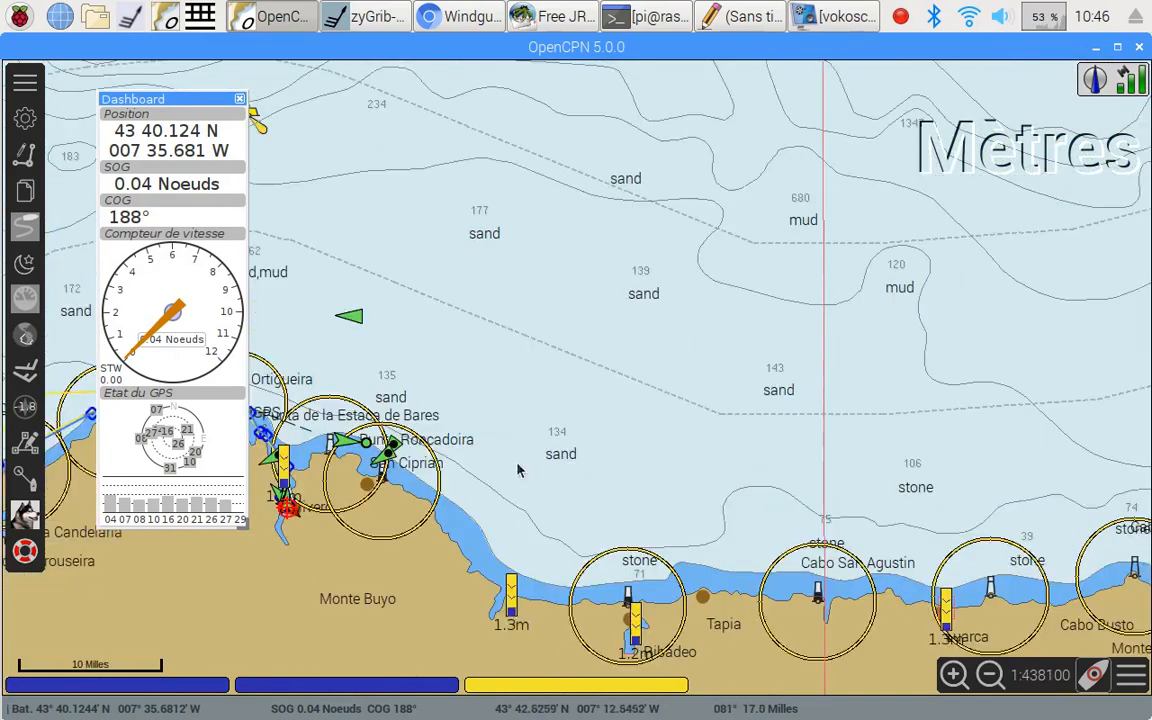
pyautogui.moveTo(865, 312); pyautogui.dragTo(591, 404)
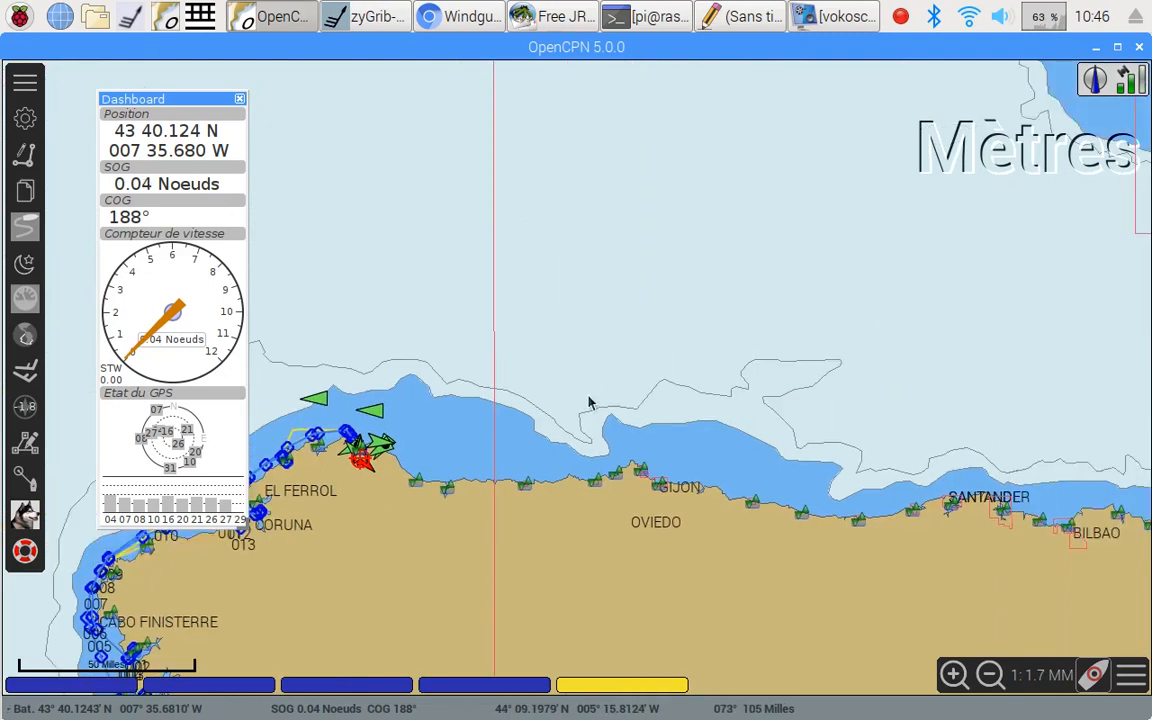
pyautogui.moveTo(969, 265); pyautogui.dragTo(658, 375)
pyautogui.moveTo(860, 301); pyautogui.dragTo(672, 418)
pyautogui.moveTo(555, 242); pyautogui.dragTo(585, 338)
pyautogui.scroll(1, 643, 342)
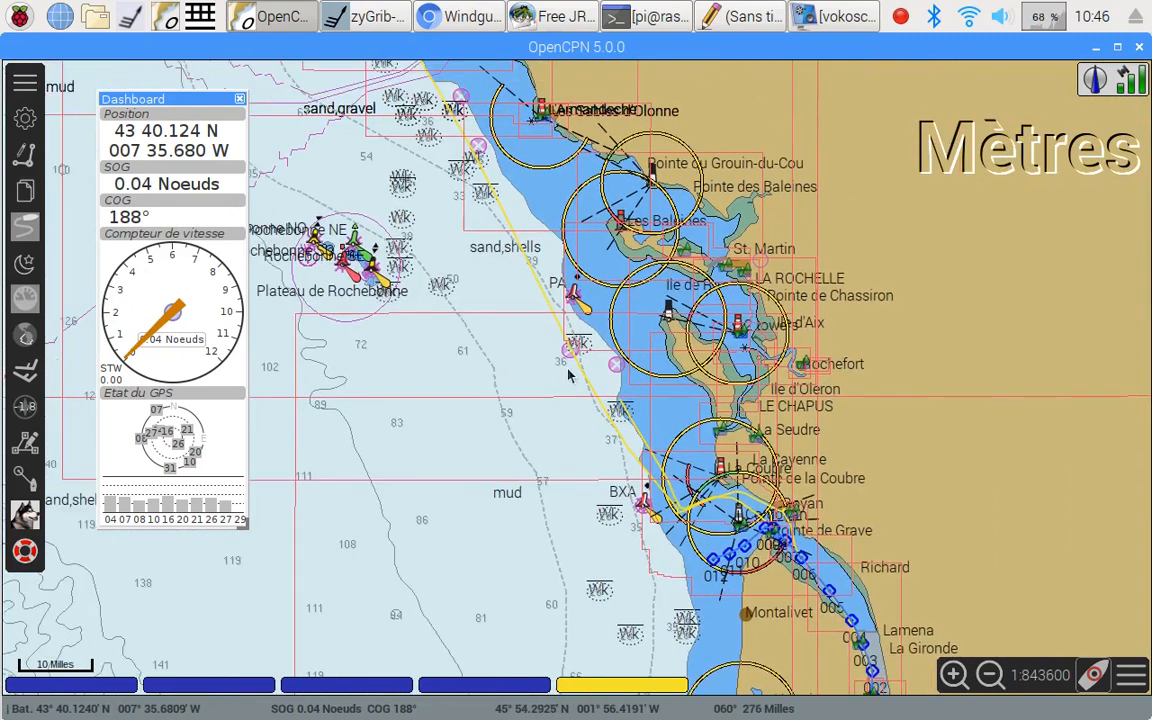
pyautogui.scroll(2, 578, 370)
pyautogui.moveTo(714, 303); pyautogui.dragTo(417, 387)
pyautogui.moveTo(643, 340); pyautogui.dragTo(651, 499)
pyautogui.moveTo(298, 334); pyautogui.dragTo(550, 314)
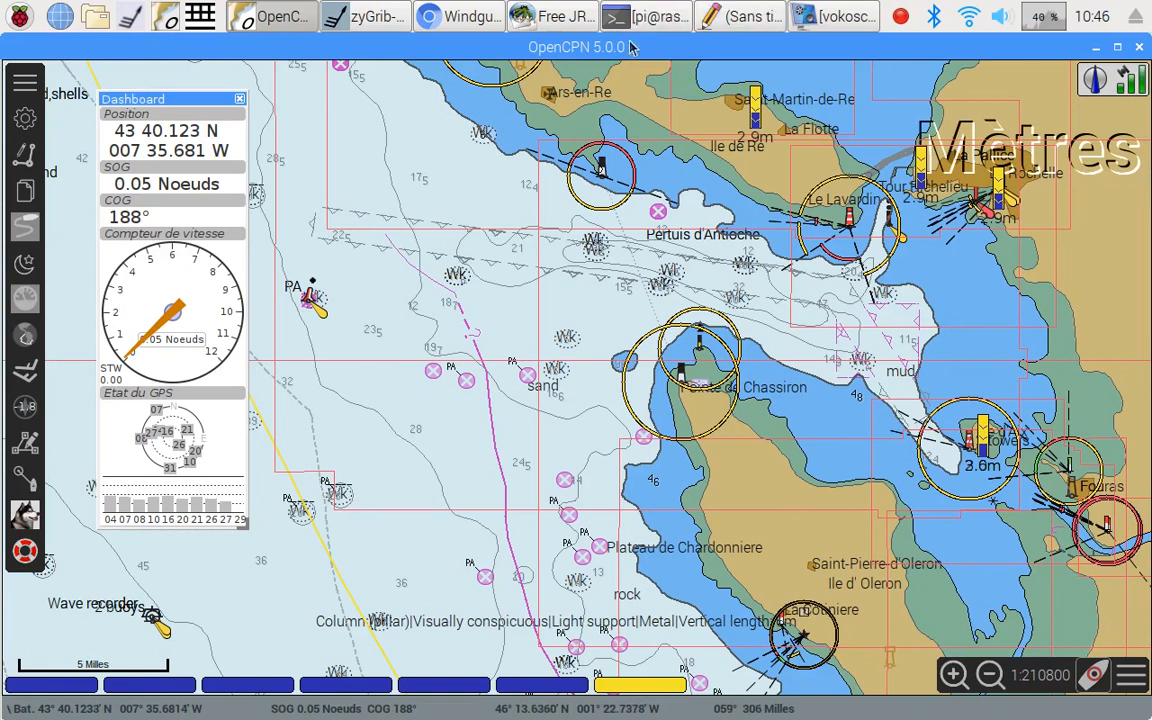
# Step: Switch to the untitled text editor document and write the heading "Att Oleron" on its own line
pyautogui.click(745, 16)
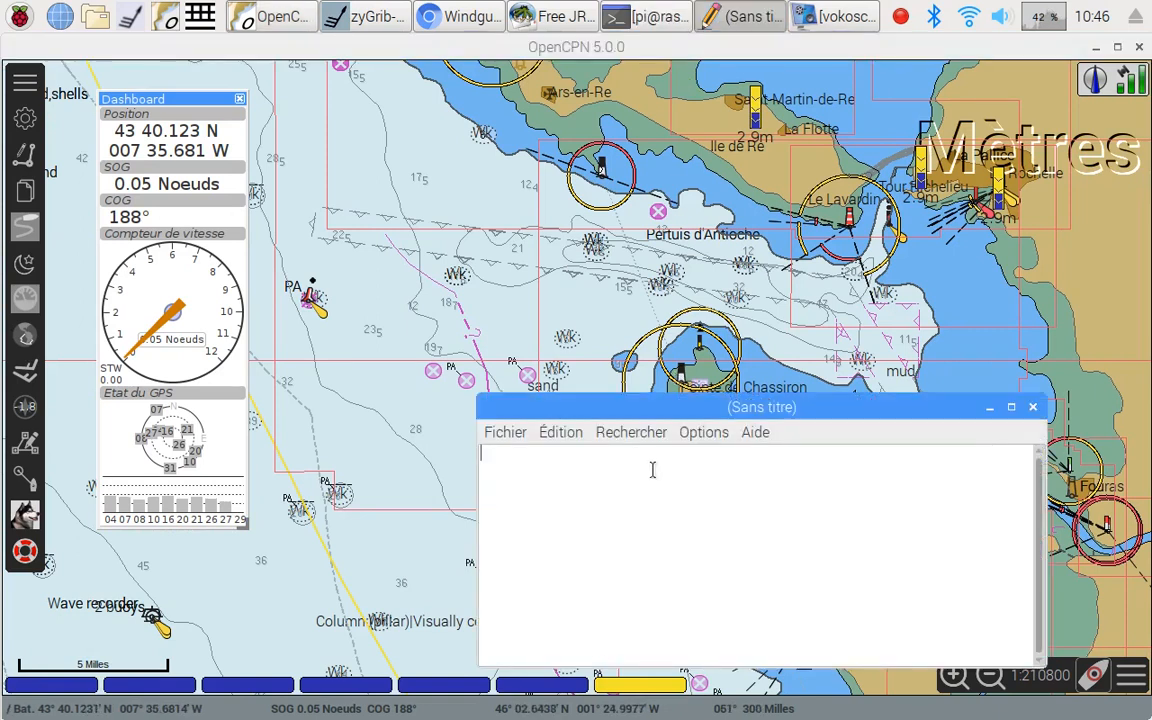
pyautogui.write('Att')
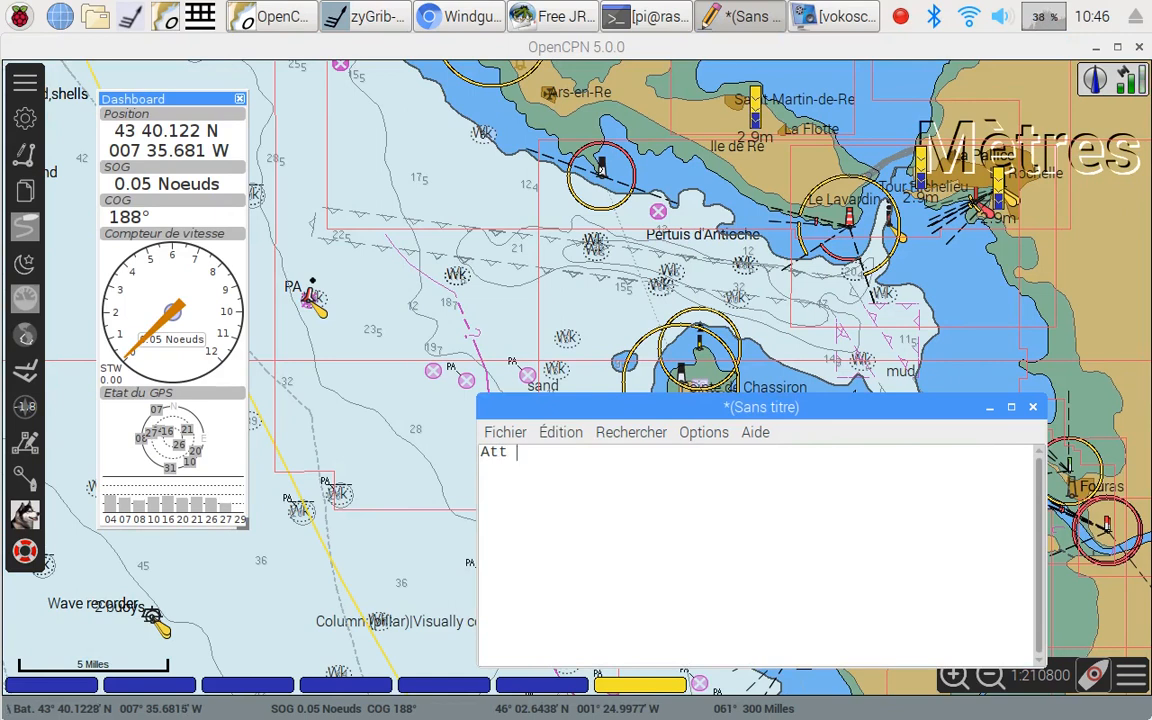
pyautogui.write(' Ole')
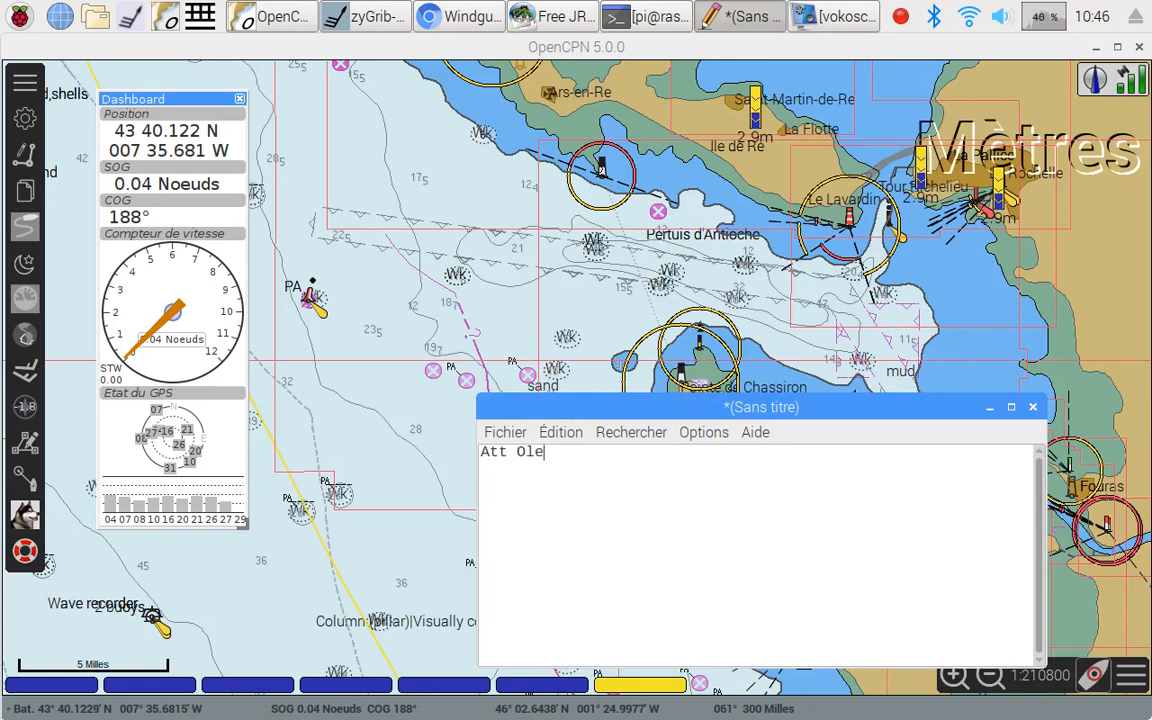
pyautogui.write('ron')
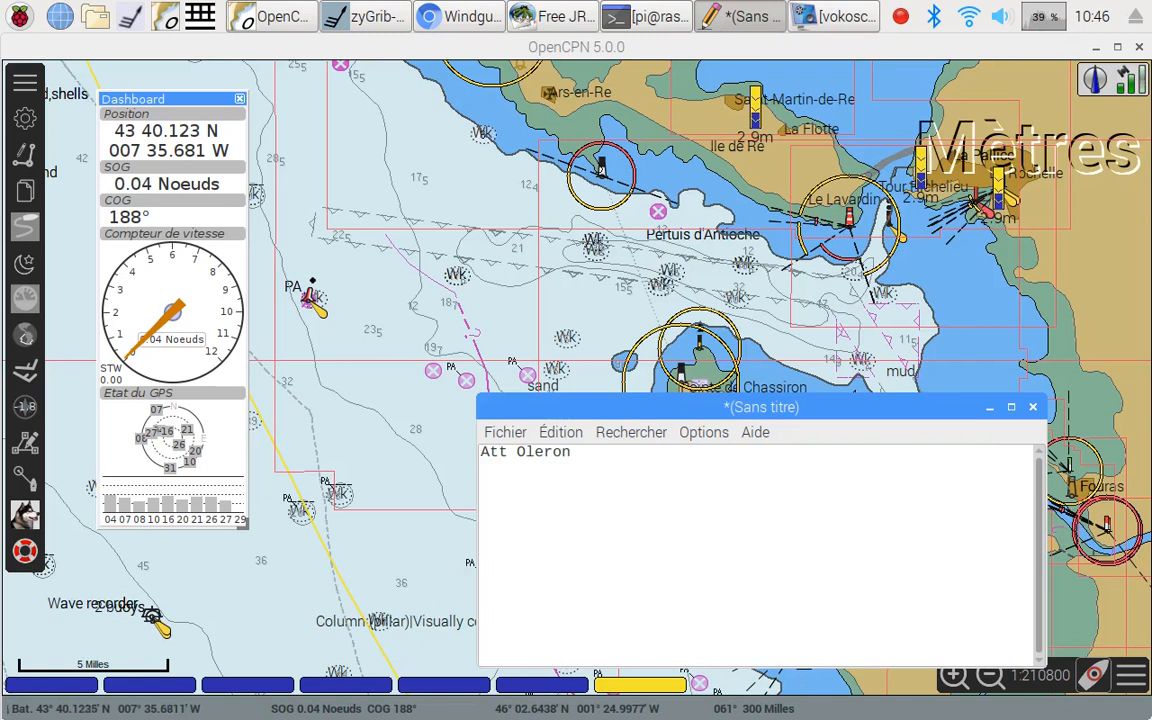
pyautogui.press('Return')
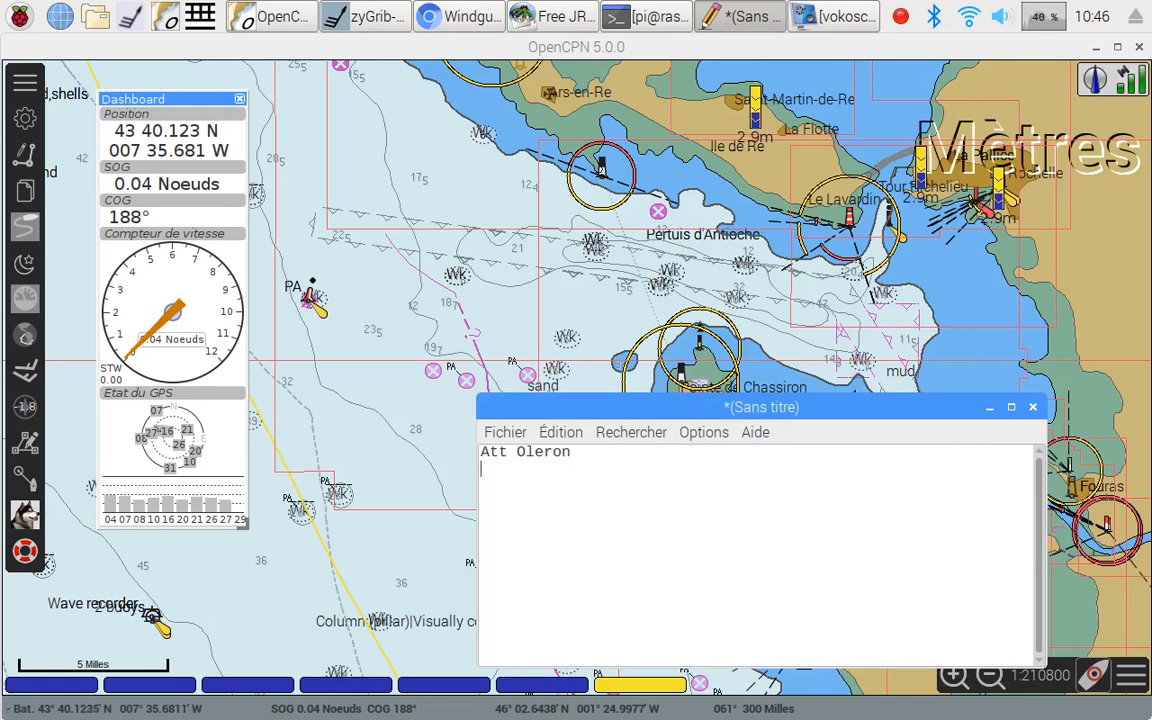
# Step: Note the coordinates 46°06'N and 1°29'W on two separate lines below the heading
pyautogui.write('°')
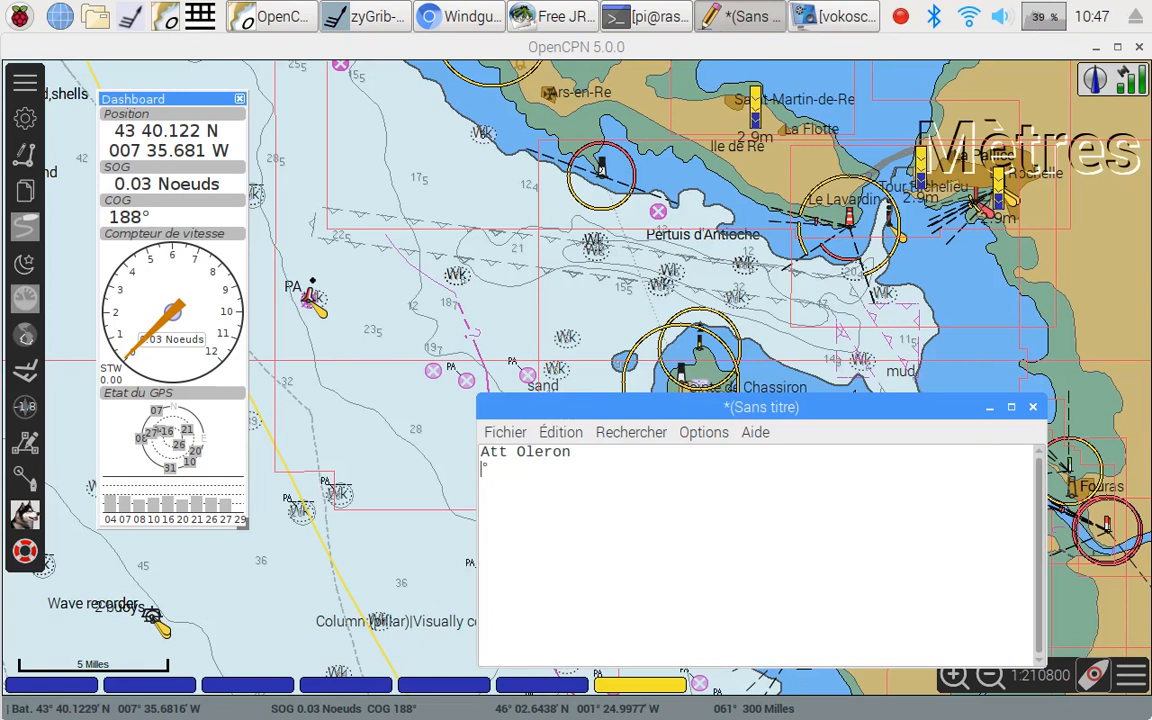
pyautogui.write('46')
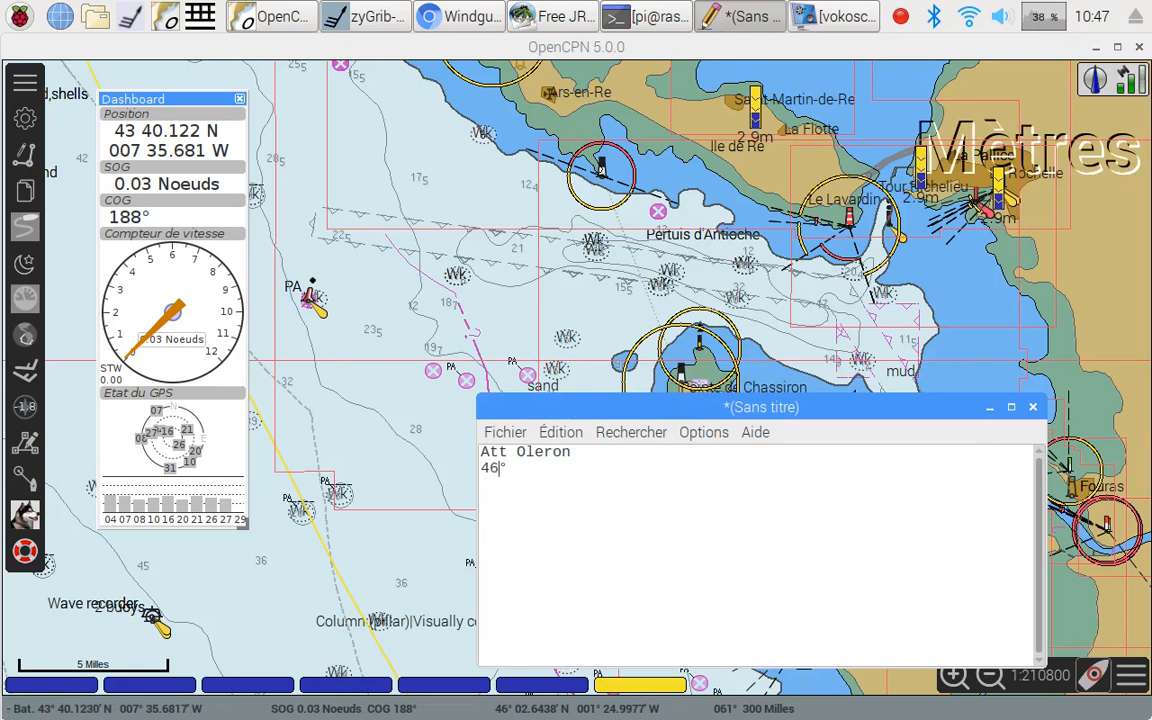
pyautogui.write('06')
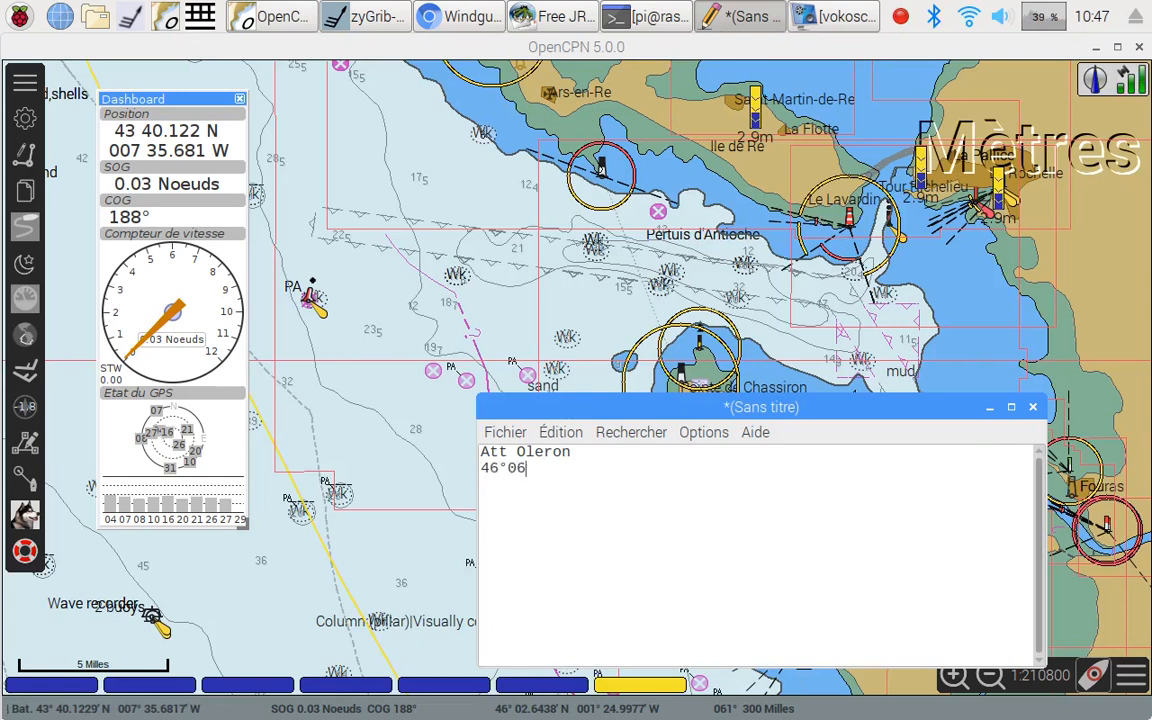
pyautogui.write("'N")
pyautogui.write('1')
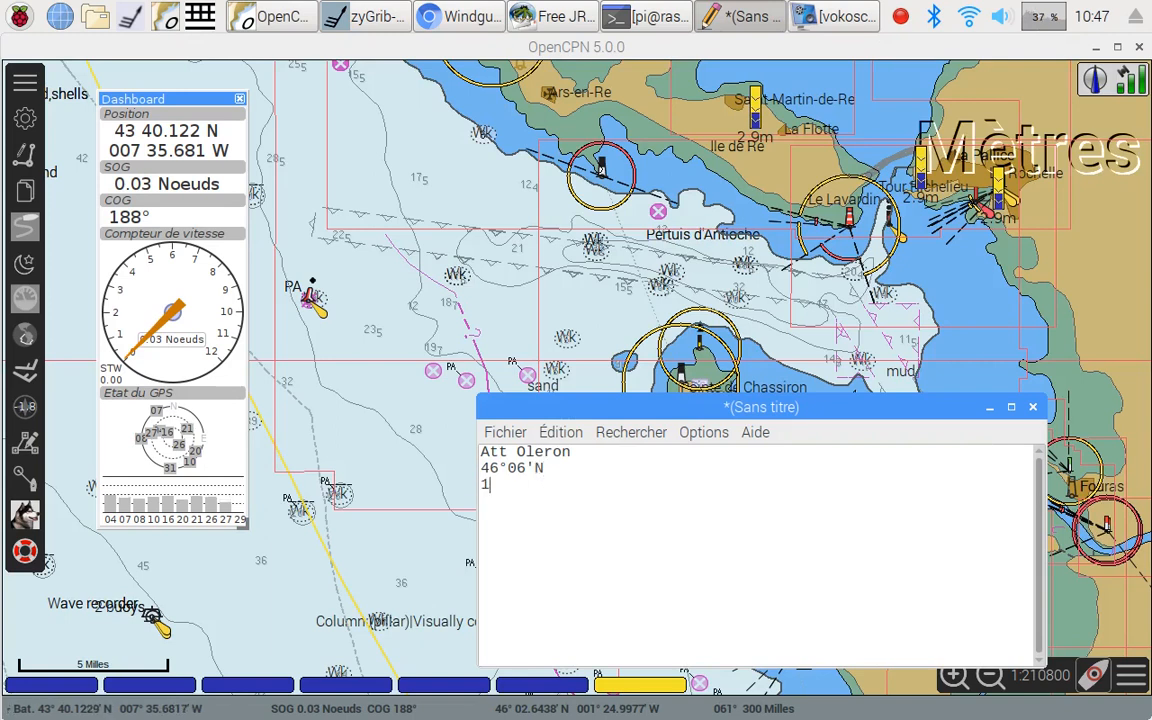
pyautogui.write('°')
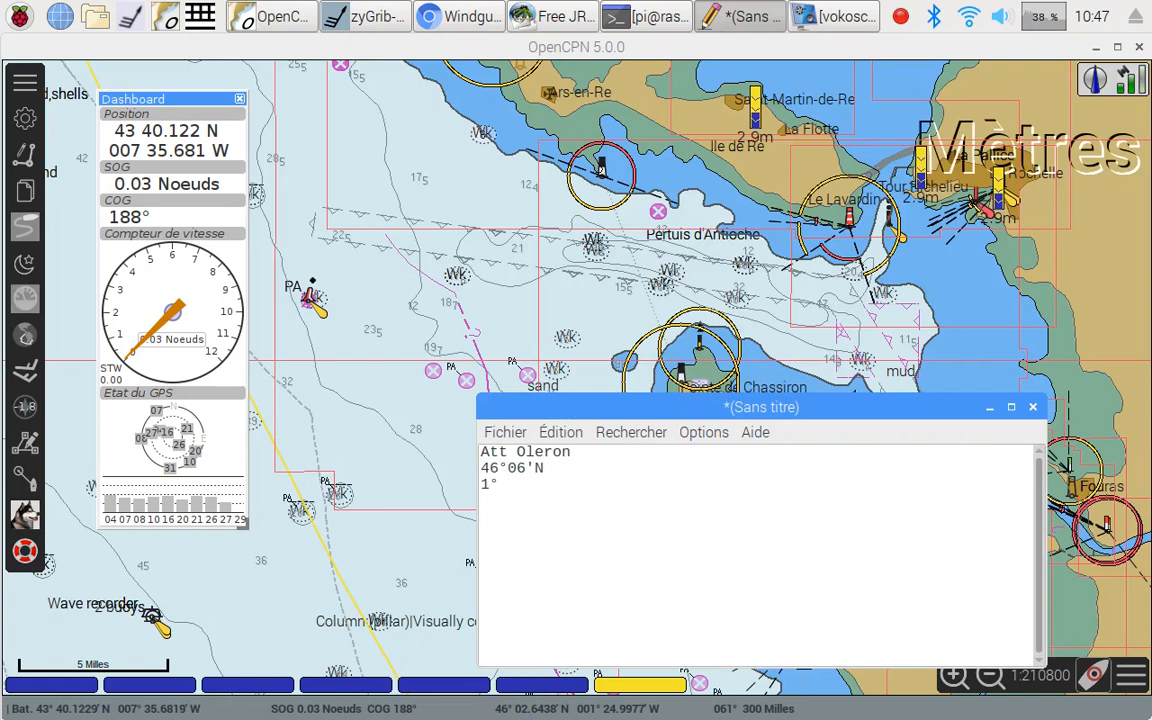
pyautogui.write('29')
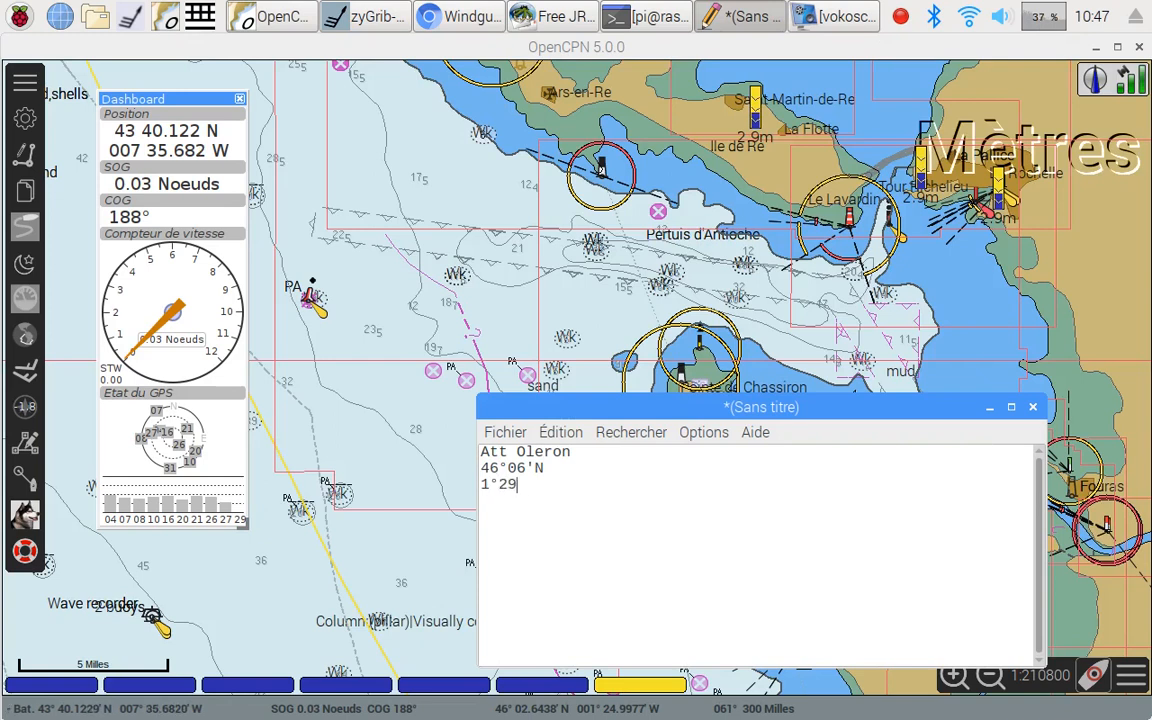
pyautogui.write("'W")
# Step: Append the signed notation to the coordinate lines: "-->46 06" after the latitude and "--> -1 -29" after the longitude
pyautogui.write('-')
pyautogui.write('>')
pyautogui.write('4')
pyautogui.write('6')
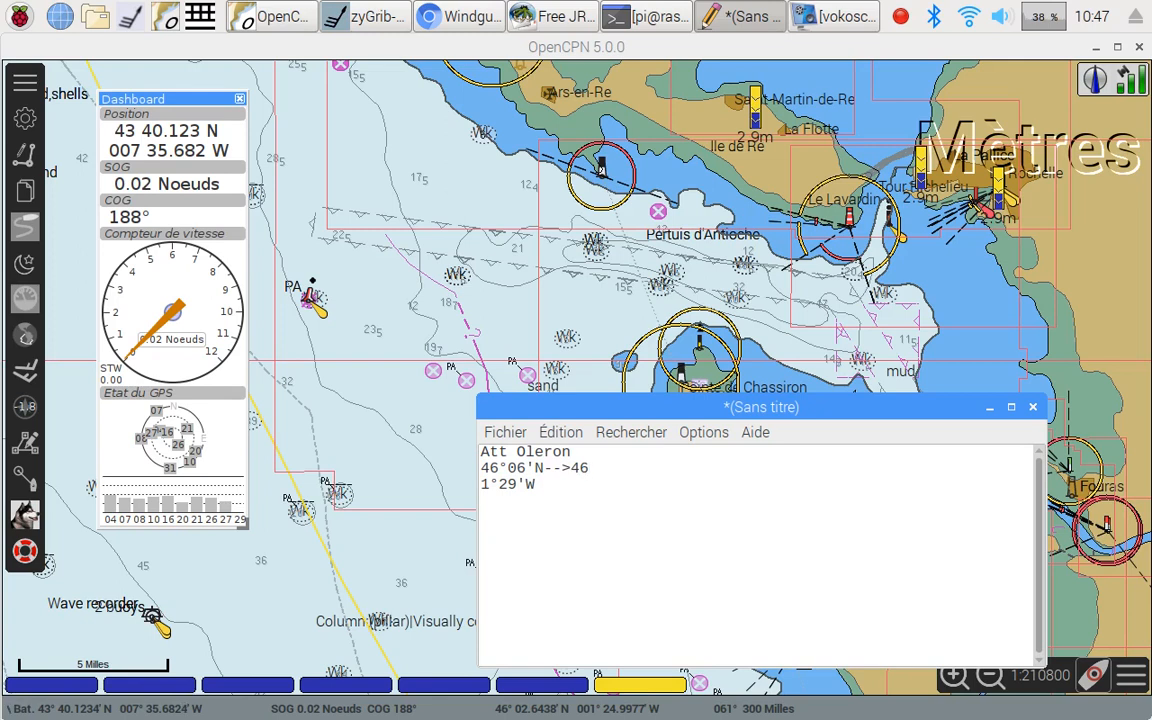
pyautogui.write(' 06')
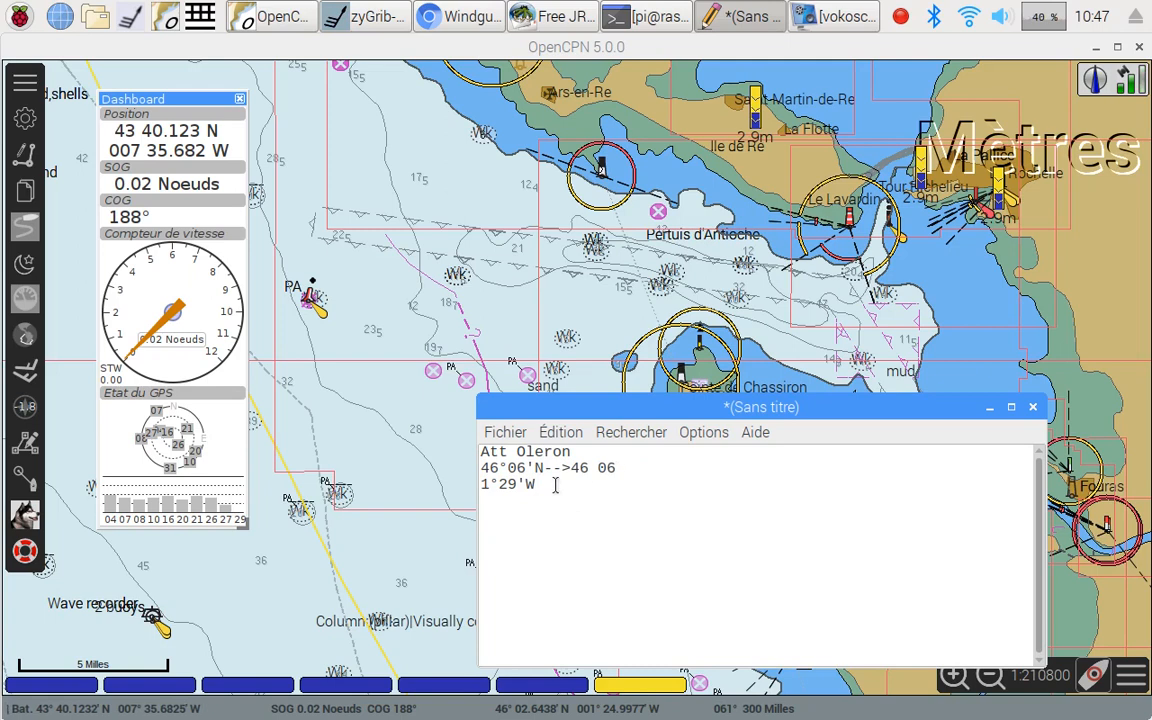
pyautogui.write('-')
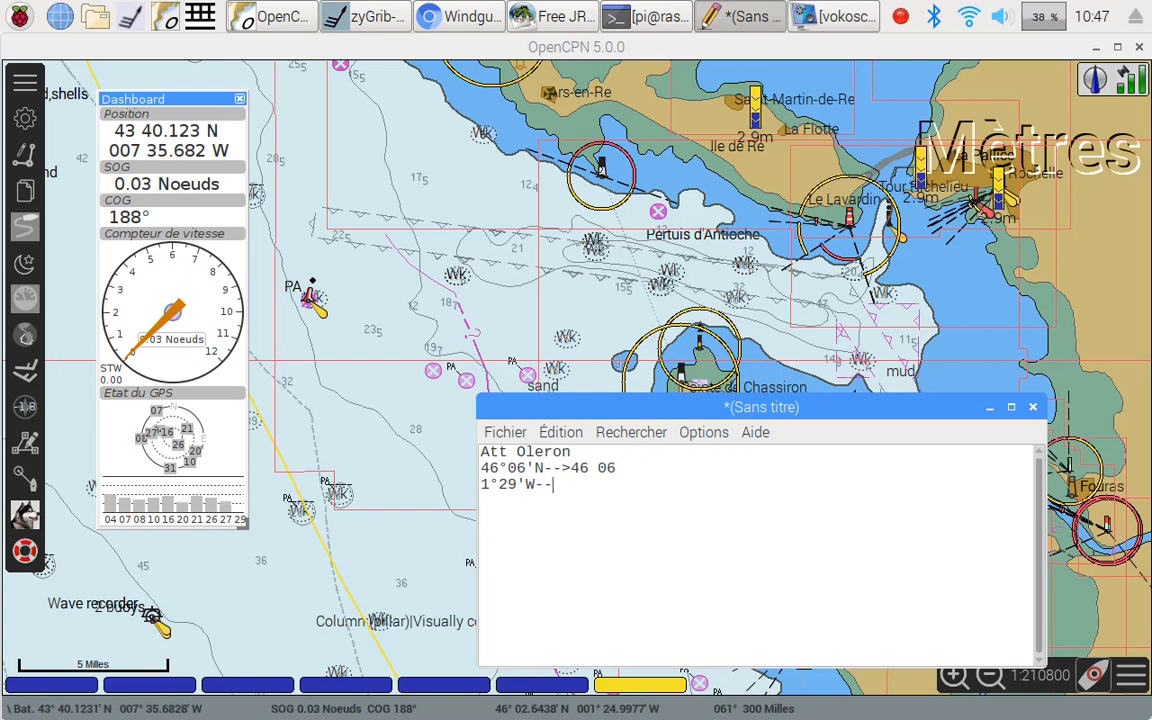
pyautogui.write('-')
pyautogui.write('> *')
pyautogui.press('BackSpace')
pyautogui.write('-1 -29')
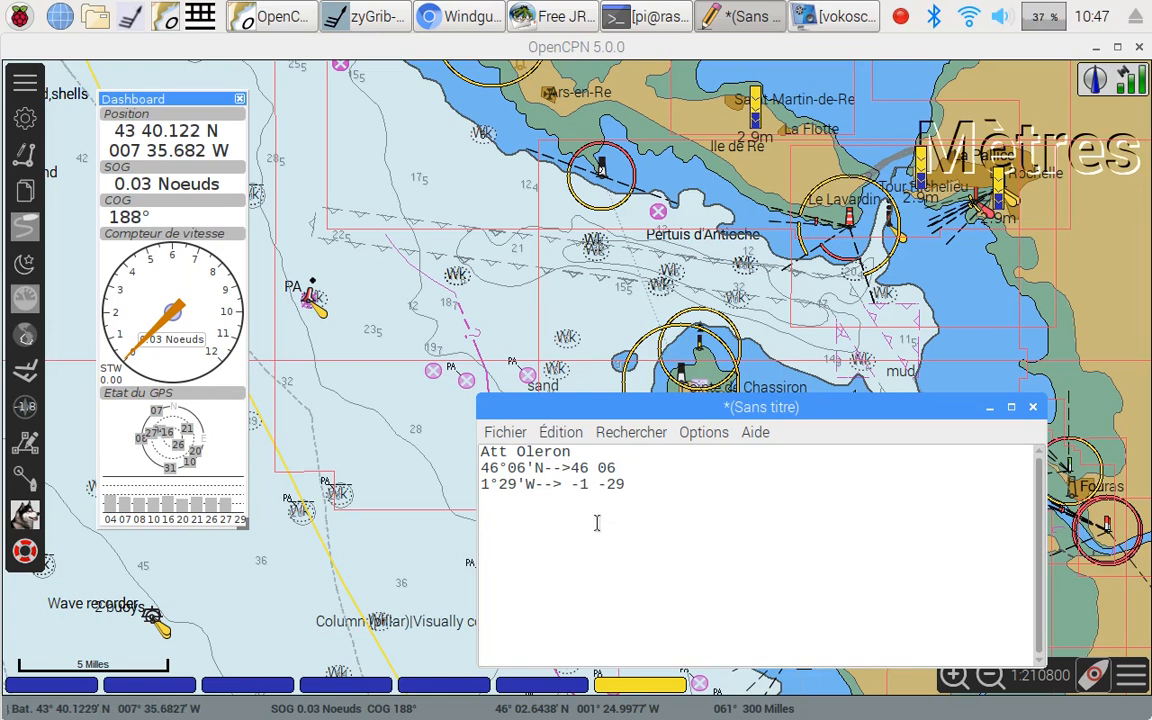
# Step: Open the weather routing plugin in OpenCPN and start a new position named "Att OLERON"
pyautogui.click(24, 332)
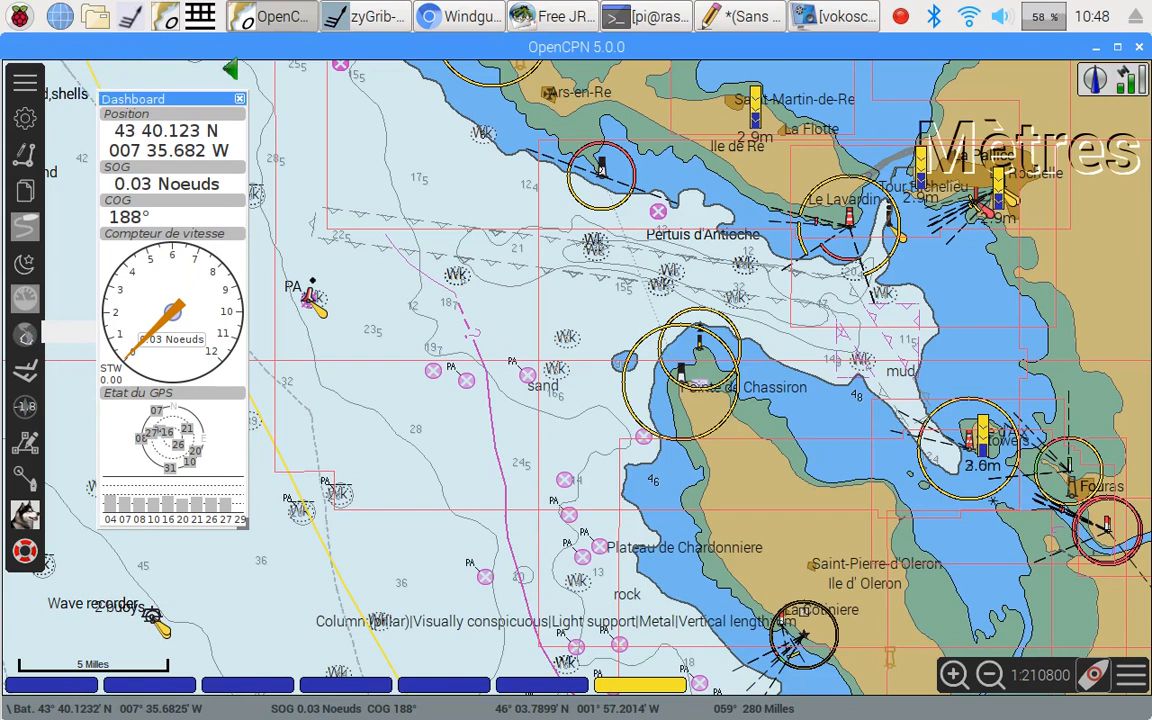
pyautogui.click(145, 99)
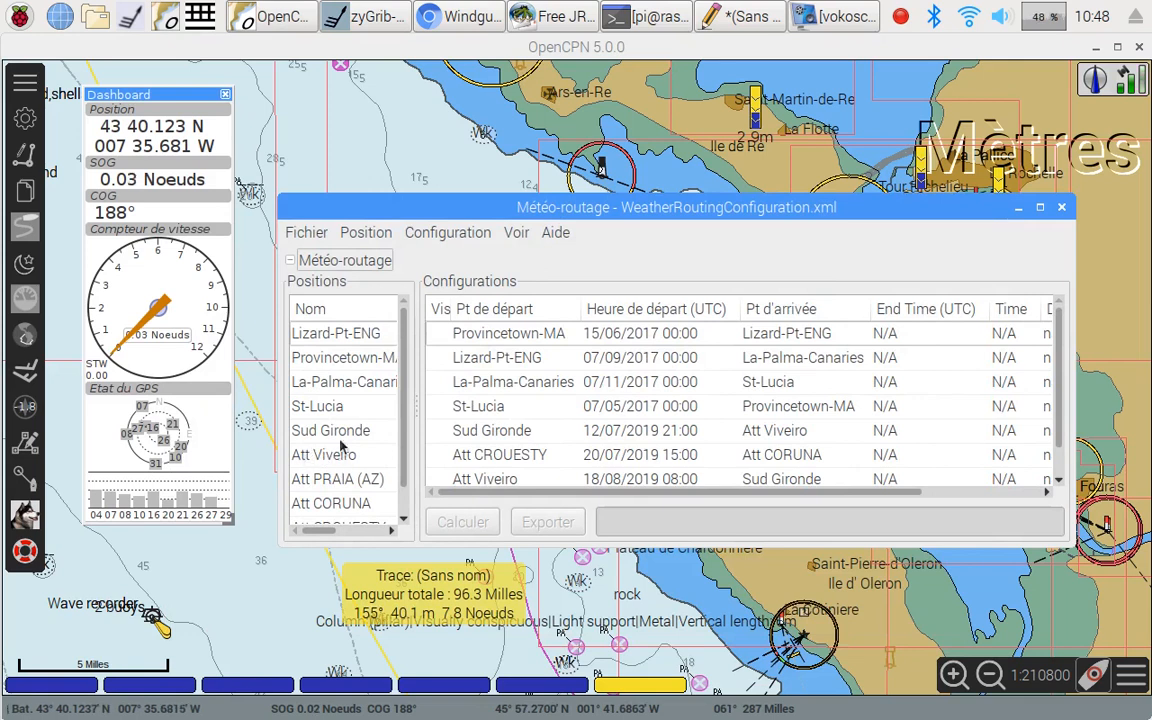
pyautogui.click(301, 228)
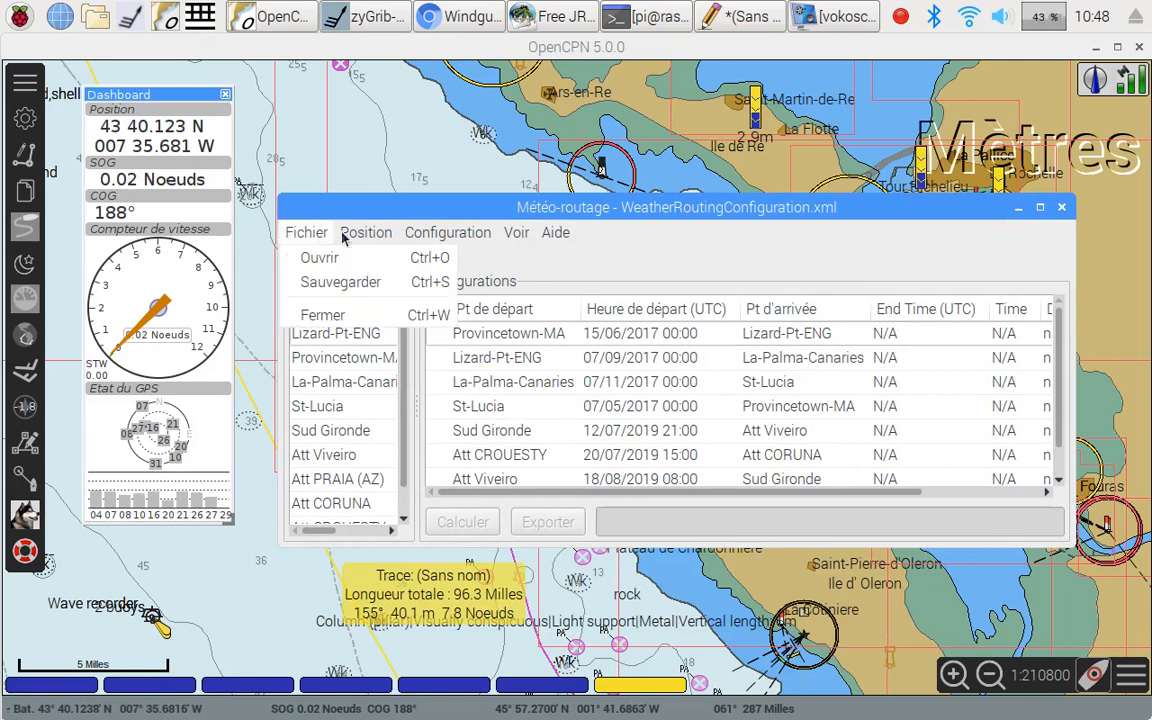
pyautogui.moveTo(366, 234)
pyautogui.click(372, 258)
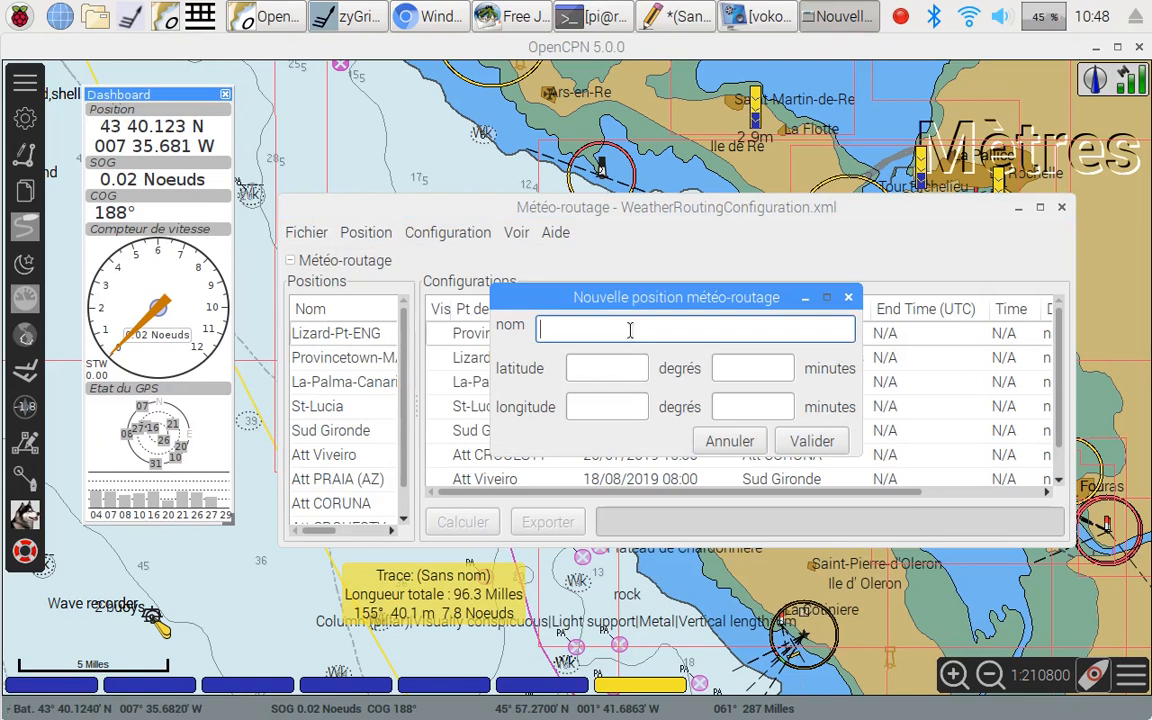
pyautogui.write('Att ')
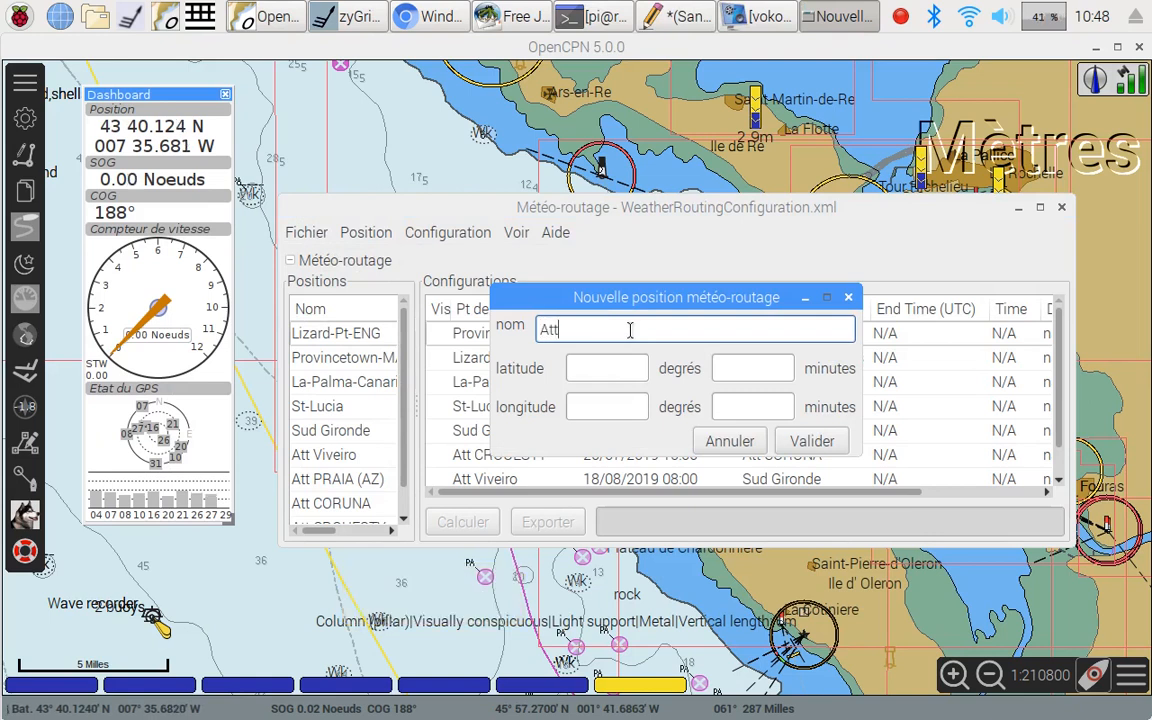
pyautogui.write('OLER')
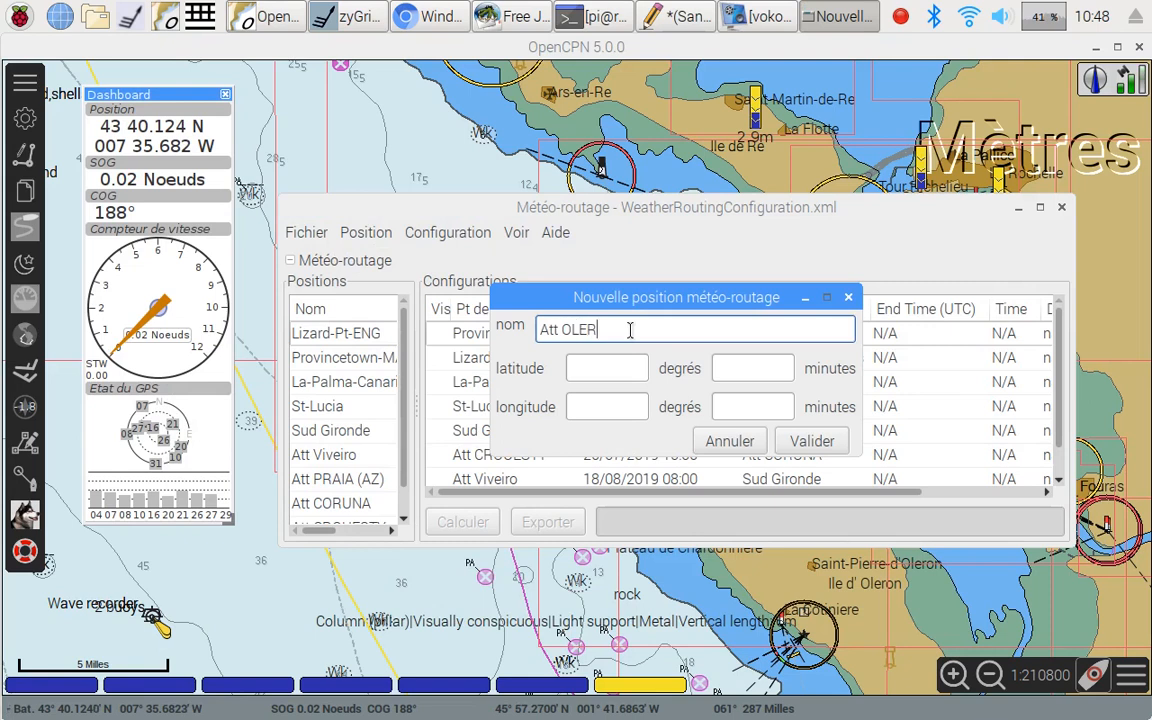
pyautogui.write('ON')
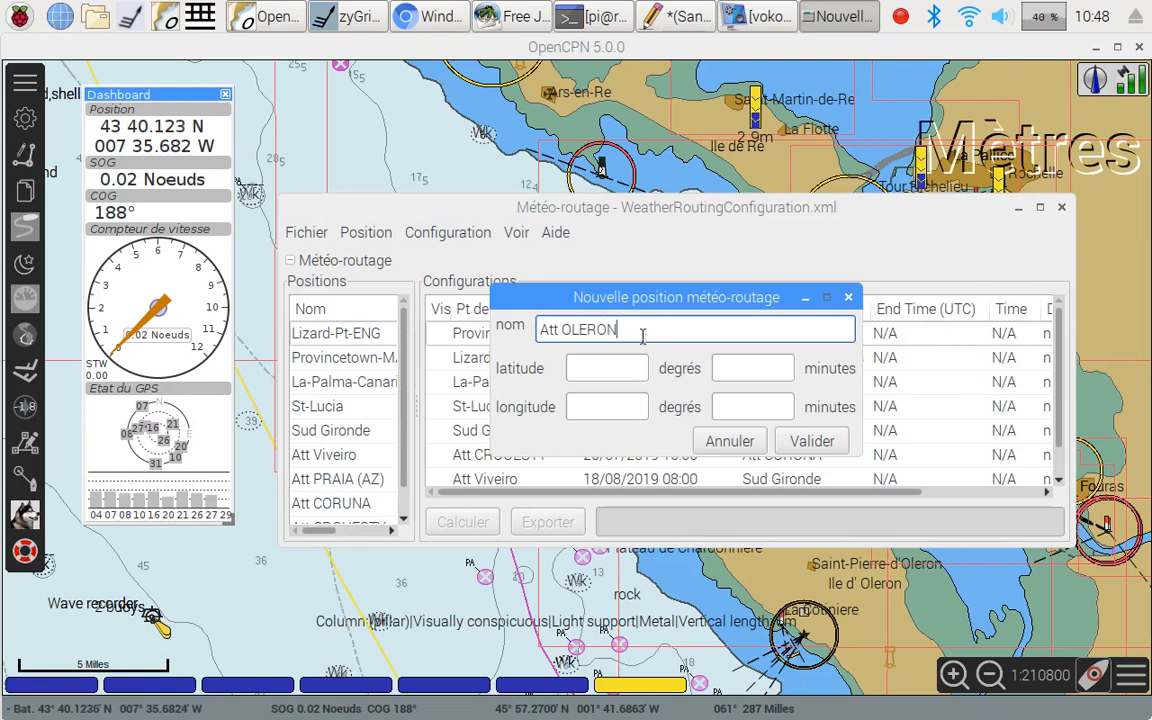
# Step: Set the new position to latitude 46 degrees 06 minutes and longitude -1 degrees -29 minutes, and validate it
pyautogui.click(634, 366)
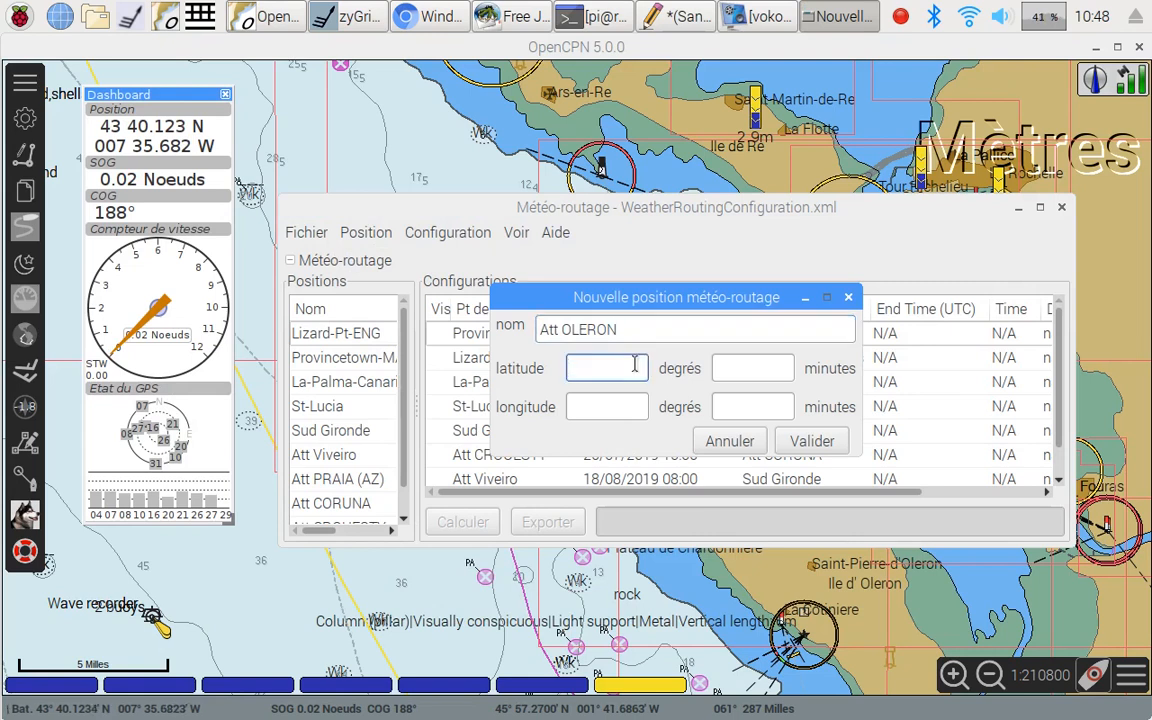
pyautogui.write('4')
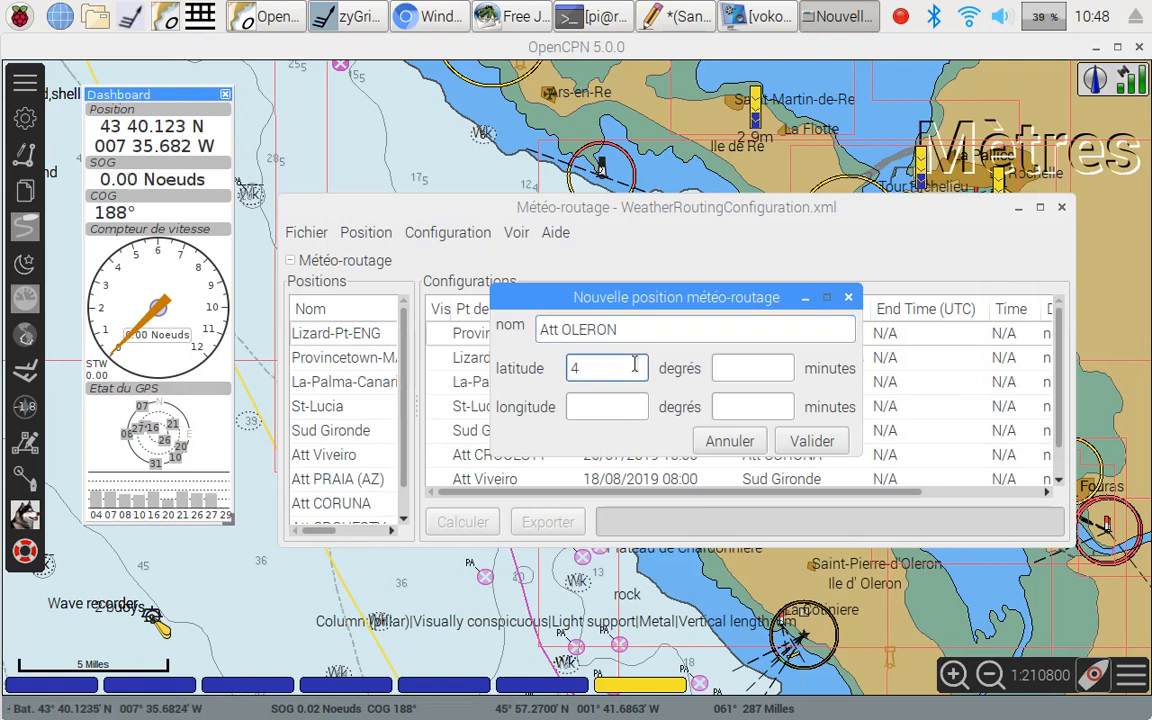
pyautogui.write('6')
pyautogui.press('Tab')
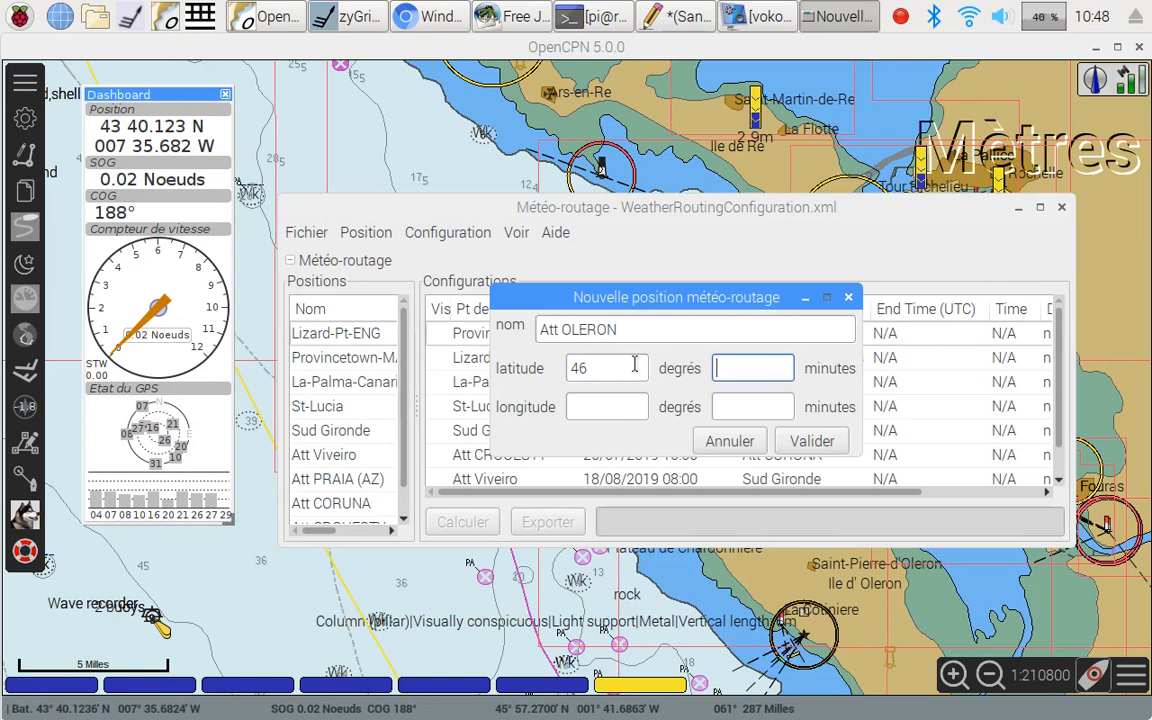
pyautogui.write('06')
pyautogui.press('Tab')
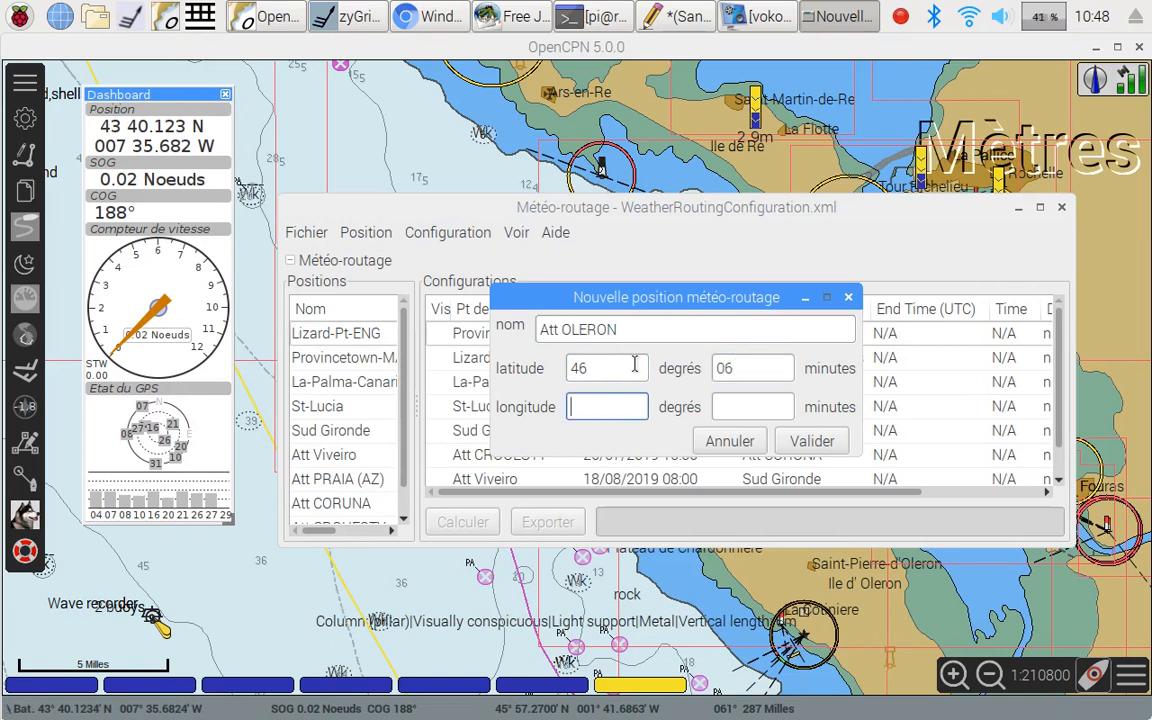
pyautogui.write('-1')
pyautogui.press('Tab')
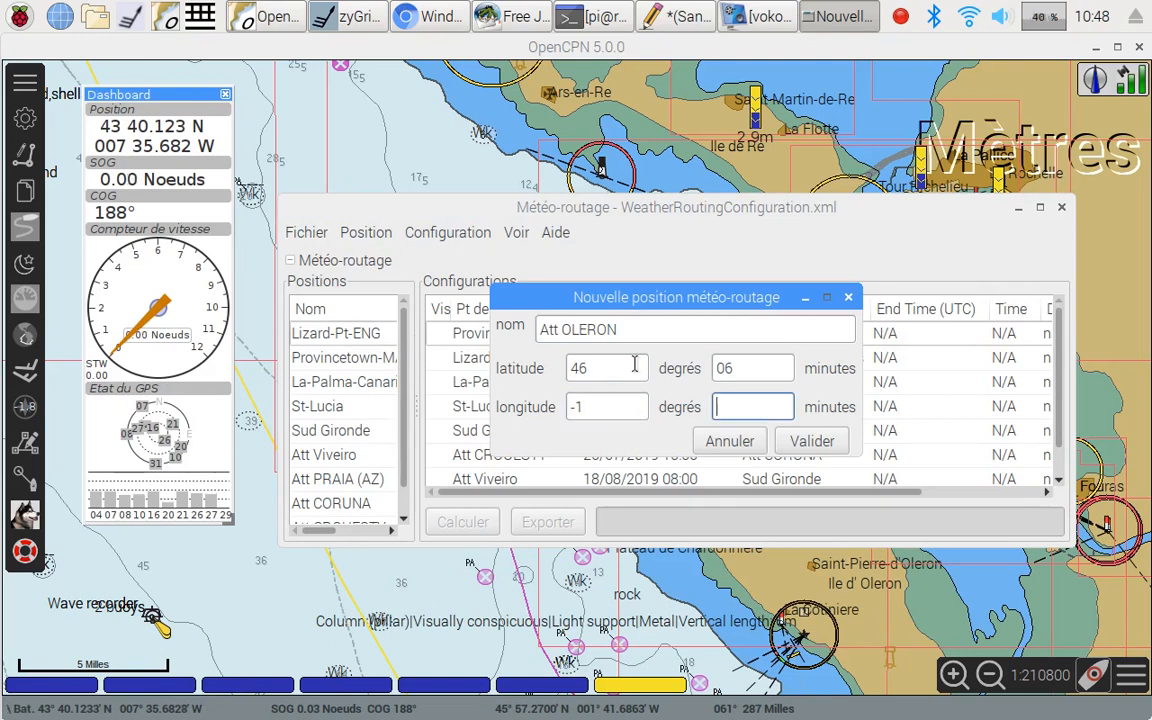
pyautogui.write('-29')
pyautogui.click(825, 443)
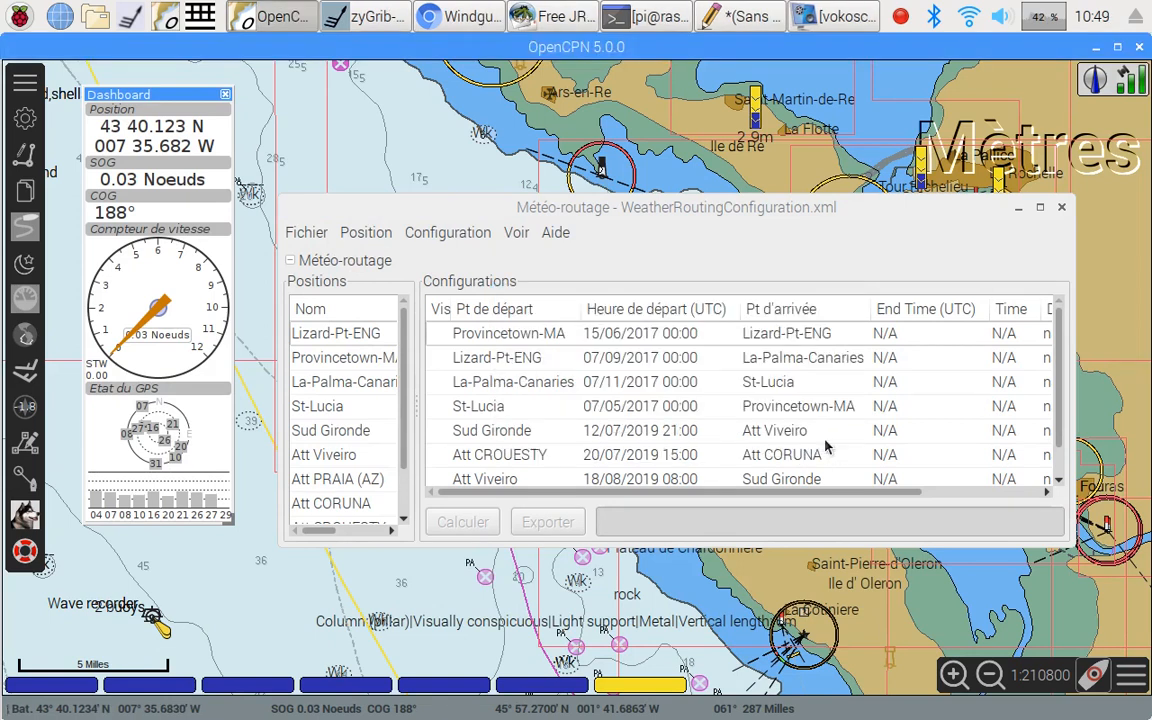
# Step: Create a new routing configuration from Att Viveiro to Att OLERON with 3 hours between isochrones
pyautogui.click(378, 235)
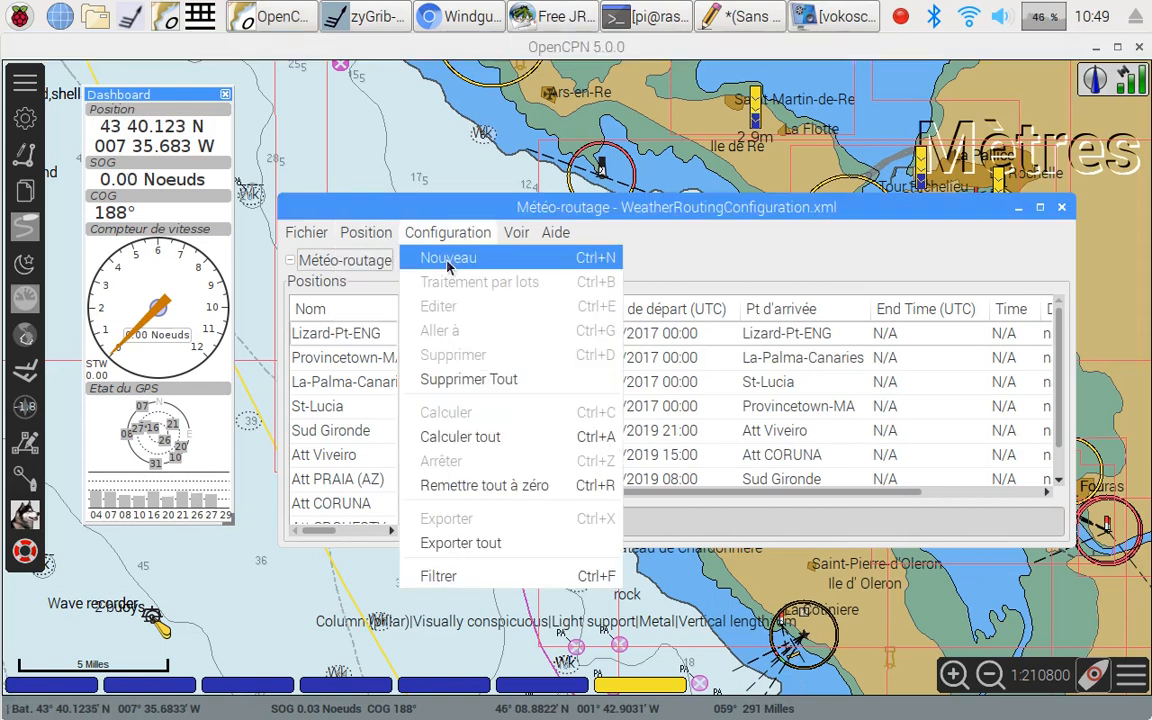
pyautogui.click(446, 260)
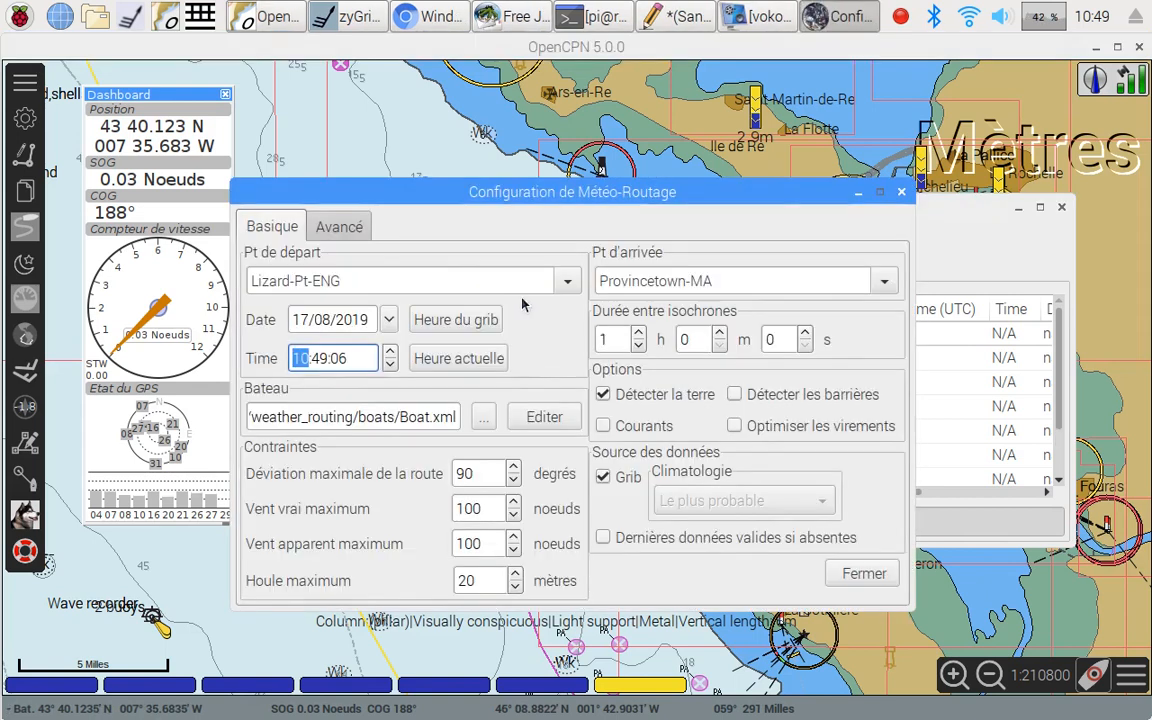
pyautogui.click(566, 283)
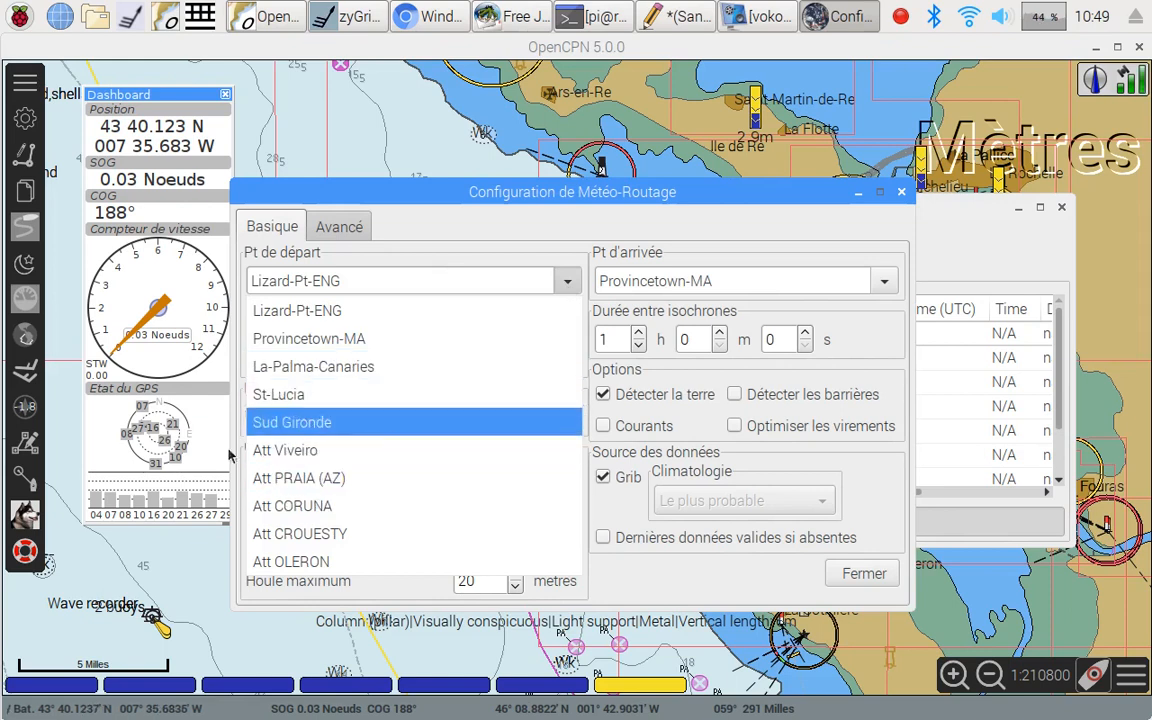
pyautogui.click(275, 452)
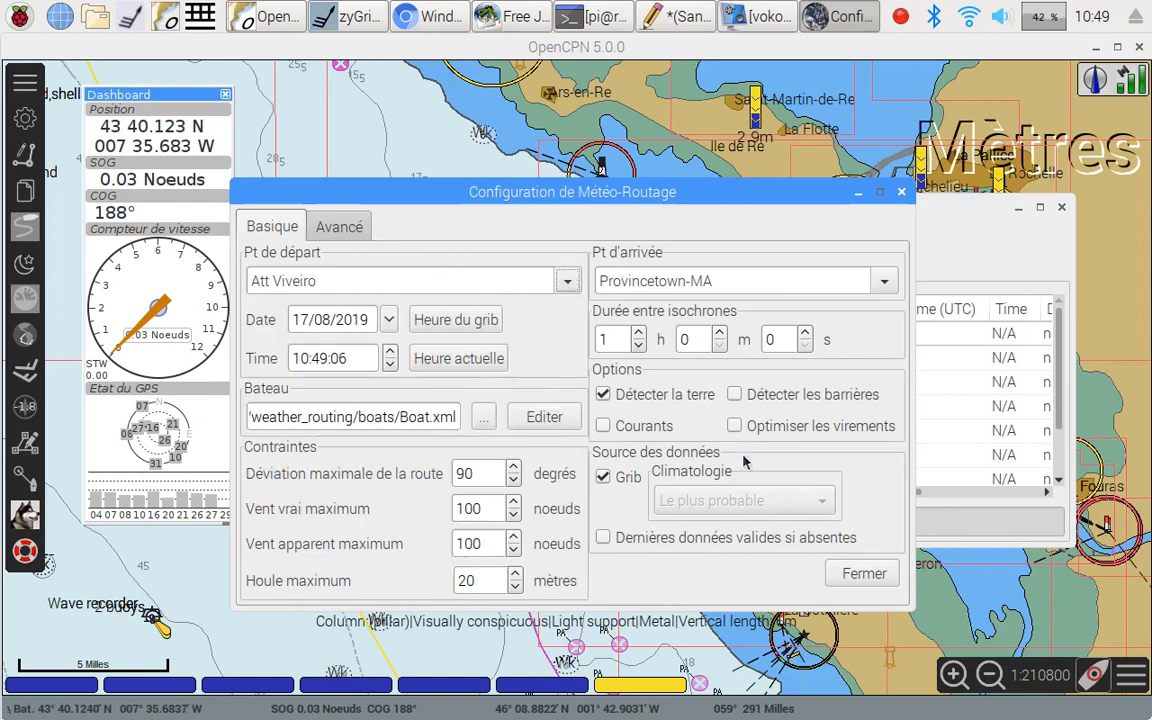
pyautogui.click(884, 284)
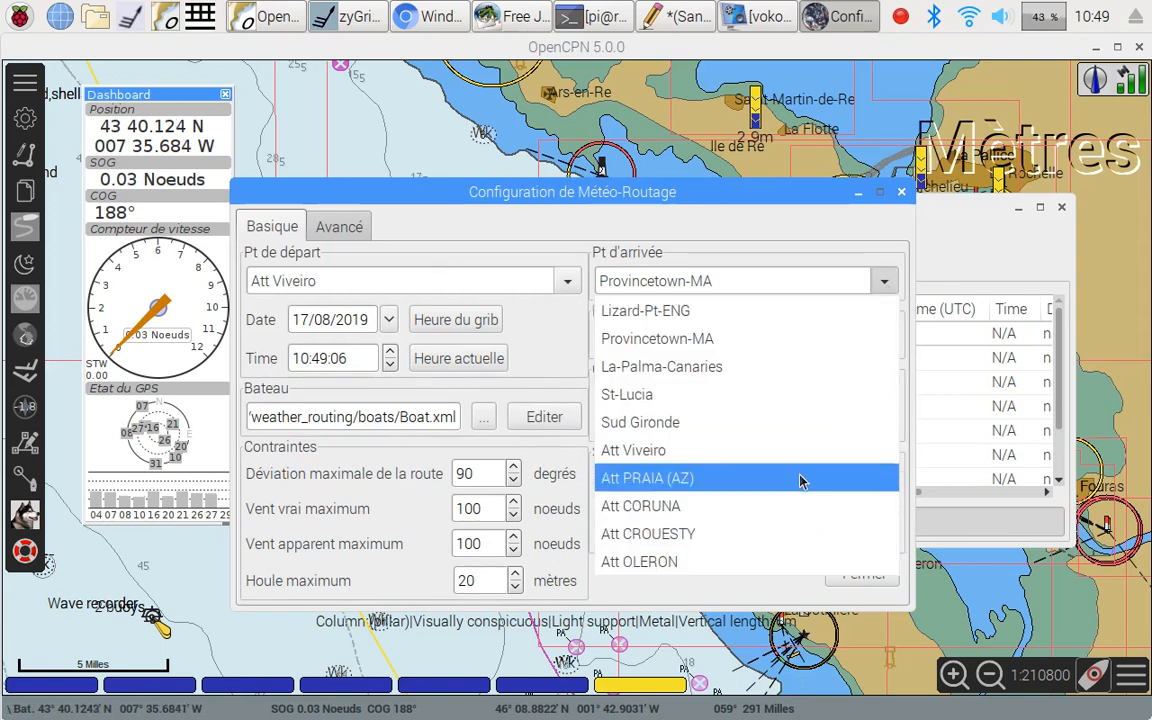
pyautogui.click(742, 562)
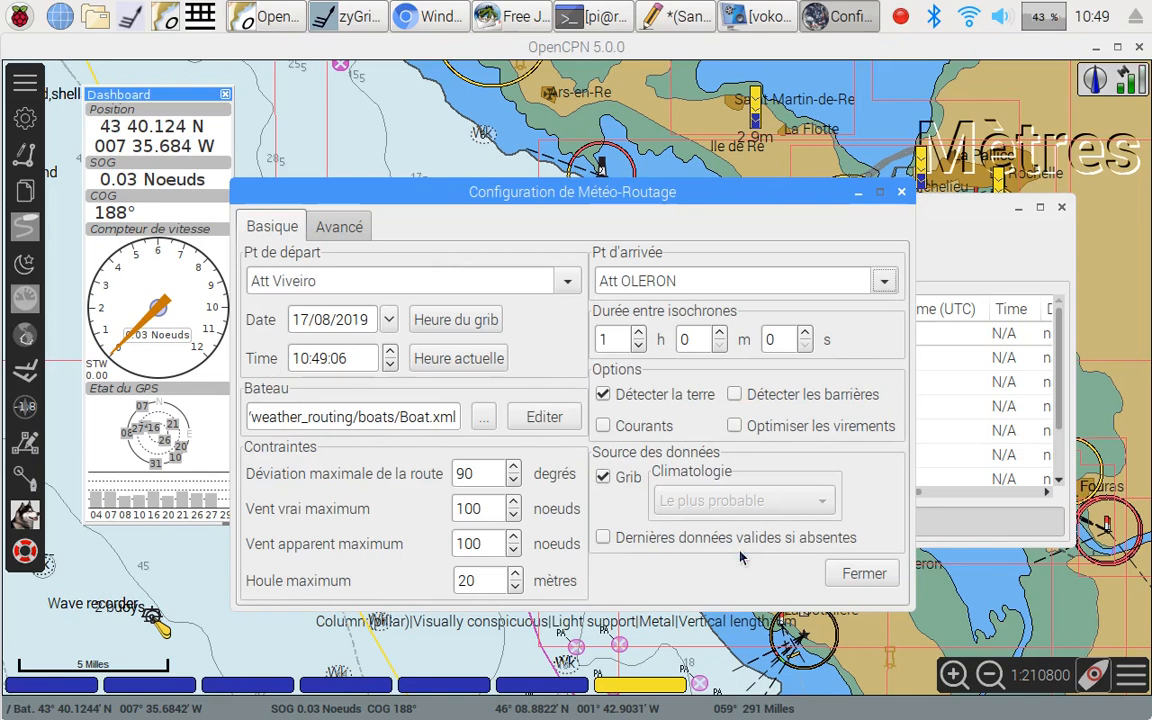
pyautogui.click(637, 334)
pyautogui.click(637, 334)
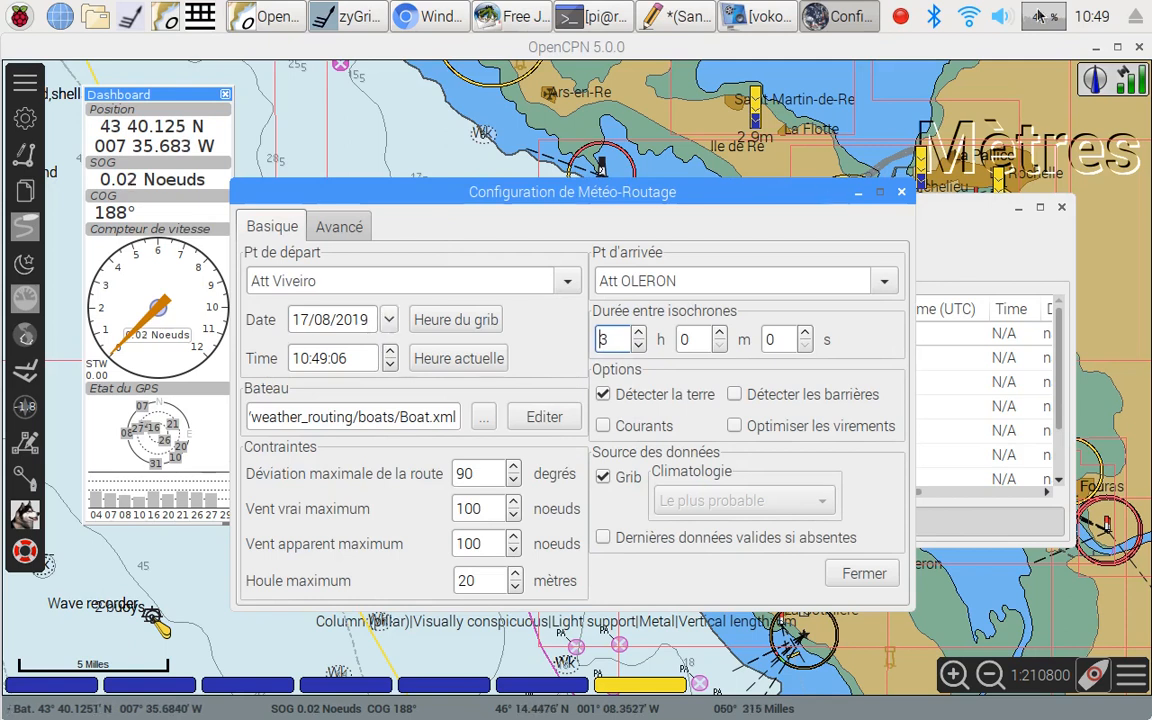
# Step: Check the calendar and set the configuration's departure date to 18/08/2019
pyautogui.click(1110, 16)
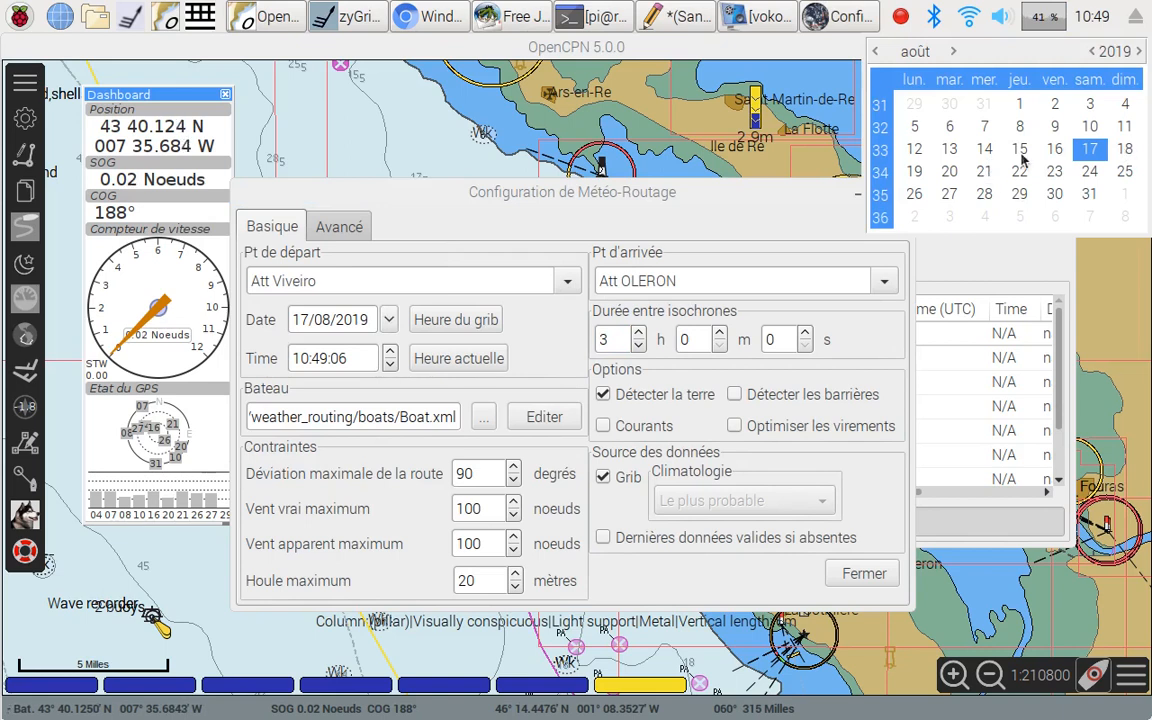
pyautogui.click(389, 320)
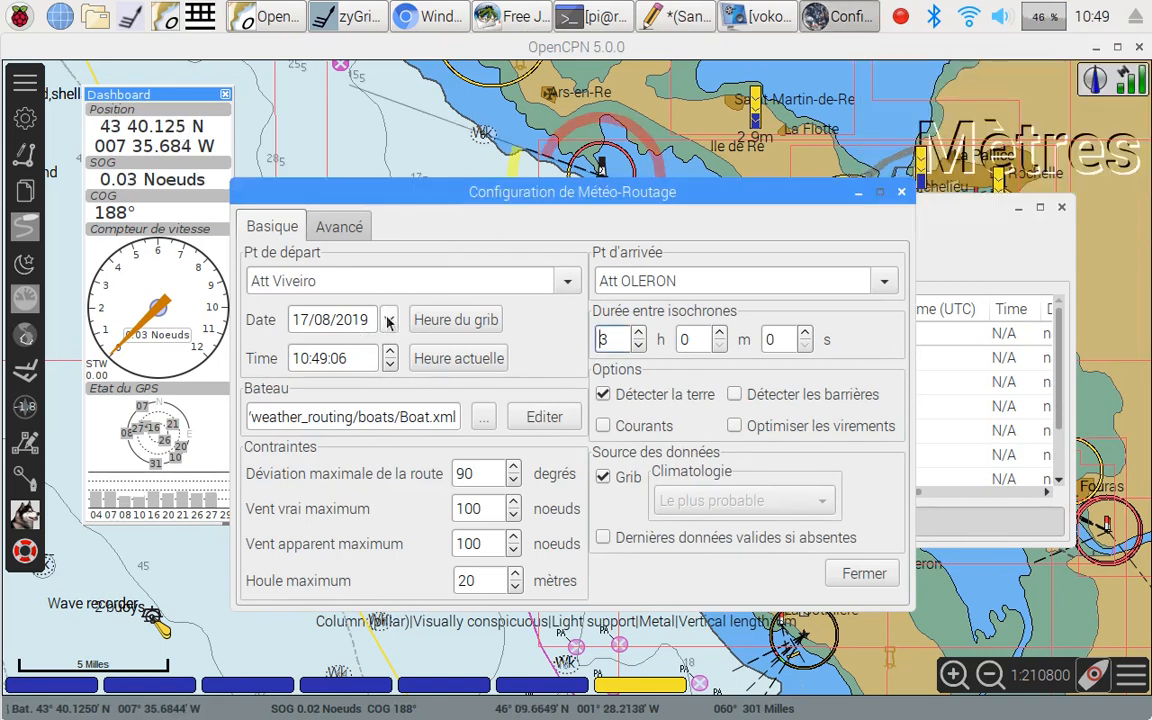
pyautogui.click(389, 320)
pyautogui.click(521, 448)
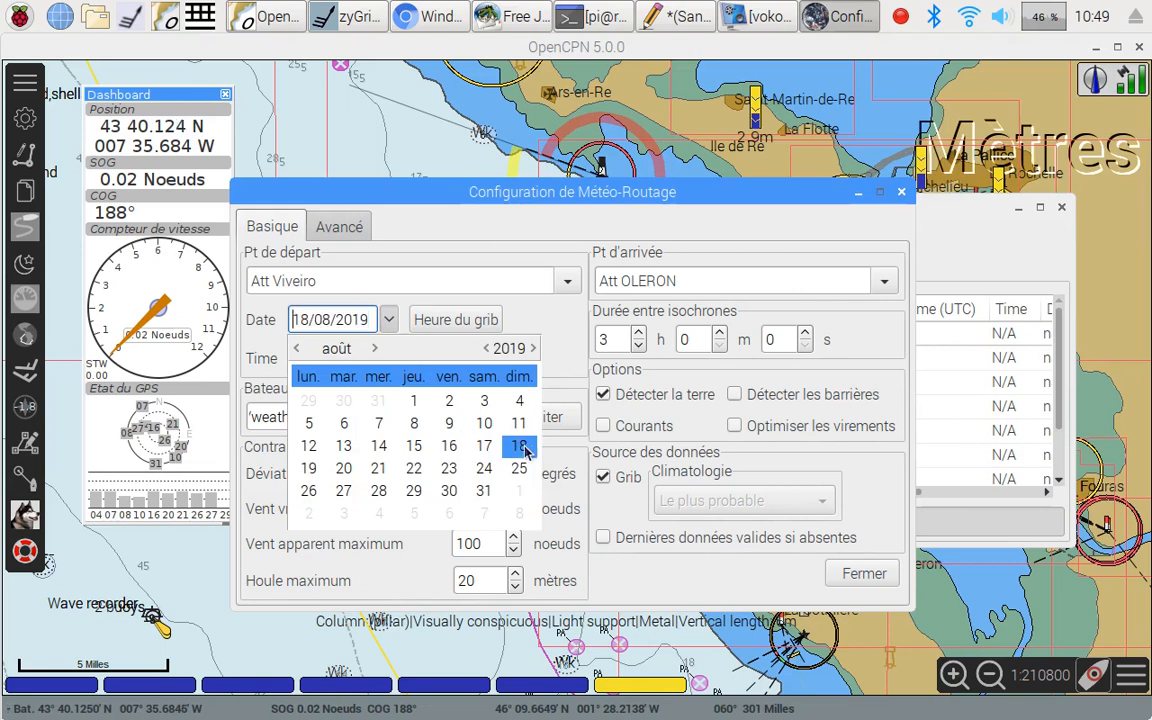
pyautogui.click(521, 448)
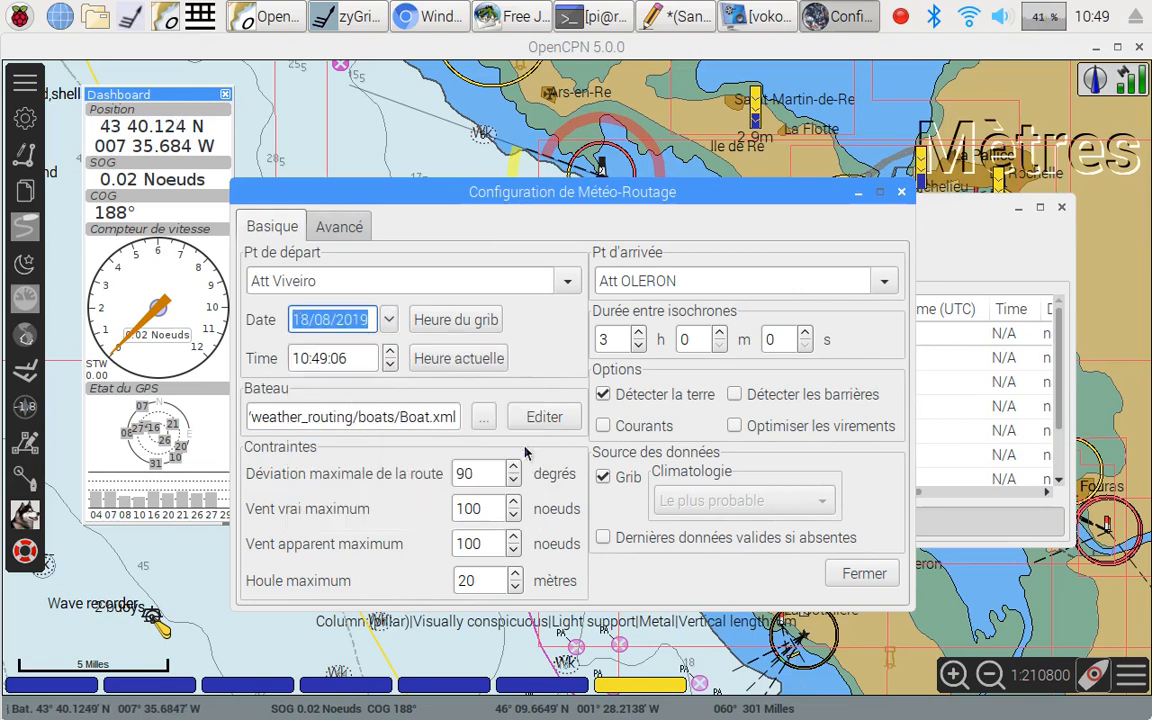
# Step: Set the departure time to 10:00:00 by zeroing the minutes and seconds
pyautogui.click(301, 361)
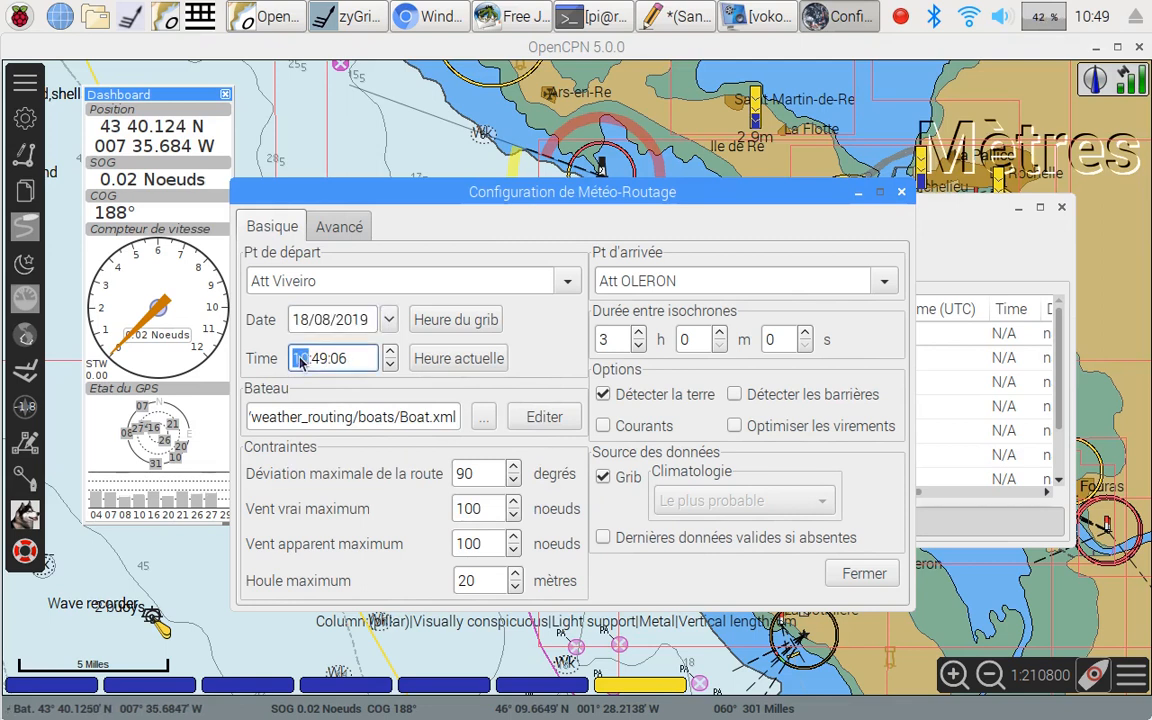
pyautogui.press('Right')
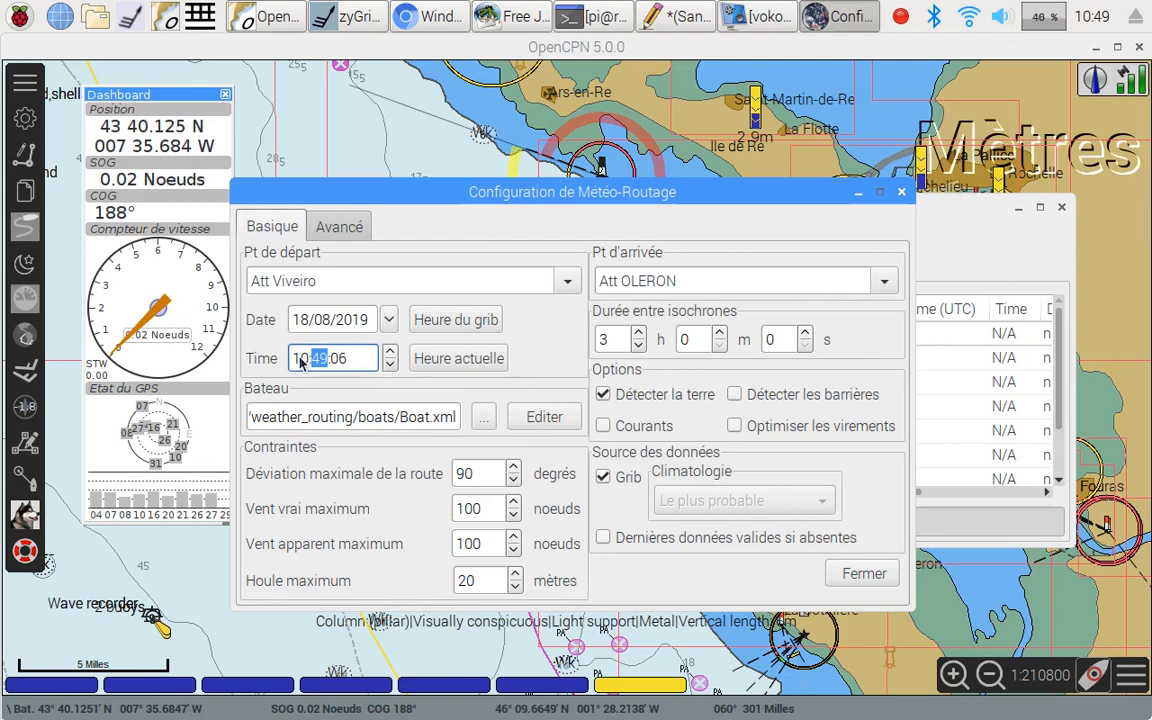
pyautogui.click(389, 366)
pyautogui.click(390, 366)
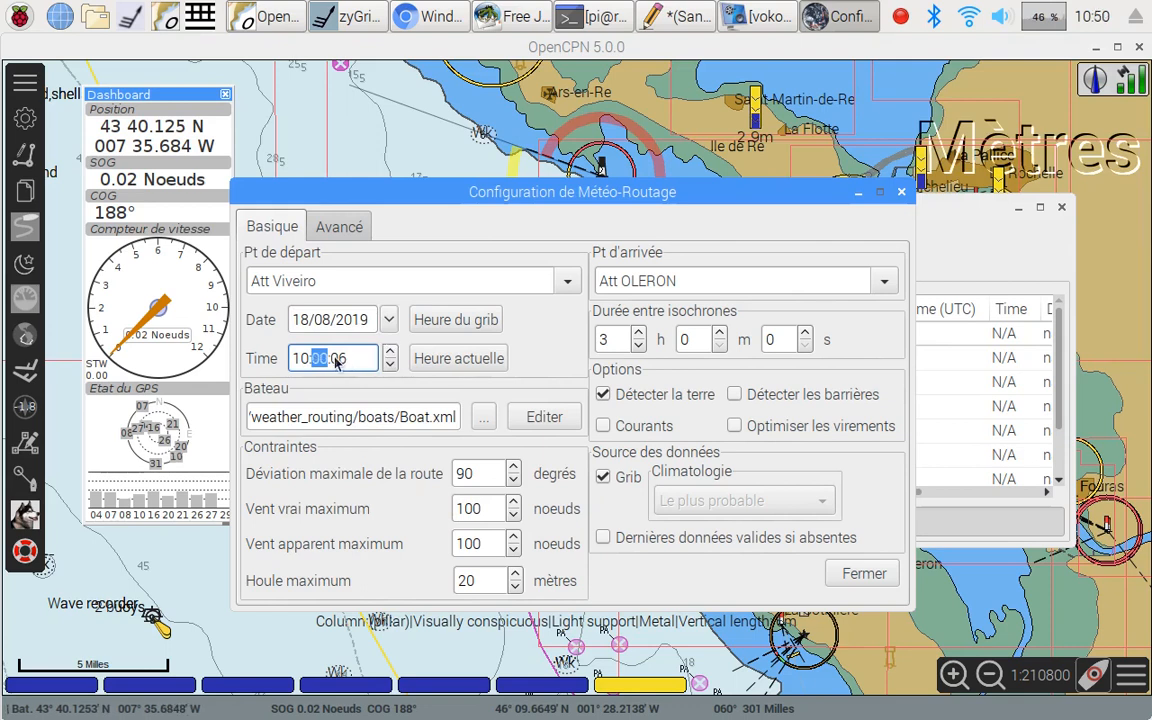
pyautogui.click(340, 360)
pyautogui.click(390, 366)
pyautogui.click(389, 366)
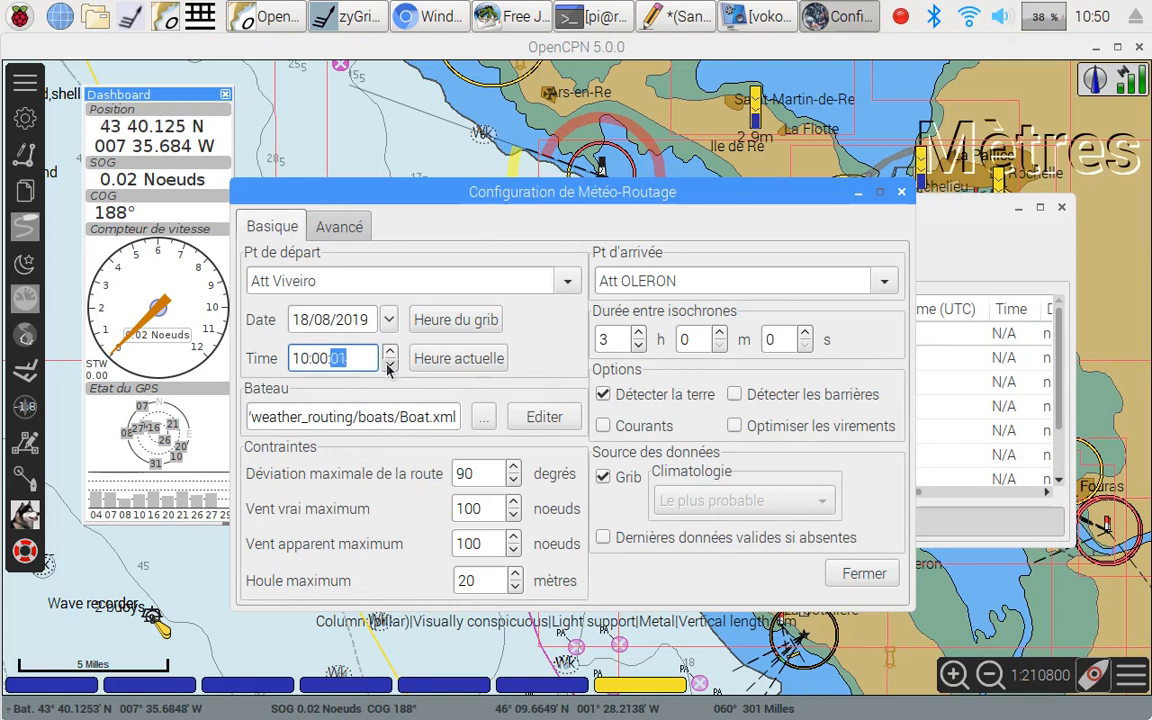
pyautogui.click(389, 366)
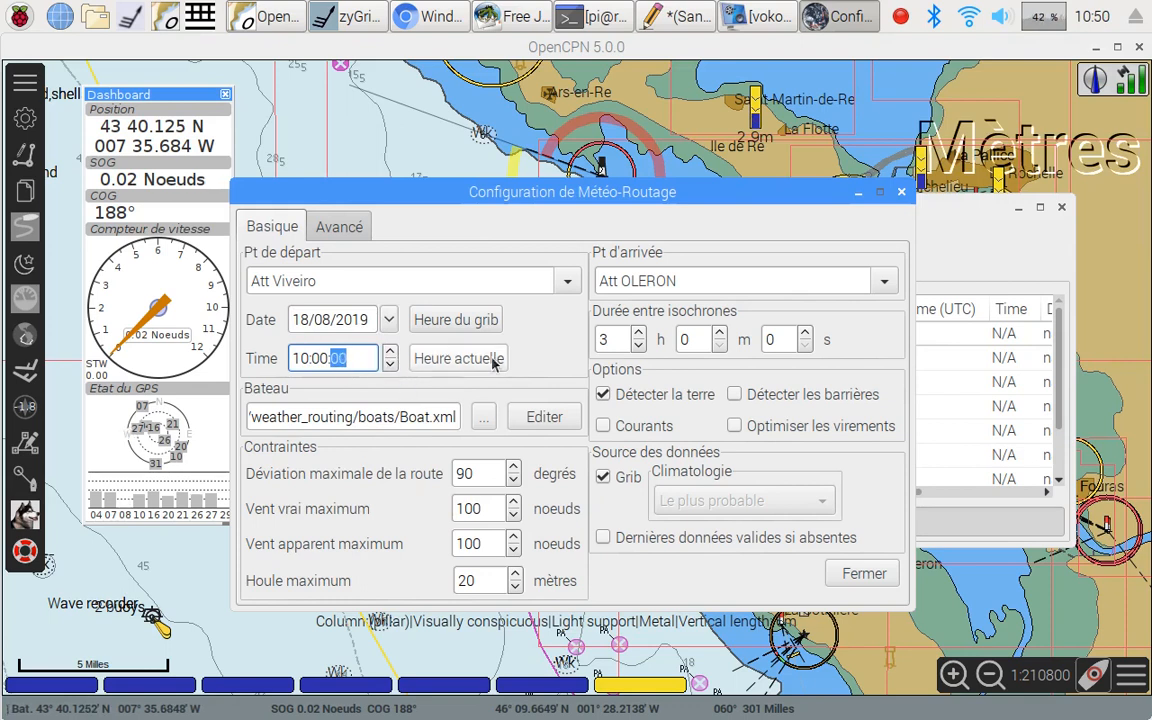
# Step: Load idpol.xml as the boat file for the routing configuration
pyautogui.click(485, 420)
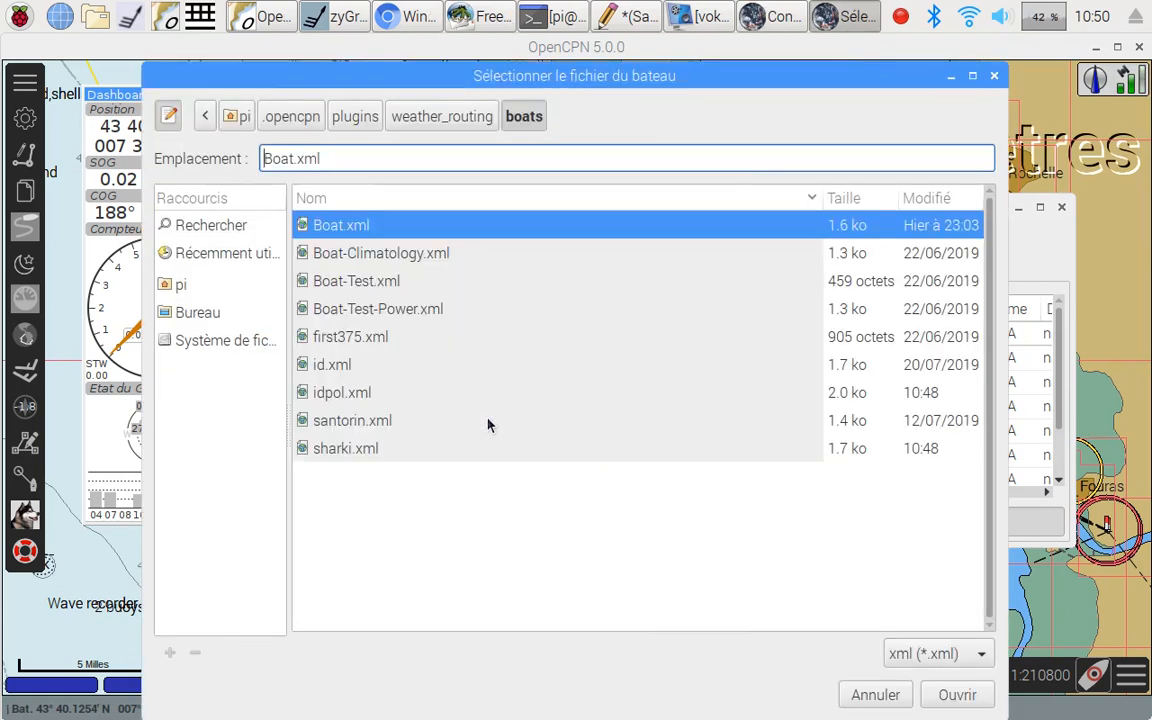
pyautogui.click(340, 392)
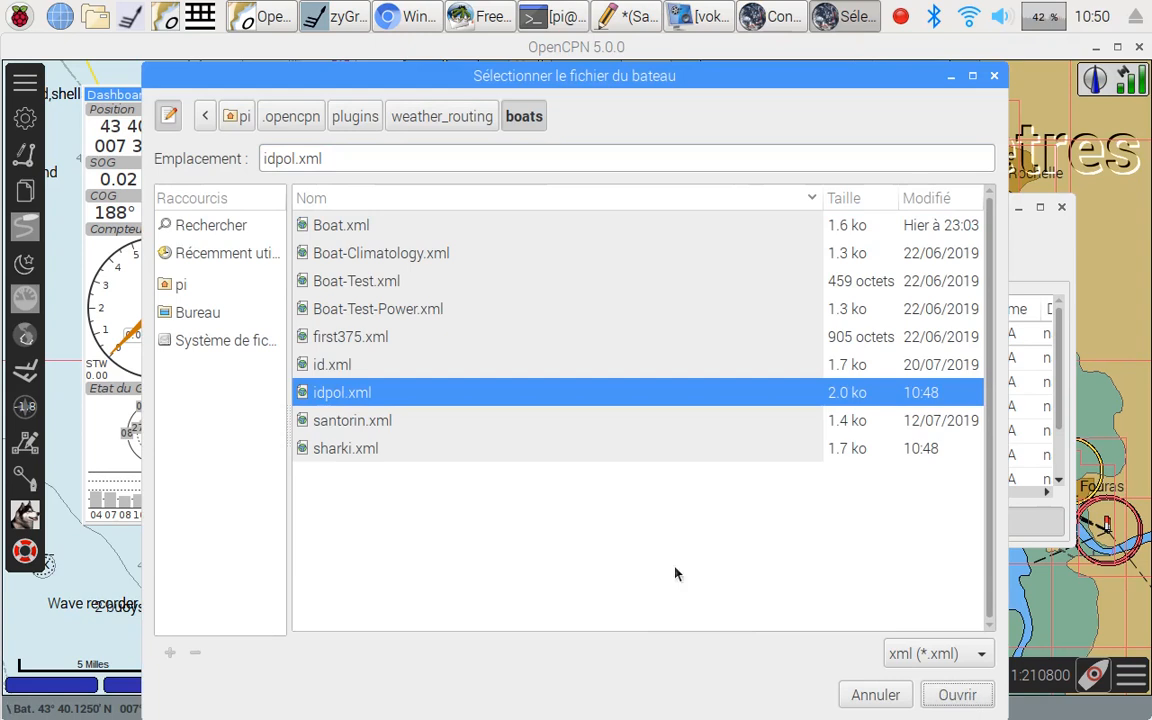
pyautogui.click(956, 694)
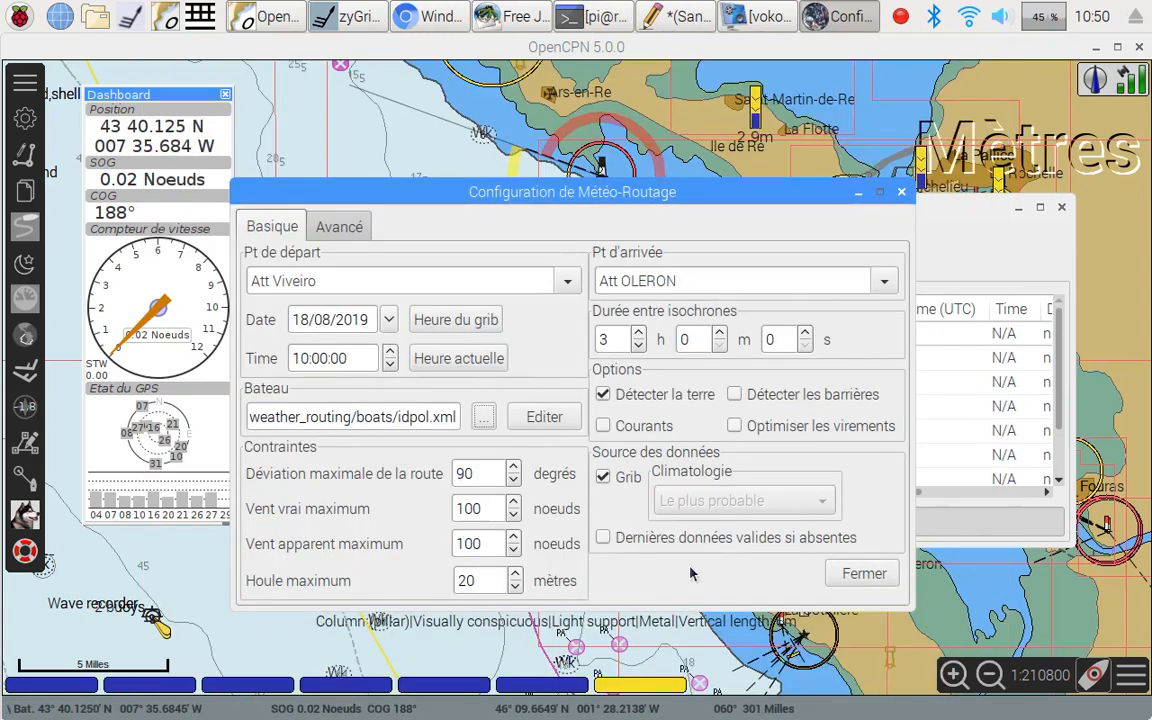
# Step: Set the wind strength to 80 percent in the advanced options and close the routing configuration
pyautogui.click(340, 226)
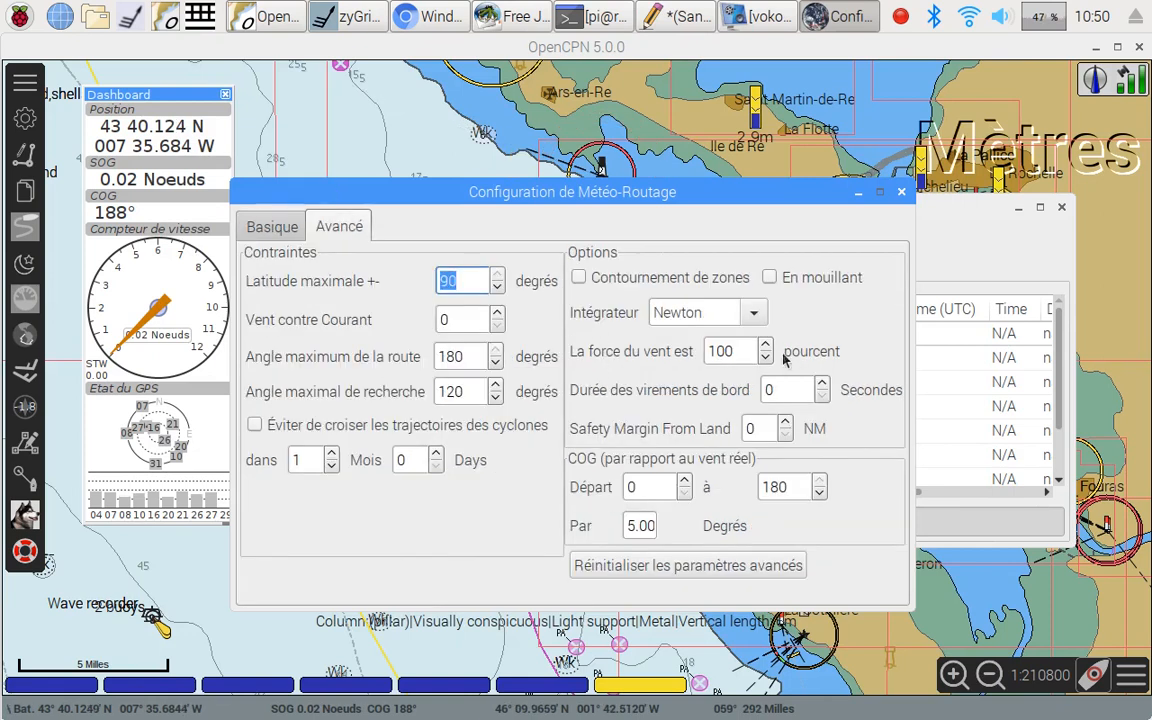
pyautogui.doubleClick(743, 353)
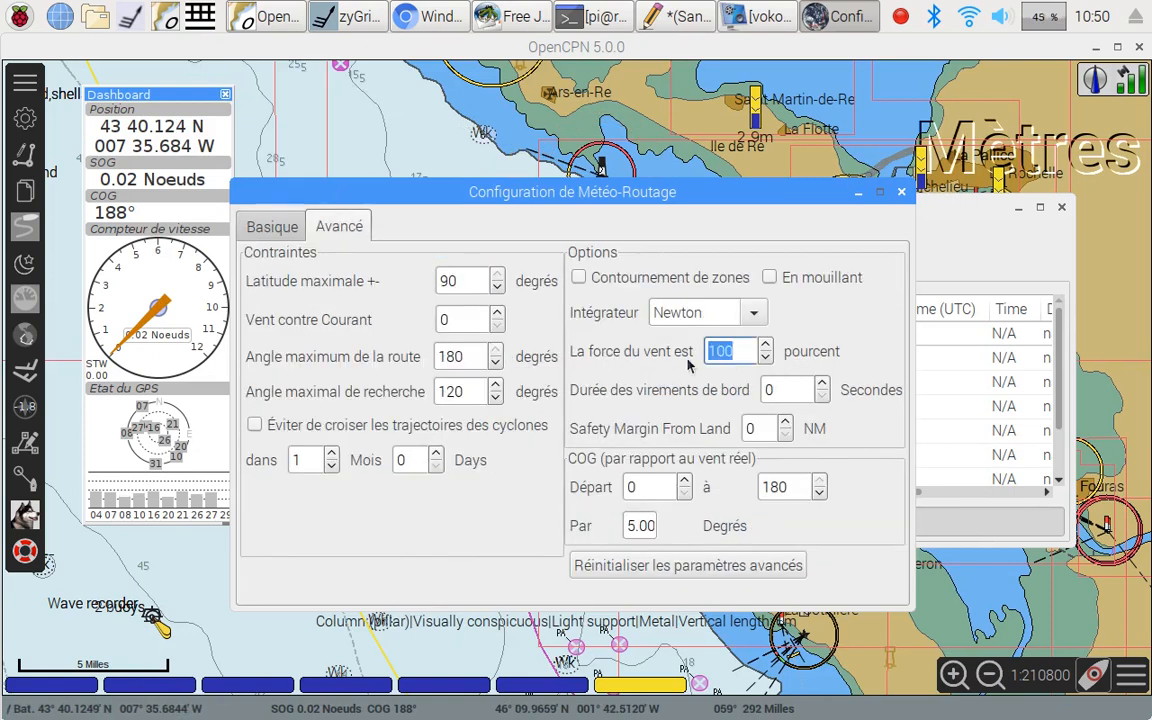
pyautogui.write('80')
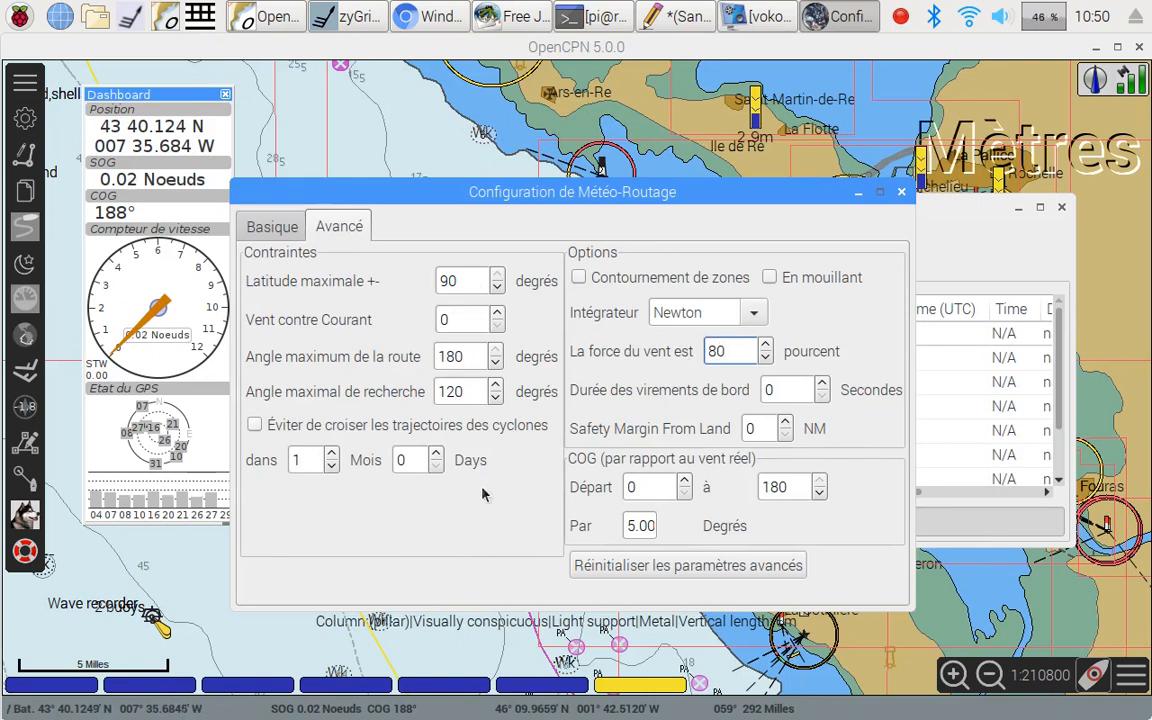
pyautogui.click(268, 232)
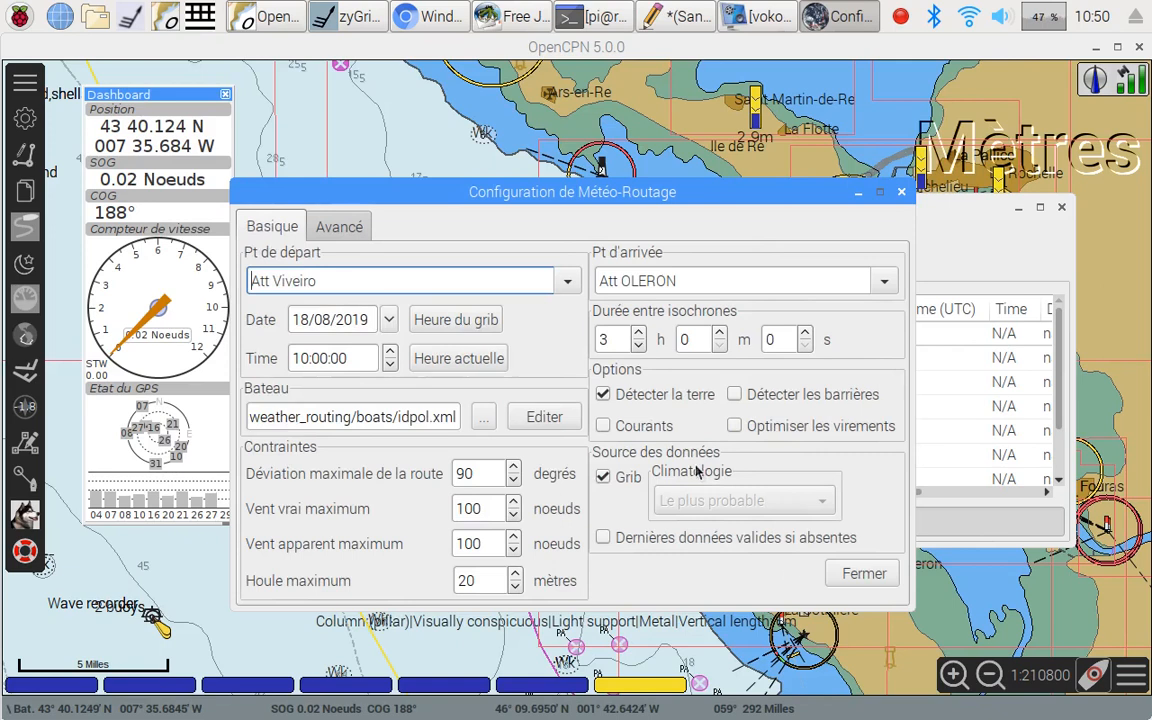
pyautogui.click(866, 575)
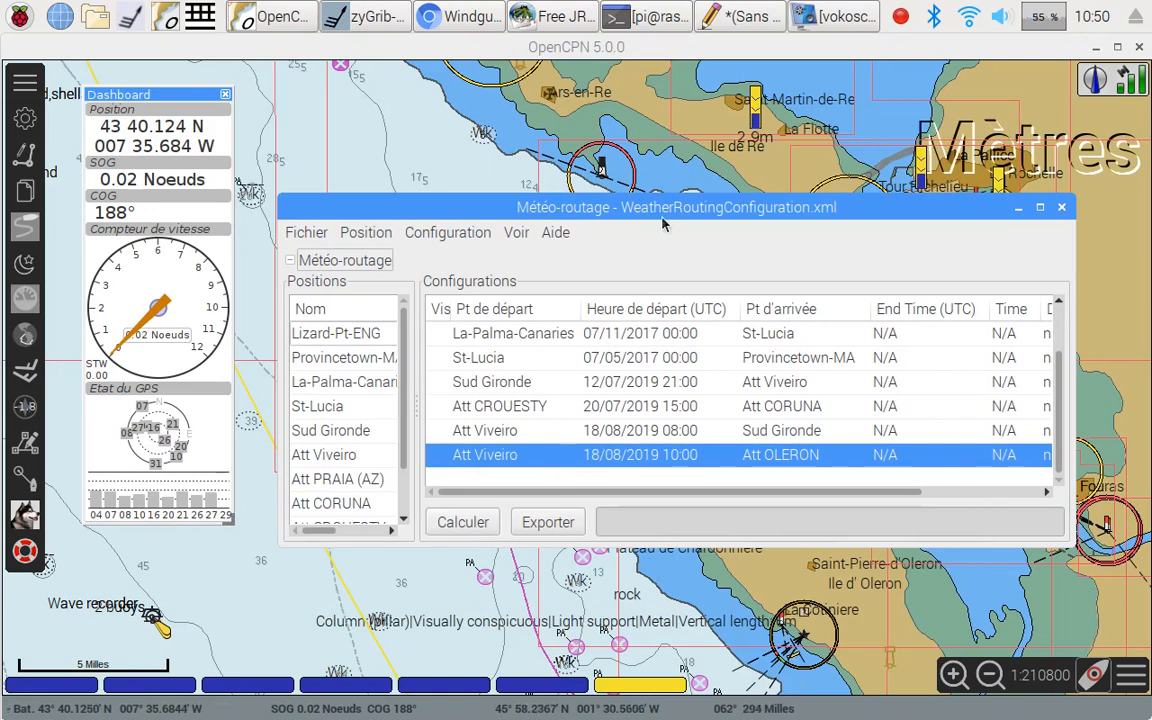
# Step: Calculate the weather routing for the Att Viveiro to Att OLERON configuration departing 18/08/2019 10:00
pyautogui.moveTo(668, 217); pyautogui.dragTo(675, 195)
pyautogui.scroll(-2, 566, 617)
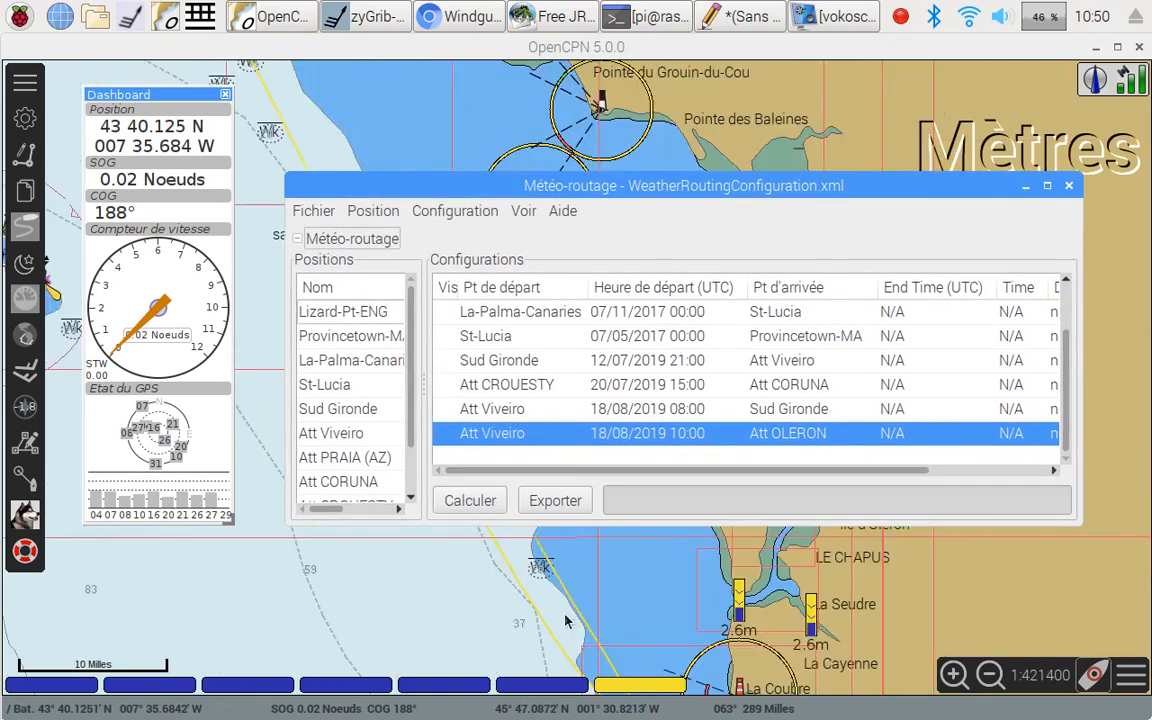
pyautogui.scroll(-2, 591, 640)
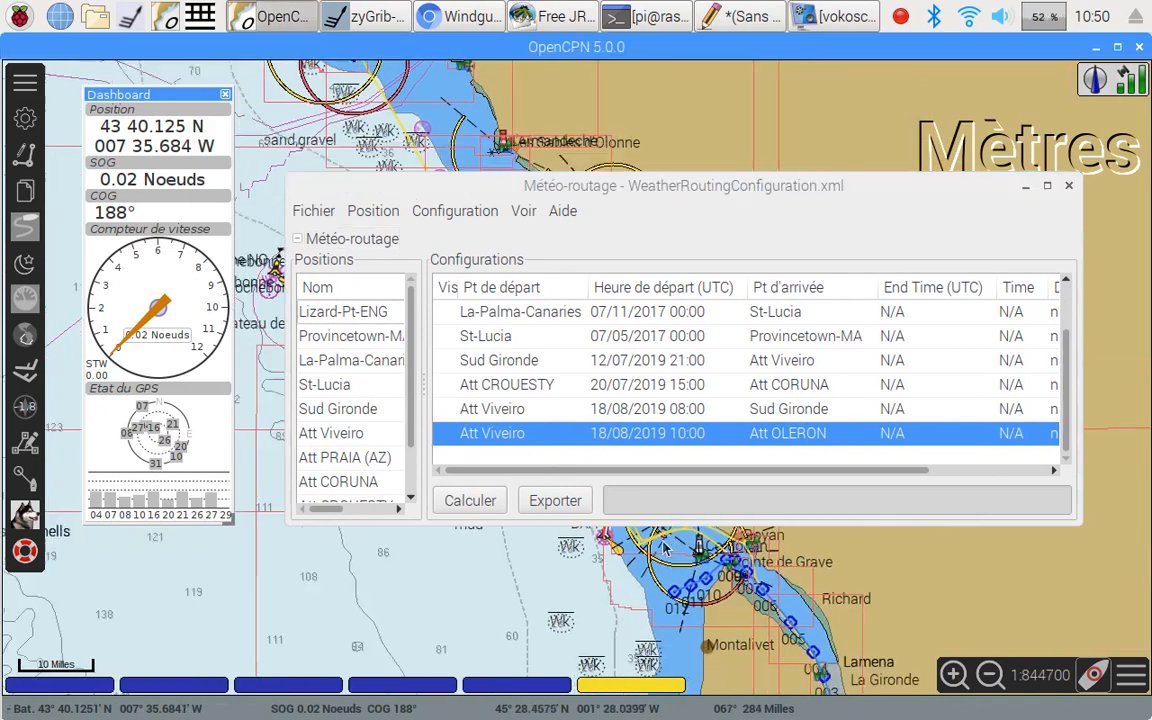
pyautogui.moveTo(653, 612); pyautogui.dragTo(761, 545)
pyautogui.scroll(-1, 717, 622)
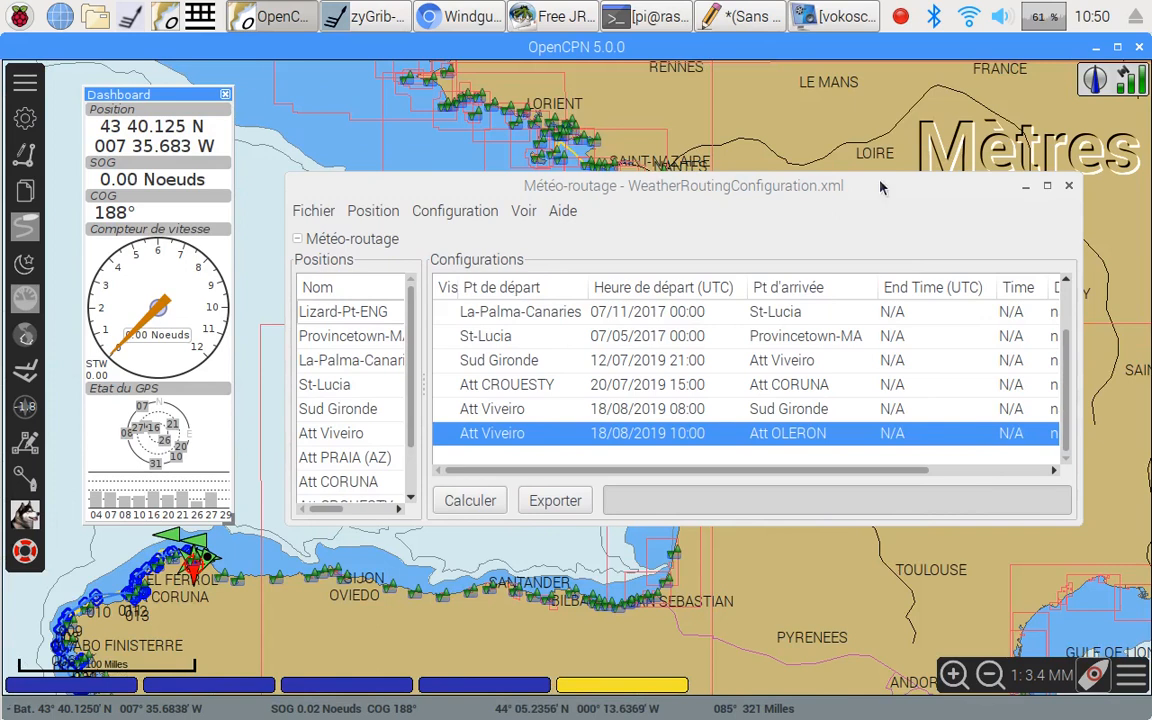
pyautogui.moveTo(872, 181); pyautogui.dragTo(895, 48)
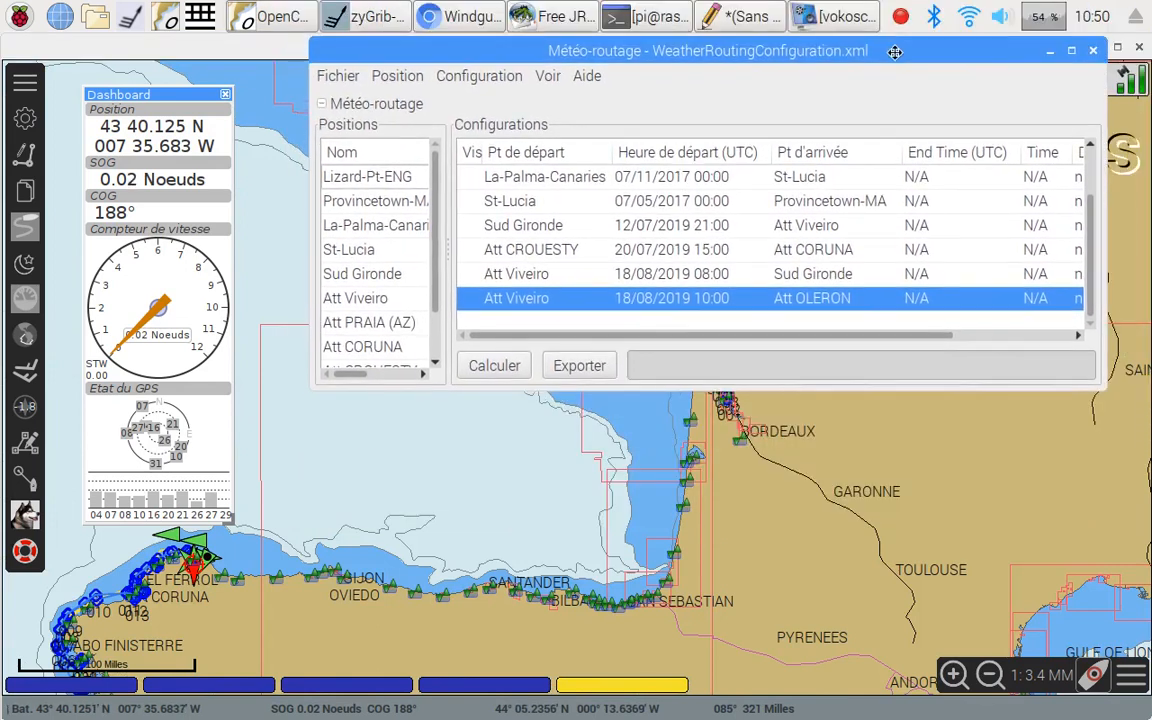
pyautogui.moveTo(847, 393); pyautogui.dragTo(955, 384)
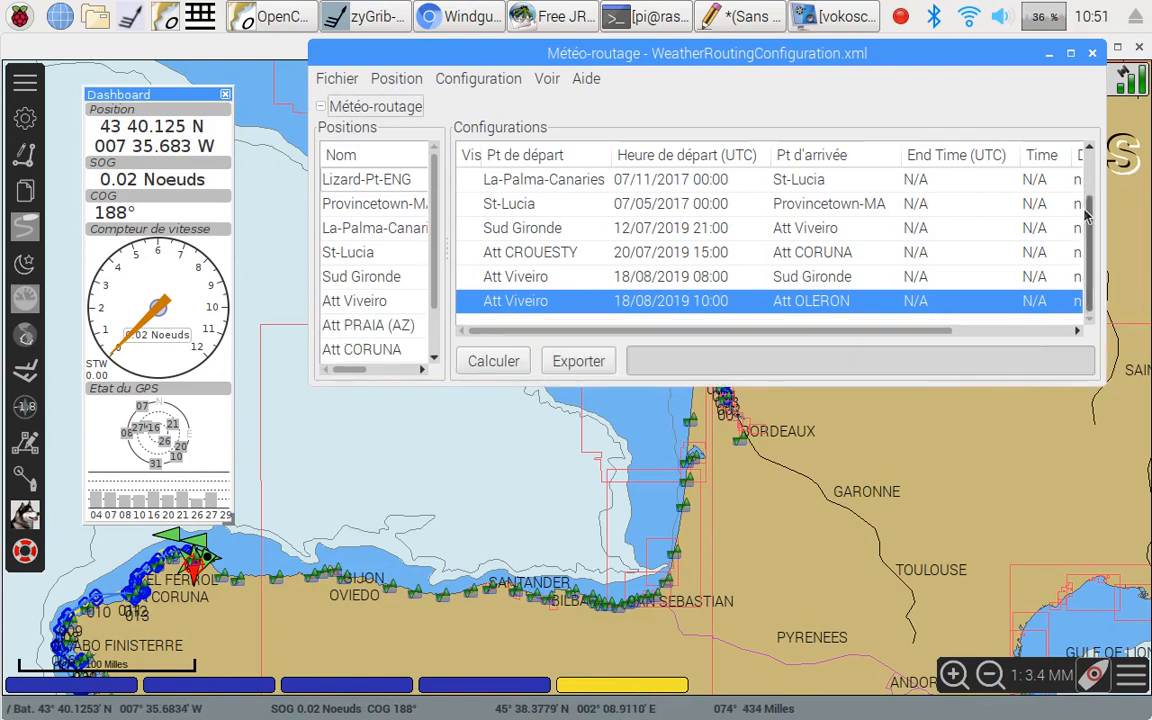
pyautogui.click(505, 364)
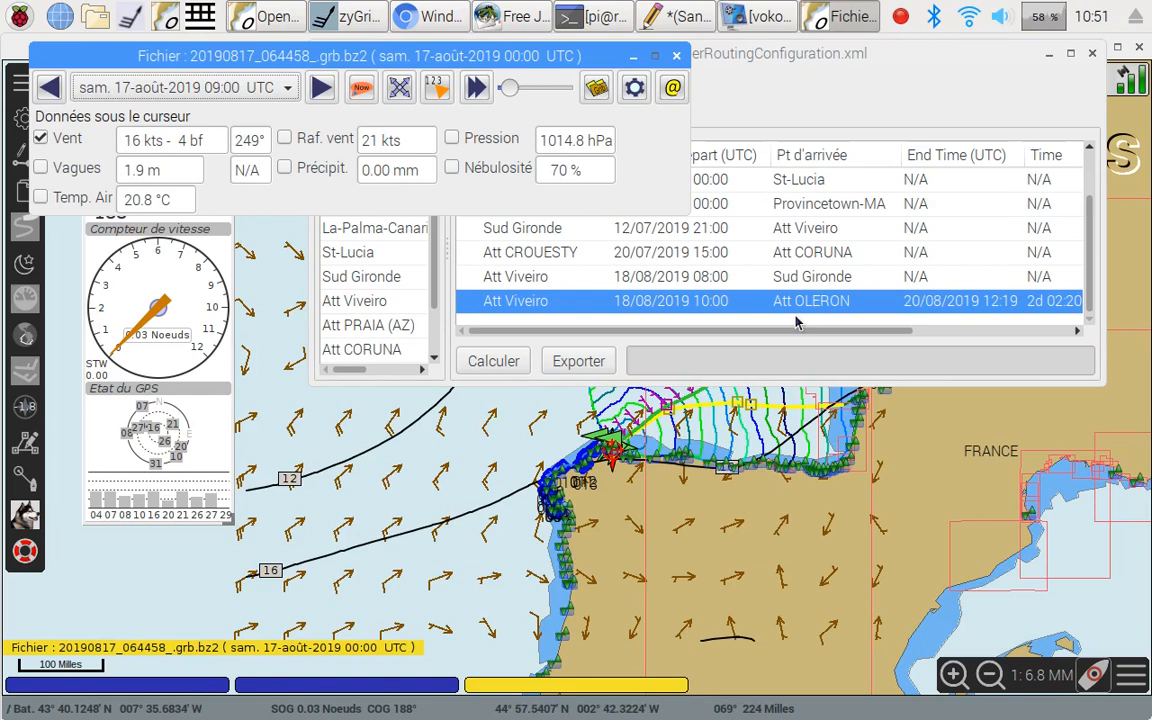
# Step: Review the calculated route's end time, duration, distance and status, and examine its track and isochrones on the chart
pyautogui.click(797, 331)
pyautogui.moveTo(797, 333); pyautogui.dragTo(906, 318)
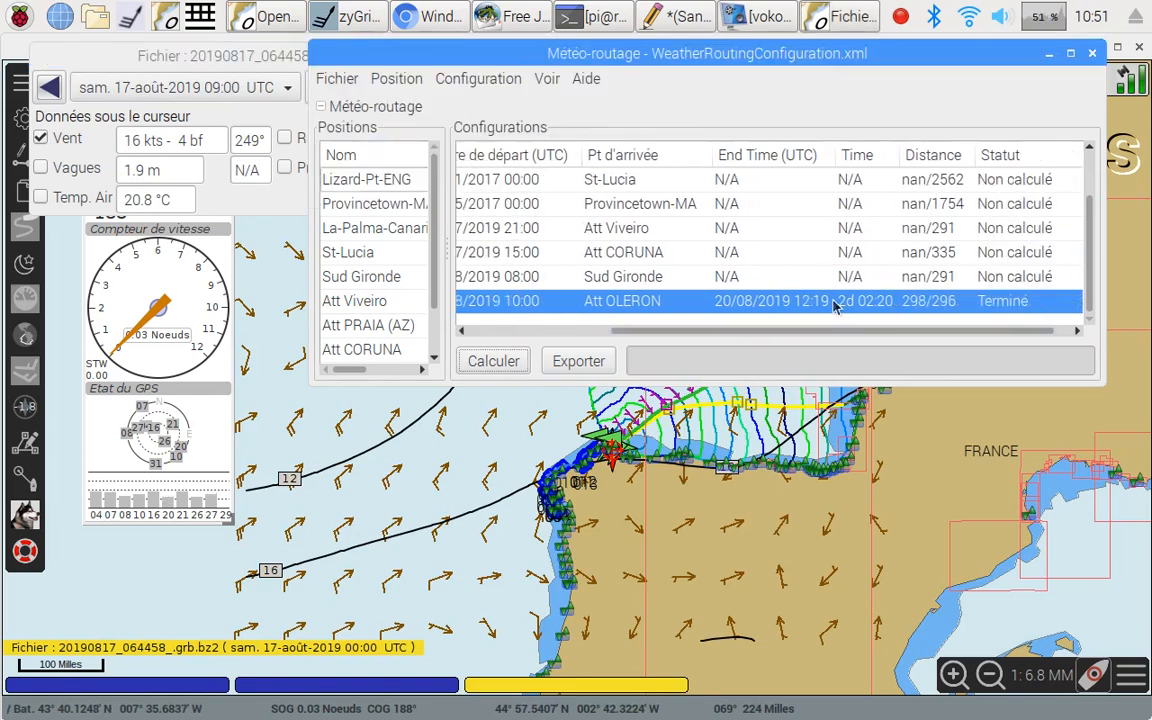
pyautogui.moveTo(891, 59); pyautogui.dragTo(499, 515)
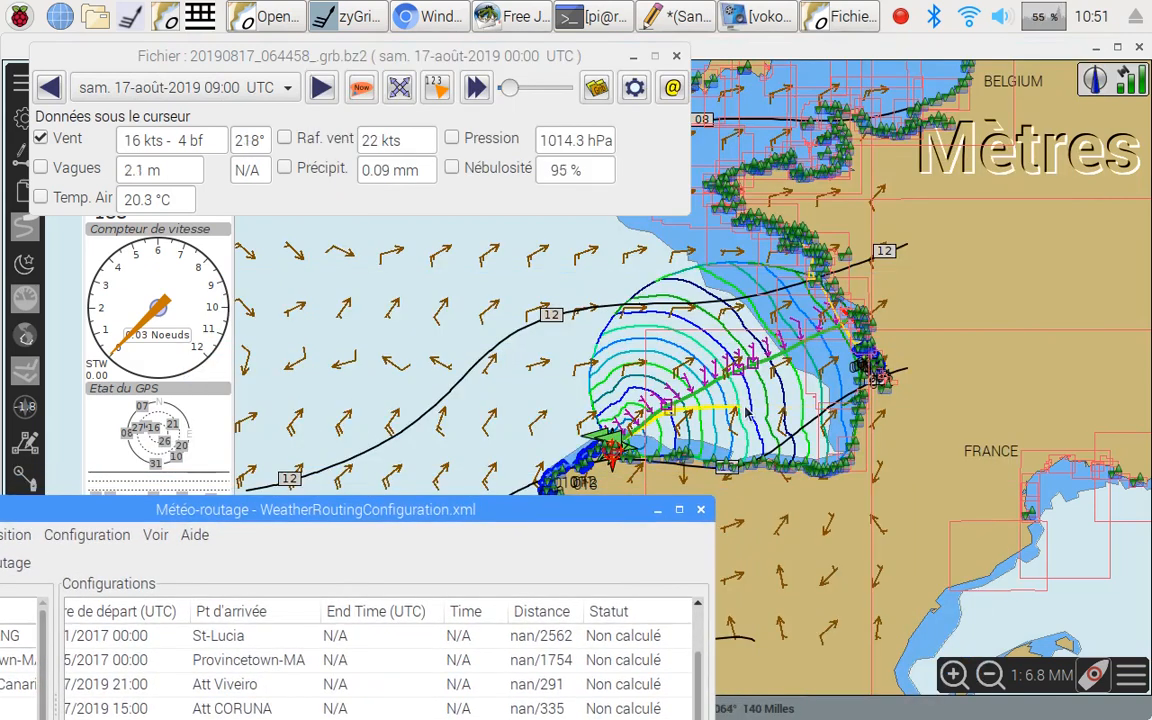
pyautogui.scroll(1, 745, 410)
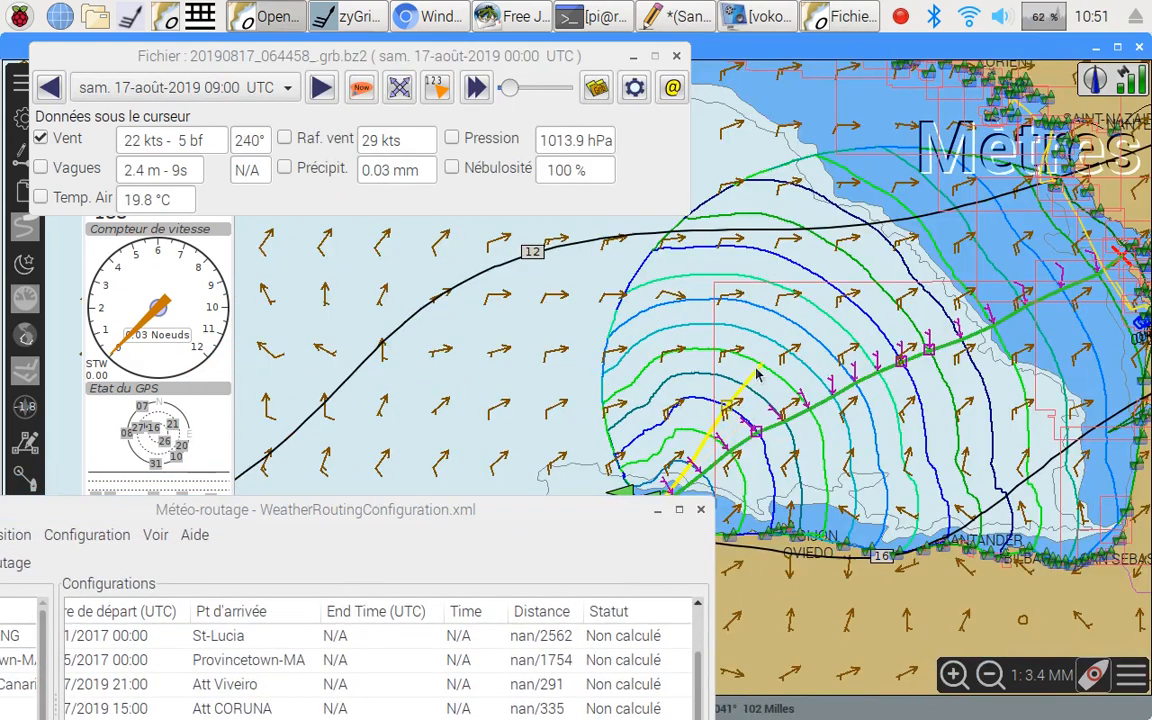
pyautogui.moveTo(757, 383); pyautogui.dragTo(690, 340)
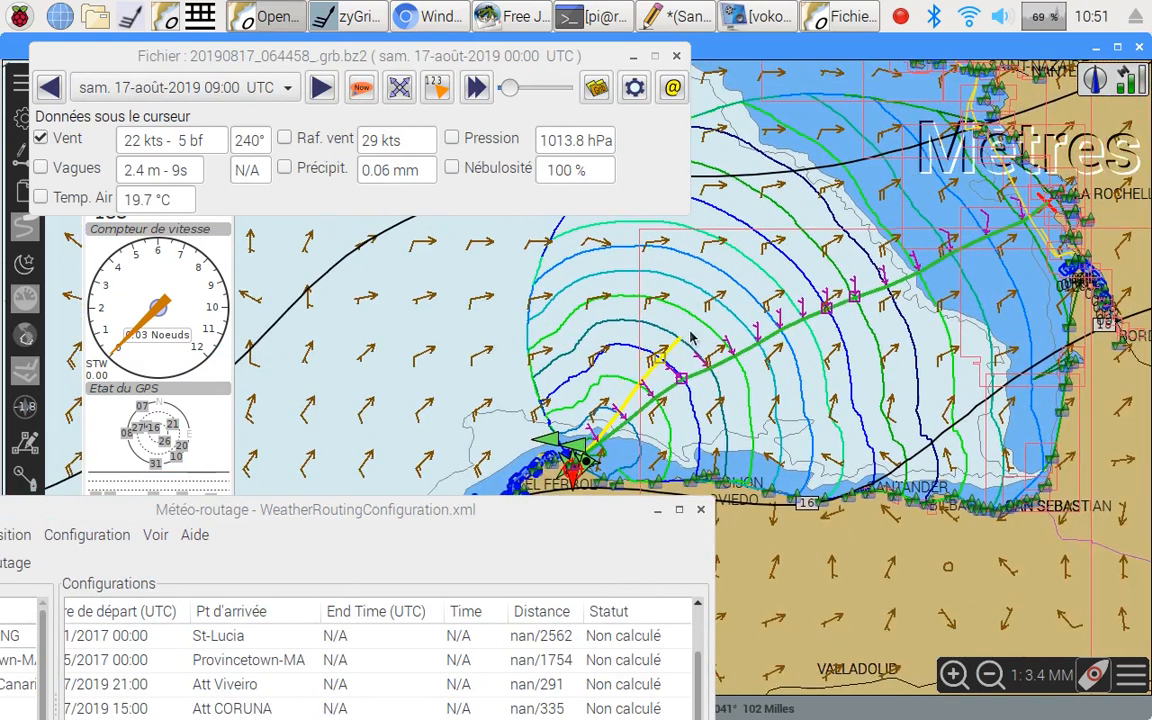
pyautogui.scroll(1, 634, 326)
pyautogui.moveTo(815, 413); pyautogui.dragTo(644, 321)
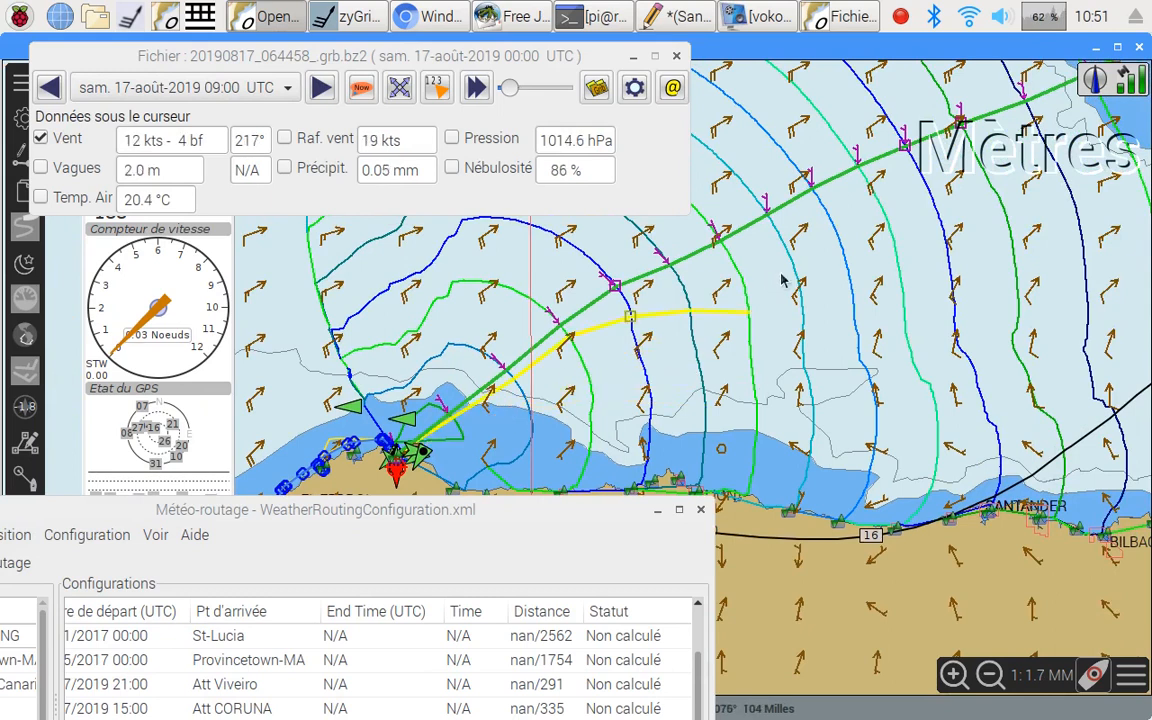
# Step: Inspect the calculated route against the wind arrows and close the GRIB forecast window
pyautogui.scroll(-1, 772, 290)
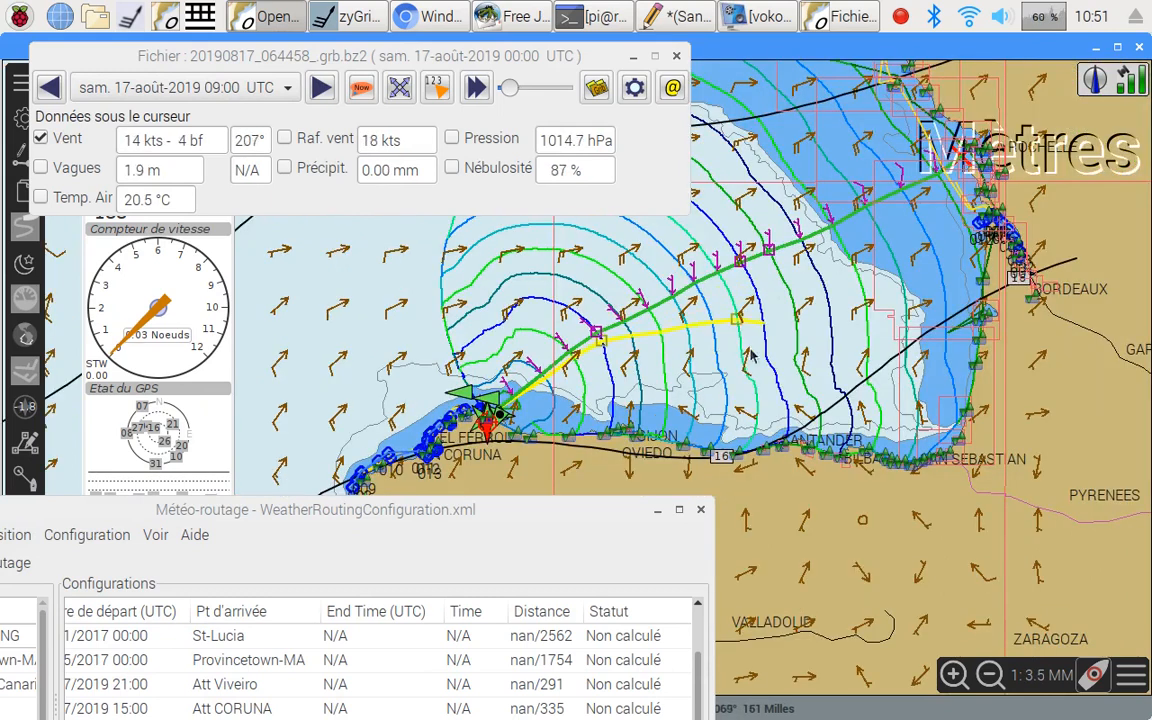
pyautogui.scroll(1, 830, 333)
pyautogui.scroll(2, 830, 333)
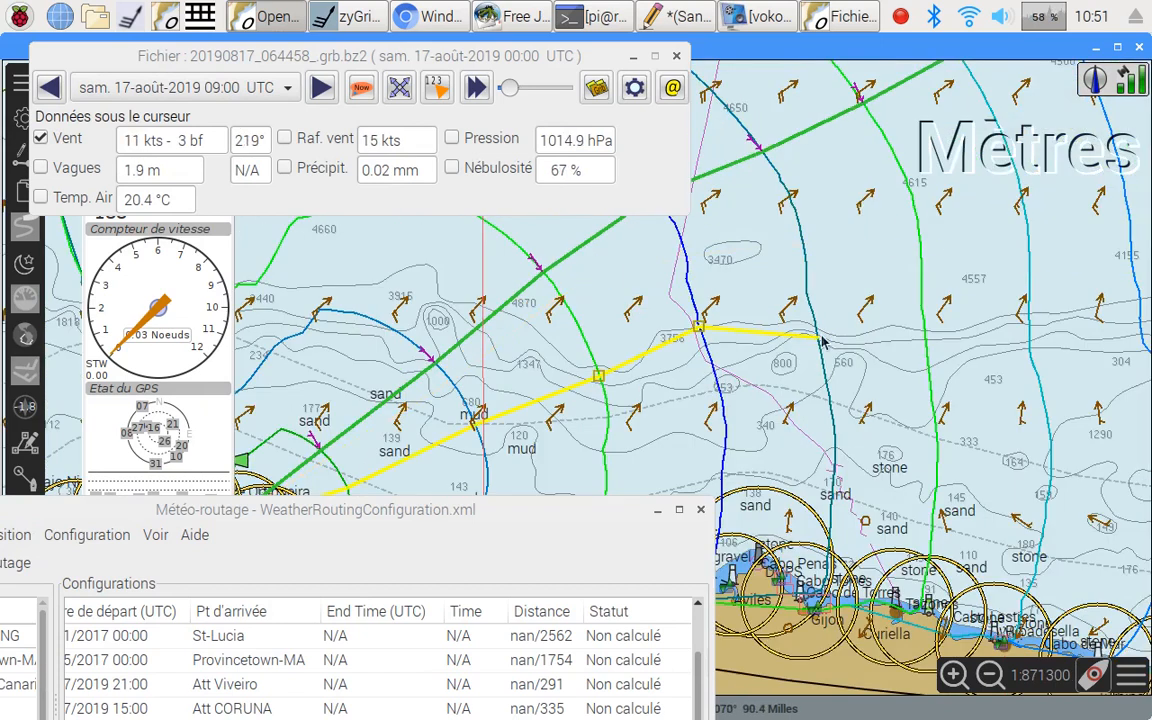
pyautogui.moveTo(753, 286); pyautogui.dragTo(767, 344)
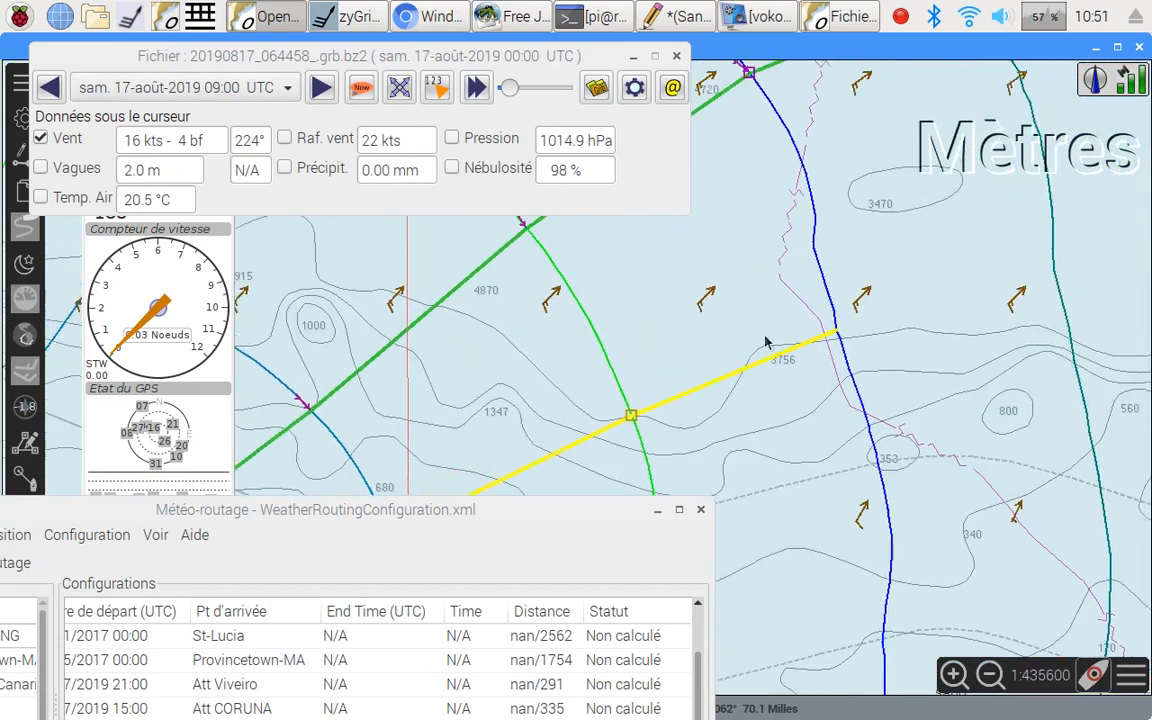
pyautogui.click(676, 56)
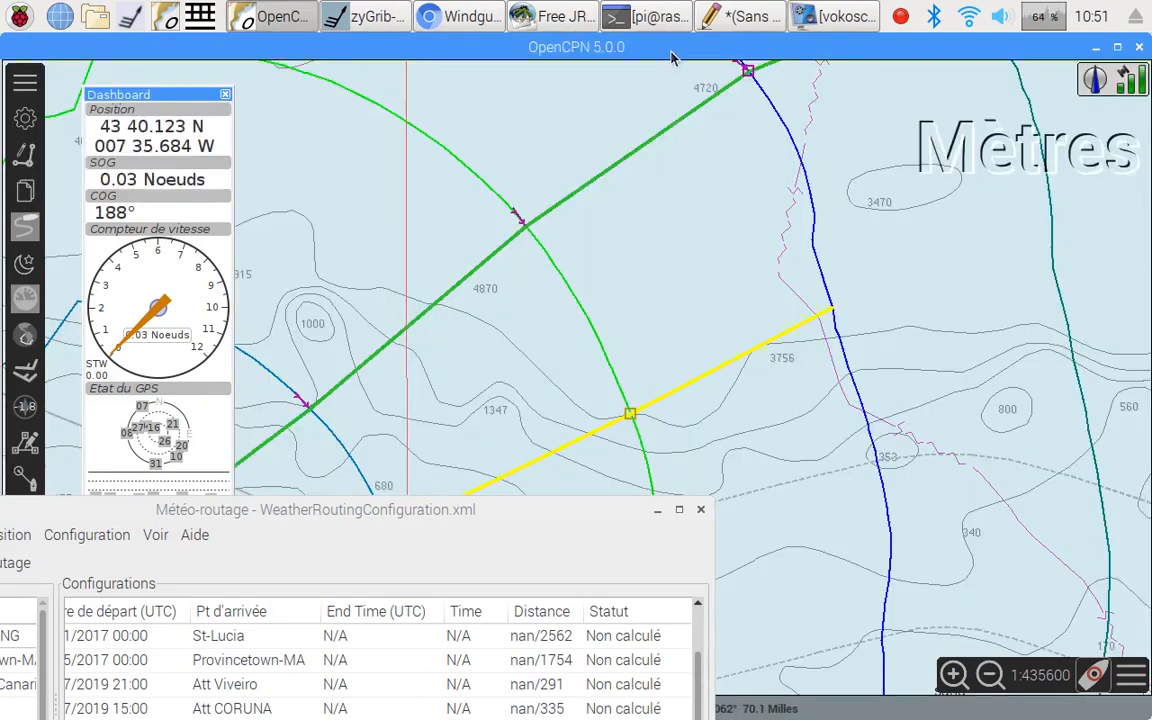
# Step: Examine the calculated route and its isochrones from Viveiro across the Bay of Biscay
pyautogui.press('-')
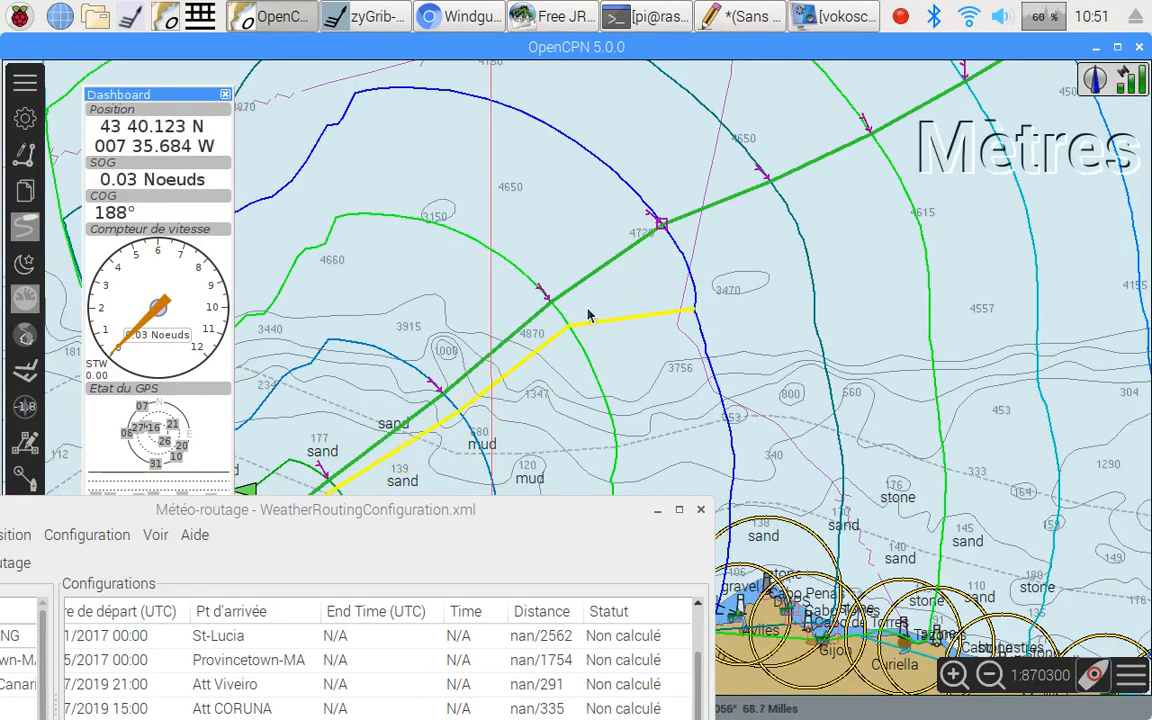
pyautogui.moveTo(642, 368); pyautogui.dragTo(758, 212)
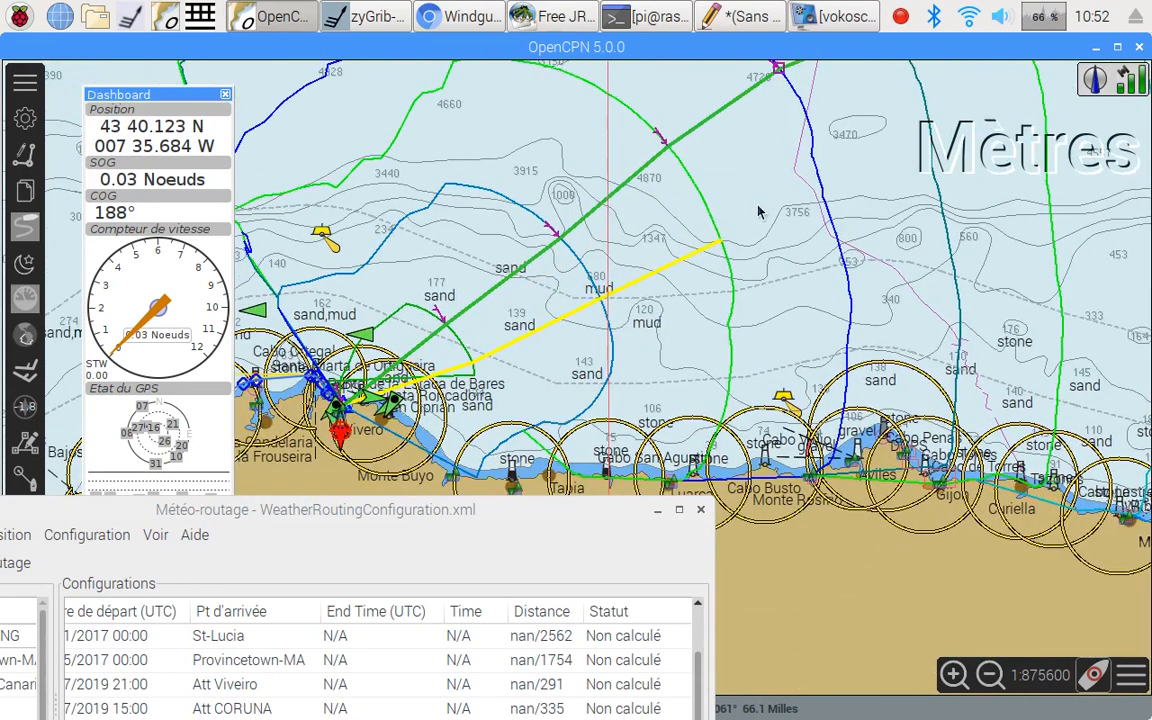
pyautogui.moveTo(742, 136); pyautogui.dragTo(598, 247)
pyautogui.moveTo(912, 131); pyautogui.dragTo(643, 247)
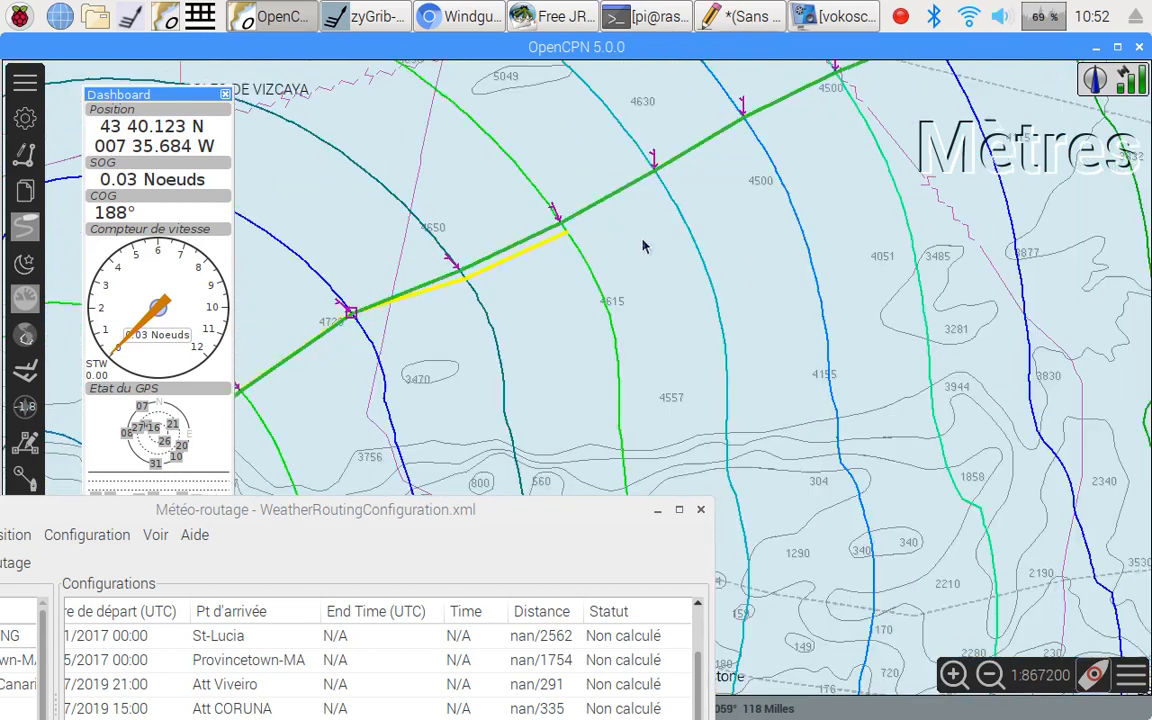
pyautogui.moveTo(928, 117); pyautogui.dragTo(679, 263)
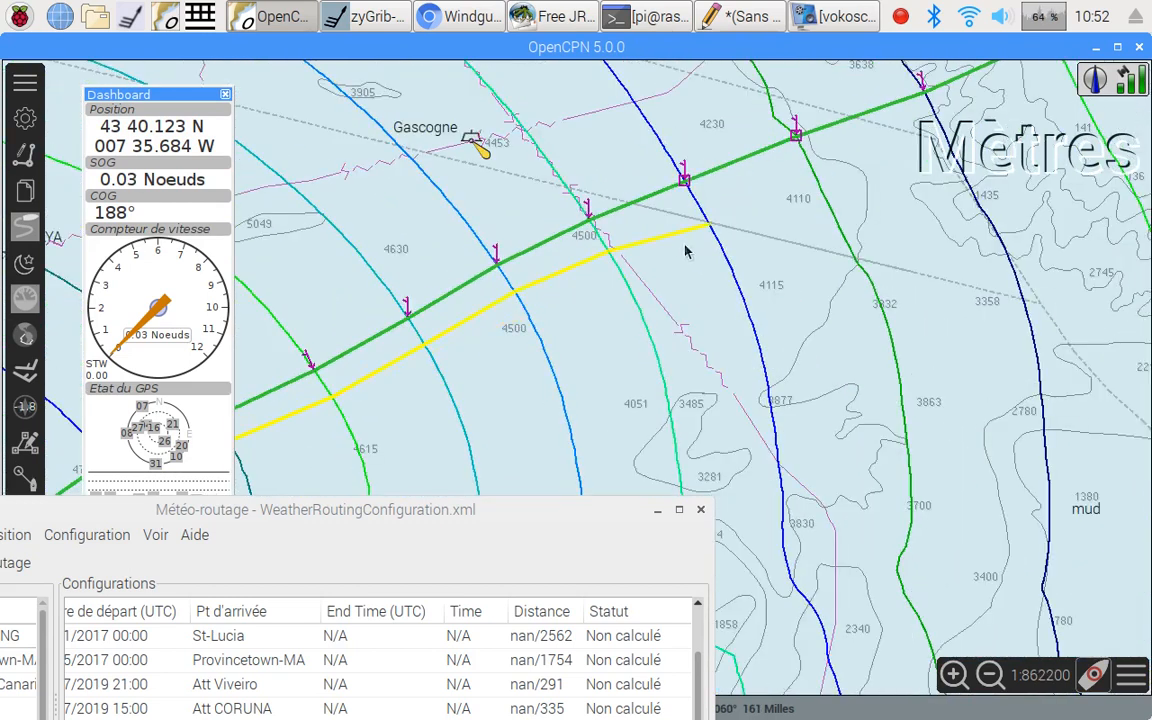
pyautogui.scroll(-3, 869, 183)
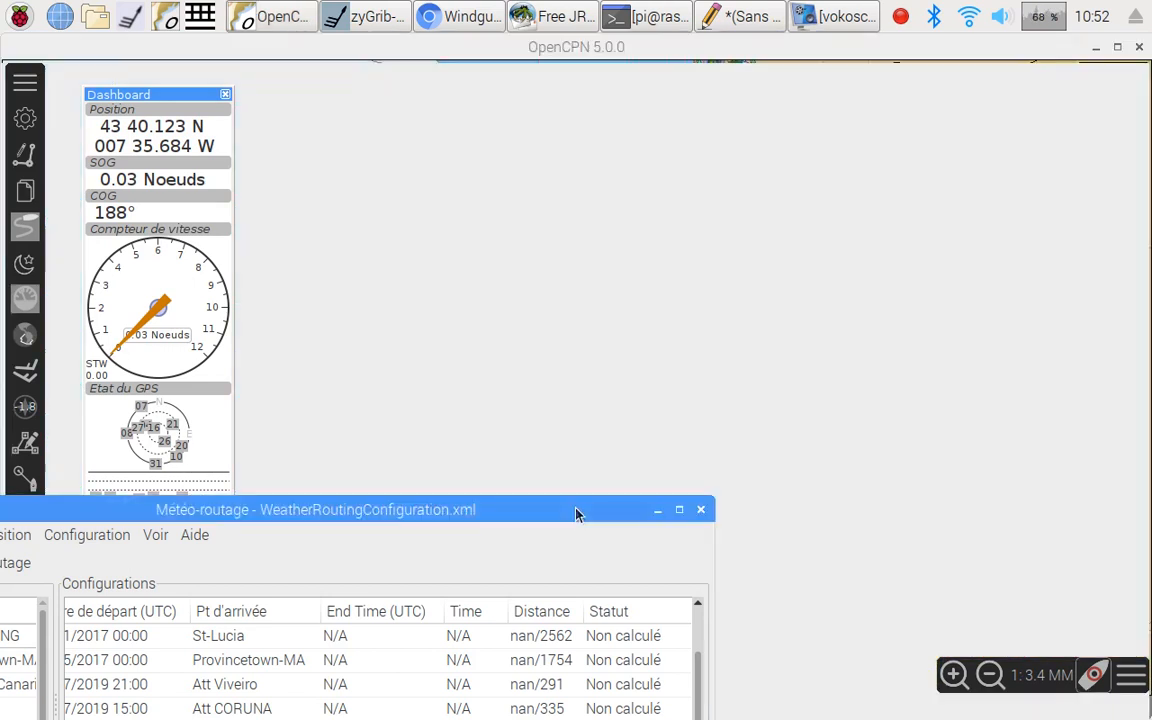
# Step: Set the wind strength to 100 percent in the Att OLERON configuration's advanced options and close the configuration
pyautogui.moveTo(576, 509); pyautogui.dragTo(840, 205)
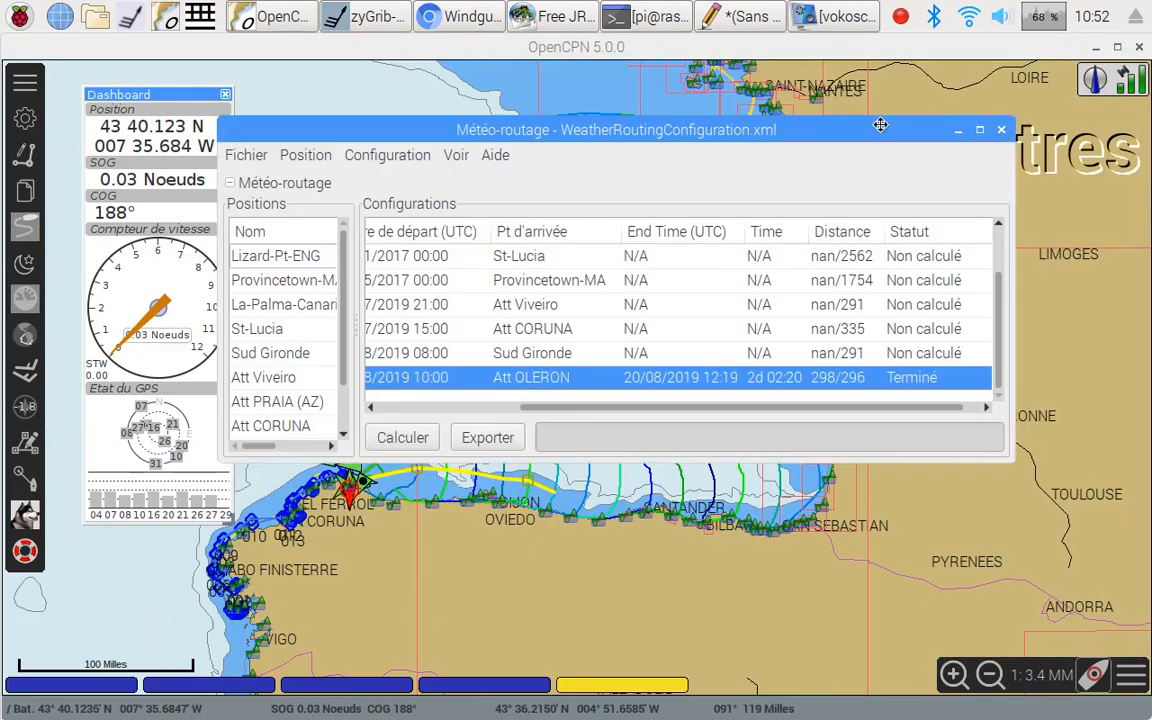
pyautogui.doubleClick(590, 370)
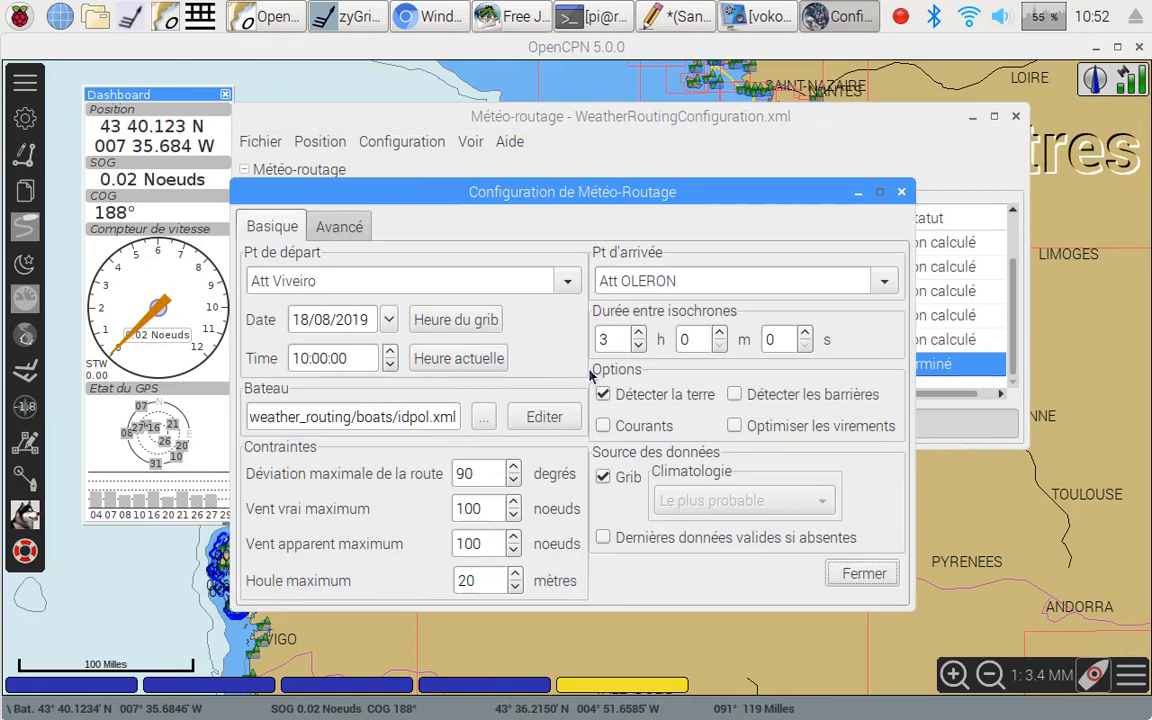
pyautogui.click(350, 227)
pyautogui.doubleClick(735, 350)
pyautogui.write('100')
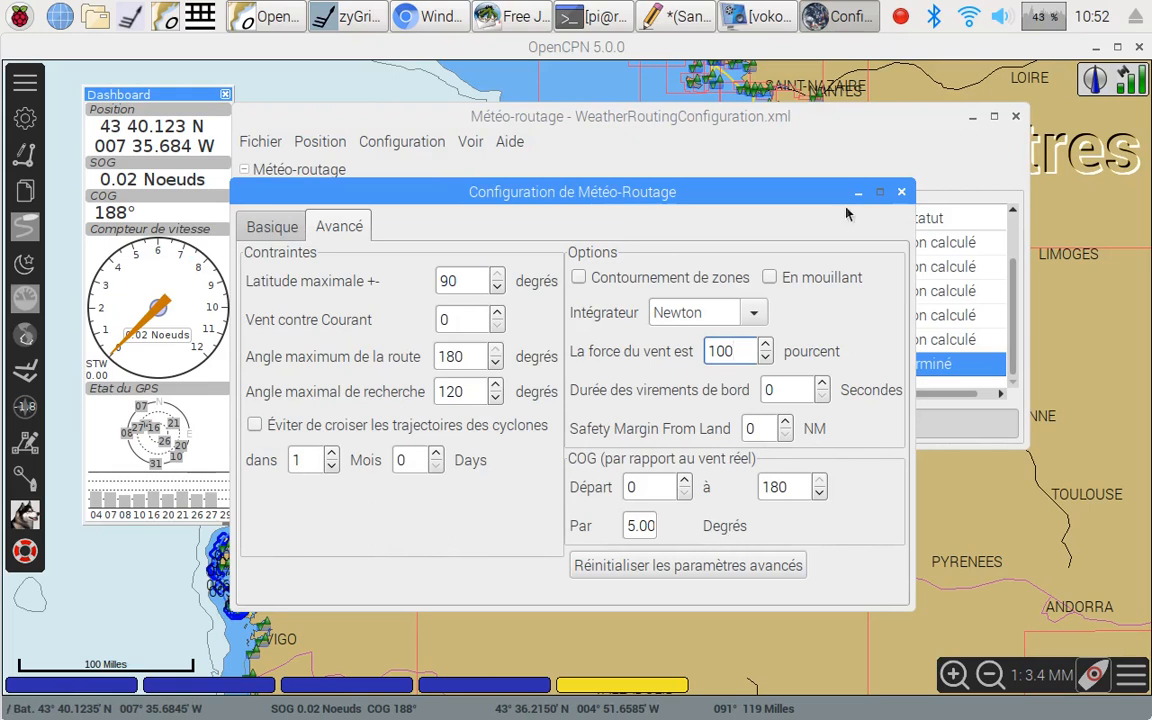
pyautogui.click(901, 191)
# Step: Recalculate the Att Viveiro to Att OLERON routing and uncover the resulting route on the chart
pyautogui.click(437, 427)
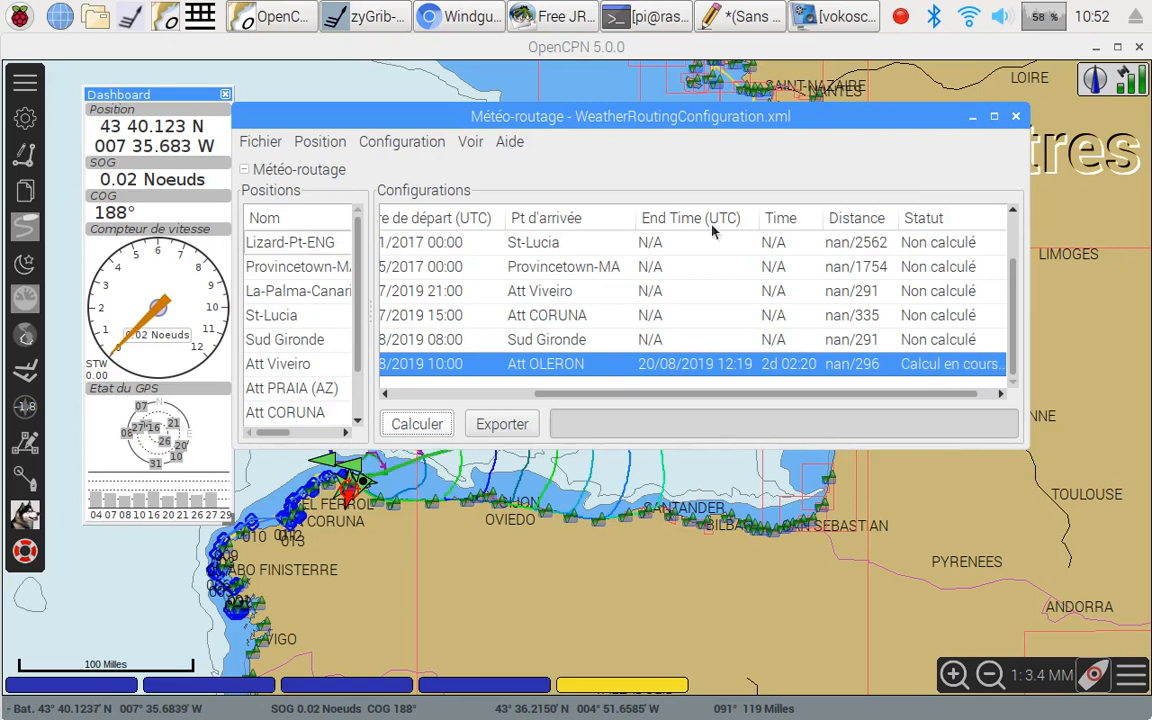
pyautogui.moveTo(754, 126); pyautogui.dragTo(805, 313)
pyautogui.moveTo(720, 312); pyautogui.dragTo(633, 567)
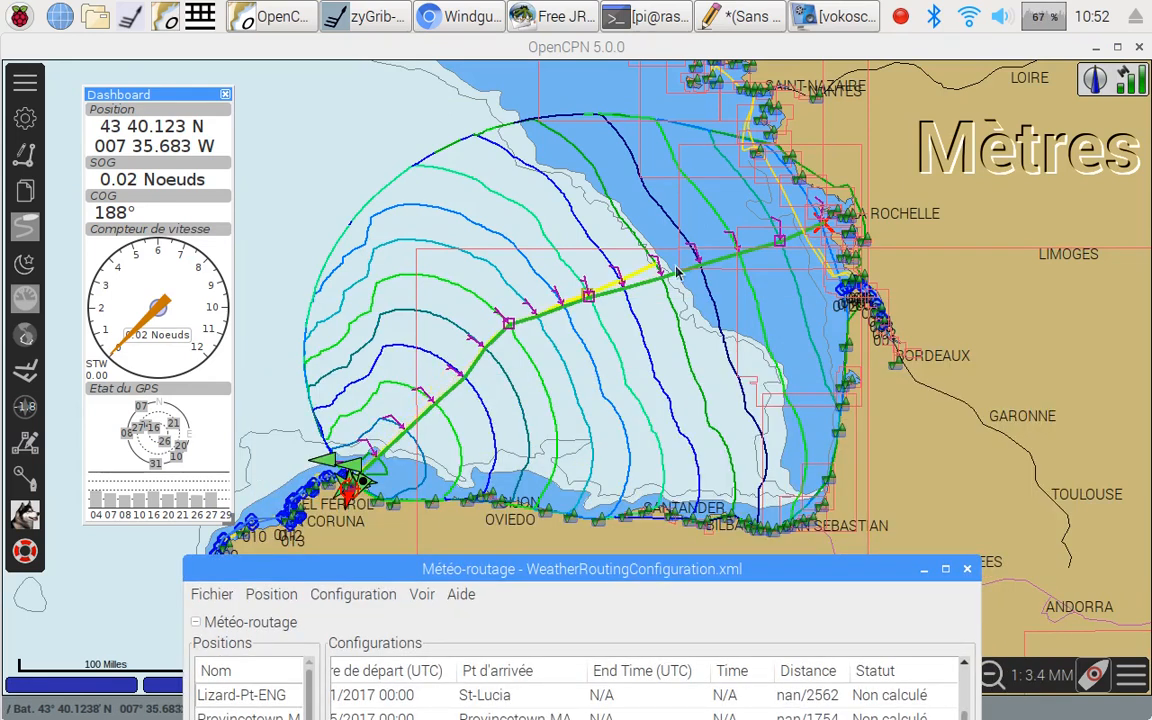
# Step: Export the calculated Att Viveiro to Att OLERON route as a track, closing the weather routing window to inspect it on the chart
pyautogui.moveTo(517, 562); pyautogui.dragTo(580, 196)
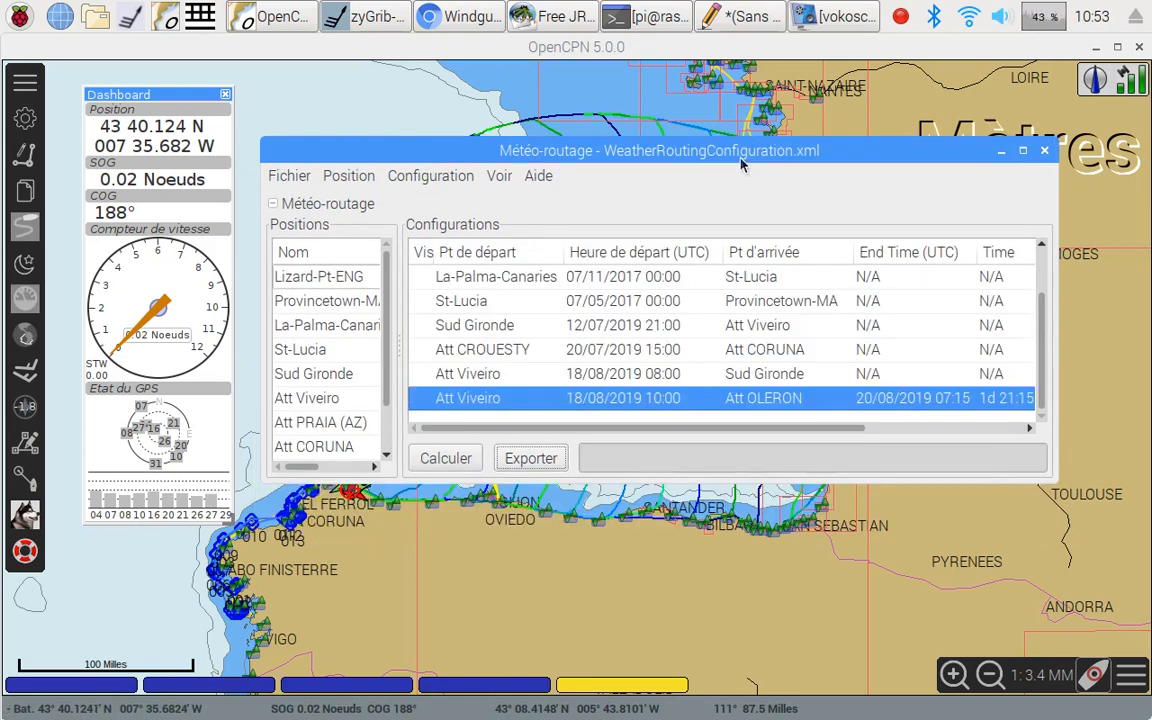
pyautogui.moveTo(742, 163); pyautogui.dragTo(737, 449)
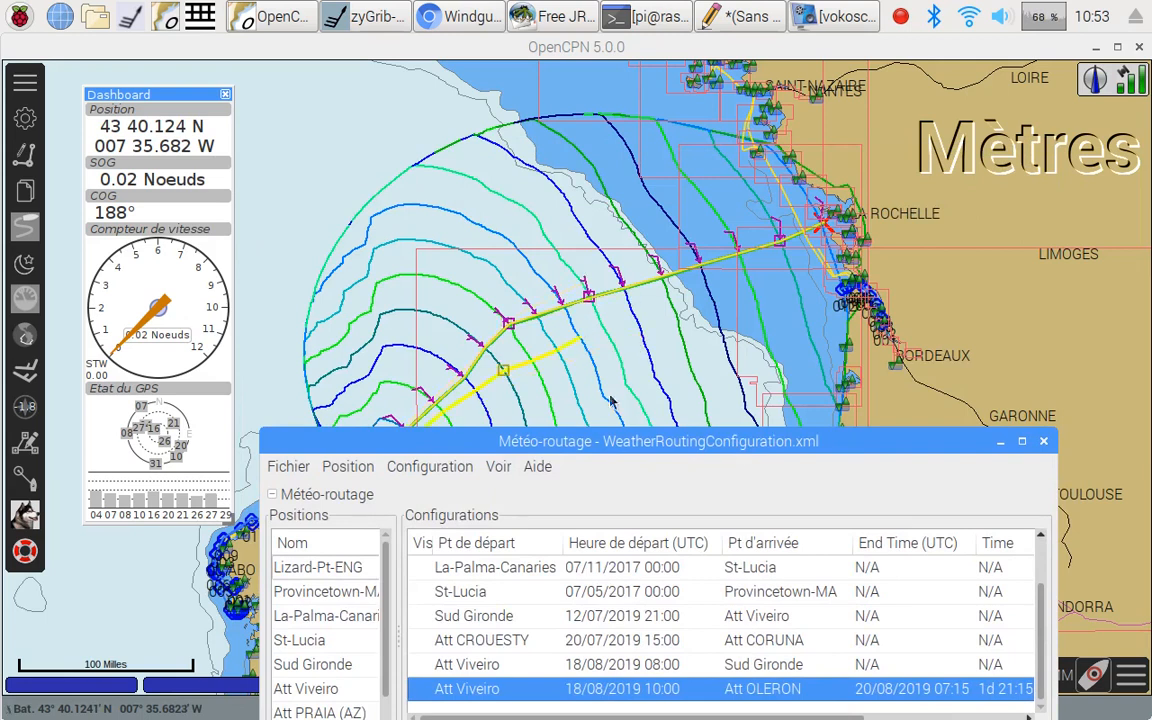
pyautogui.moveTo(617, 444); pyautogui.dragTo(621, 276)
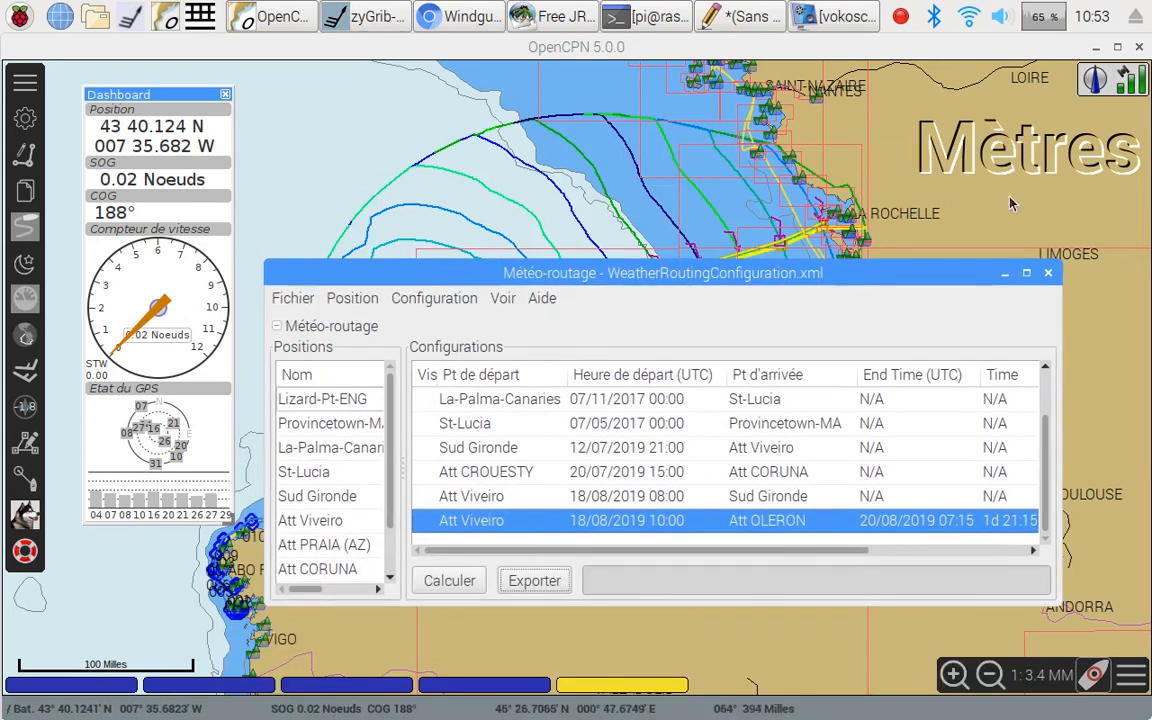
pyautogui.click(1048, 274)
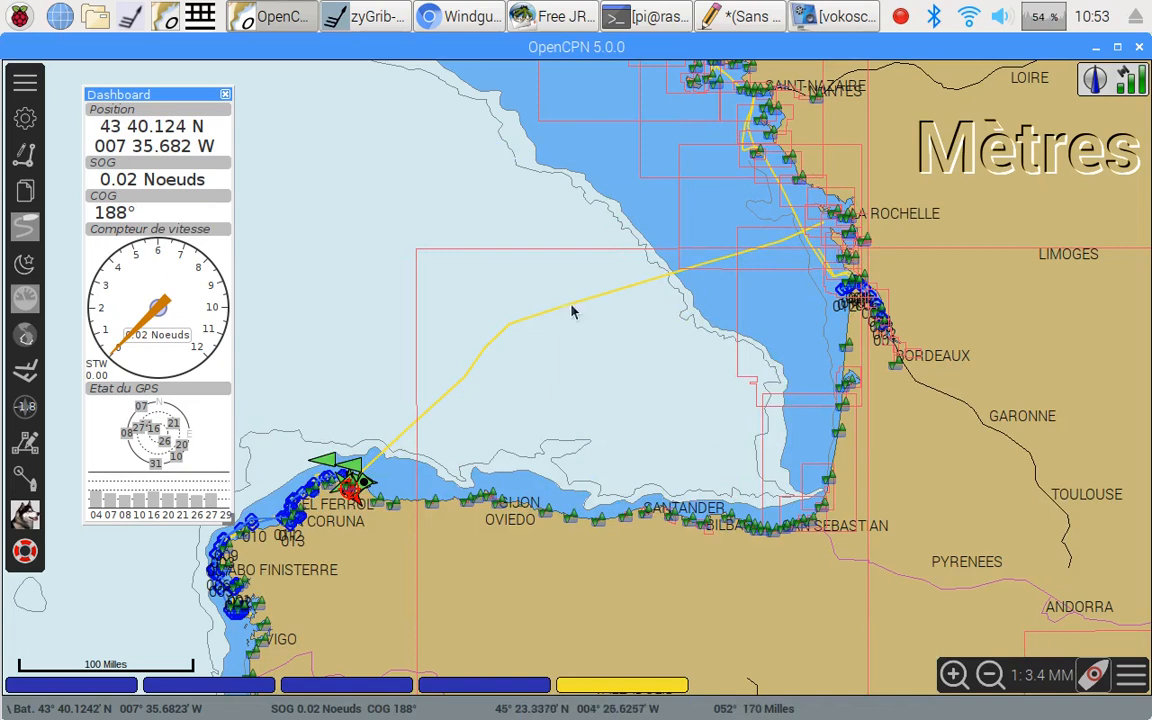
pyautogui.scroll(2, 660, 400)
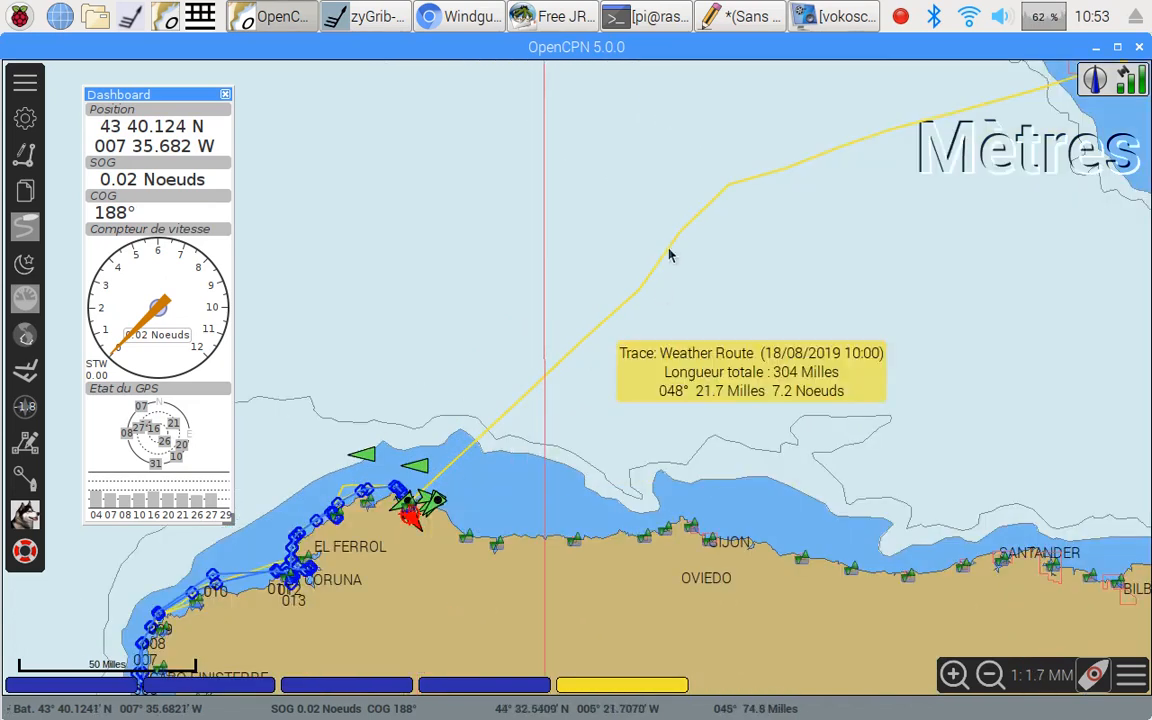
pyautogui.moveTo(828, 268); pyautogui.dragTo(645, 357)
pyautogui.moveTo(846, 357); pyautogui.dragTo(800, 348)
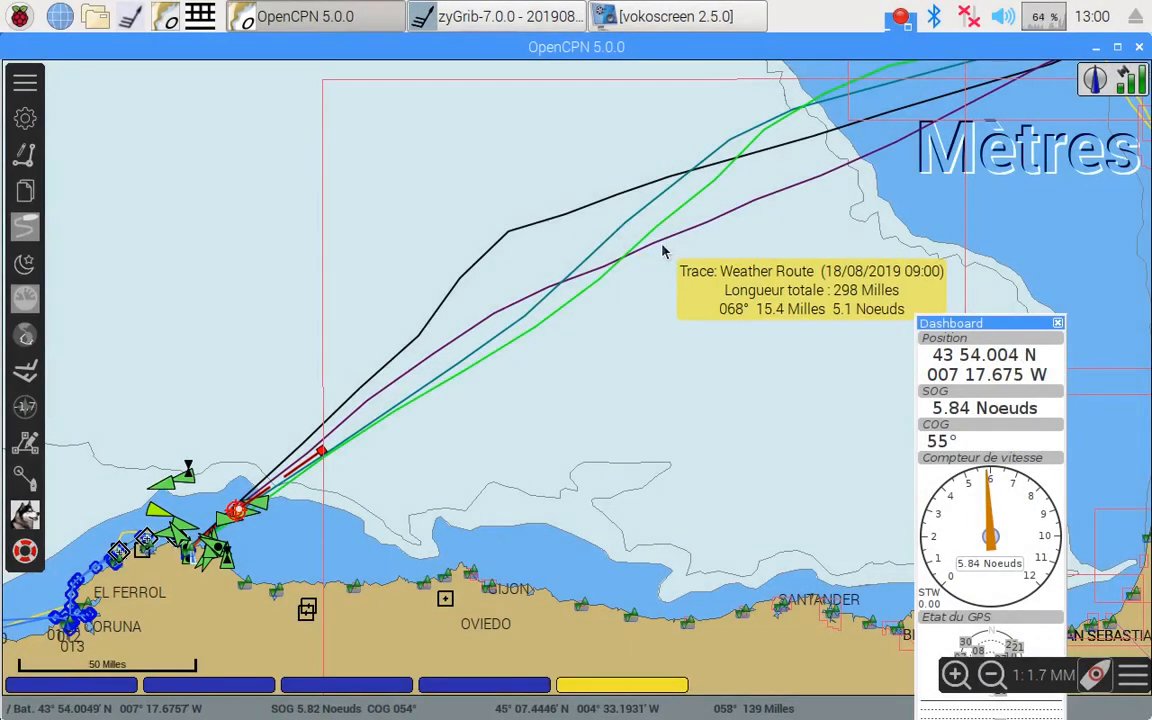
# Step: Compare the exported weather routes, check the wind forecast map in zyGrib, and return to OpenCPN
pyautogui.moveTo(674, 216)
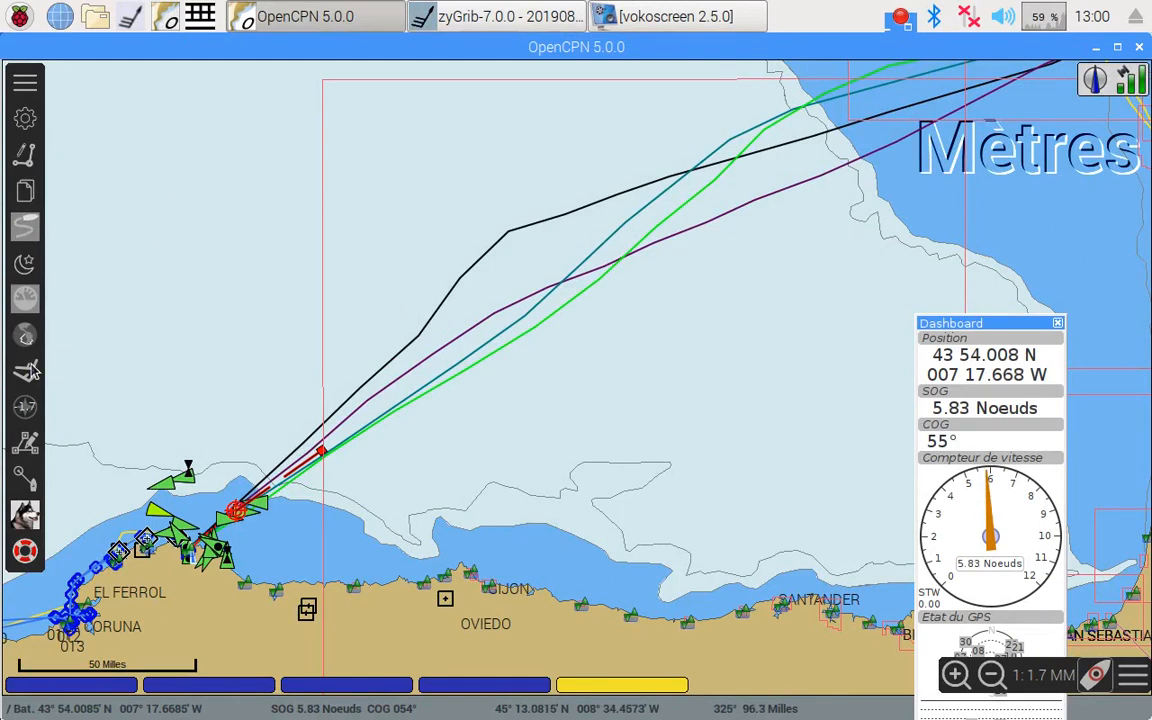
pyautogui.click(456, 18)
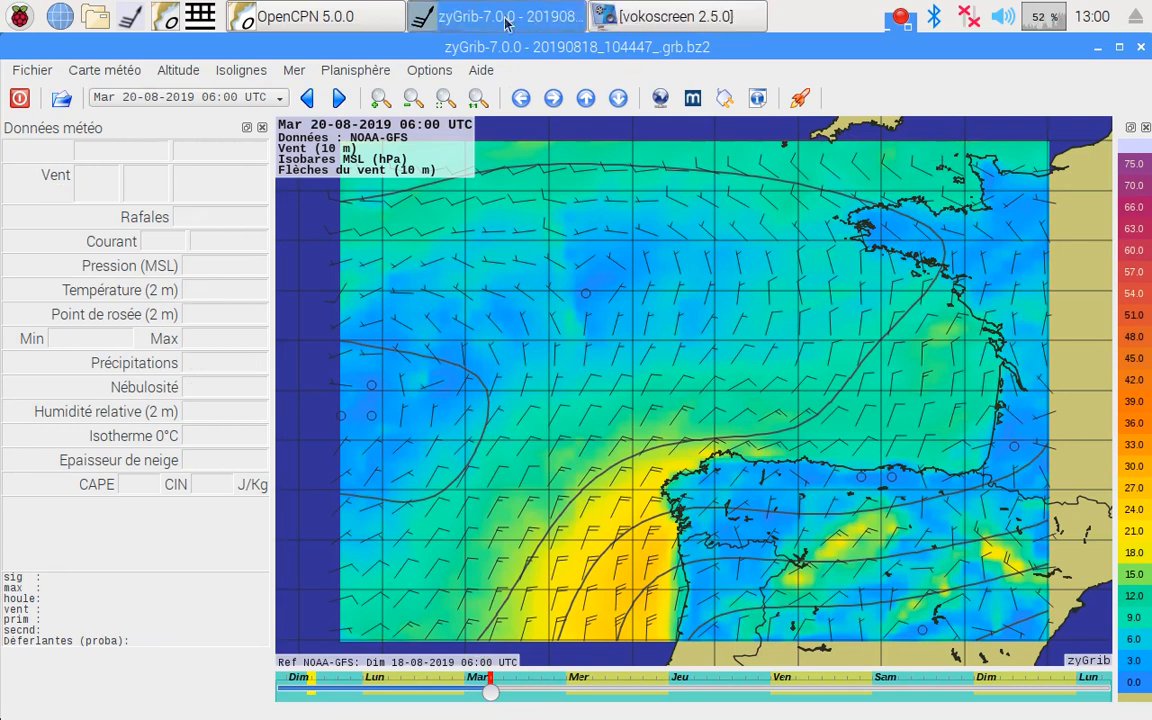
pyautogui.click(308, 24)
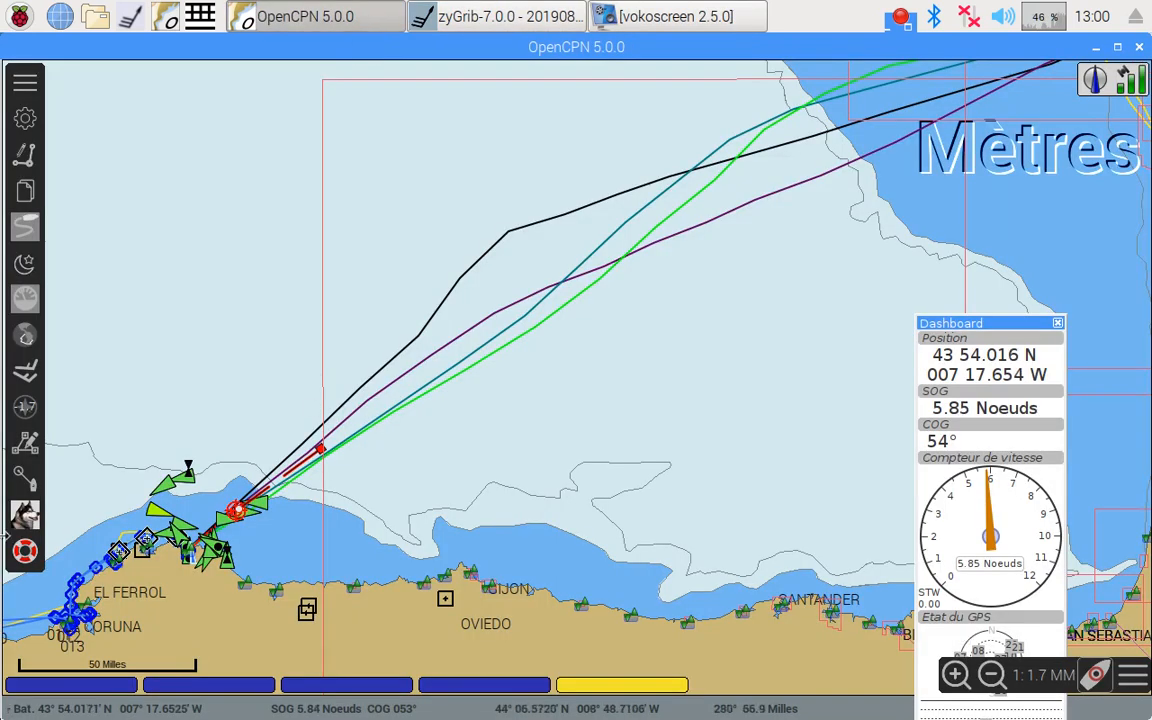
# Step: Open the weather routing window and review the basic settings of the Att Viveiro to Att OLERON configuration
pyautogui.click(27, 340)
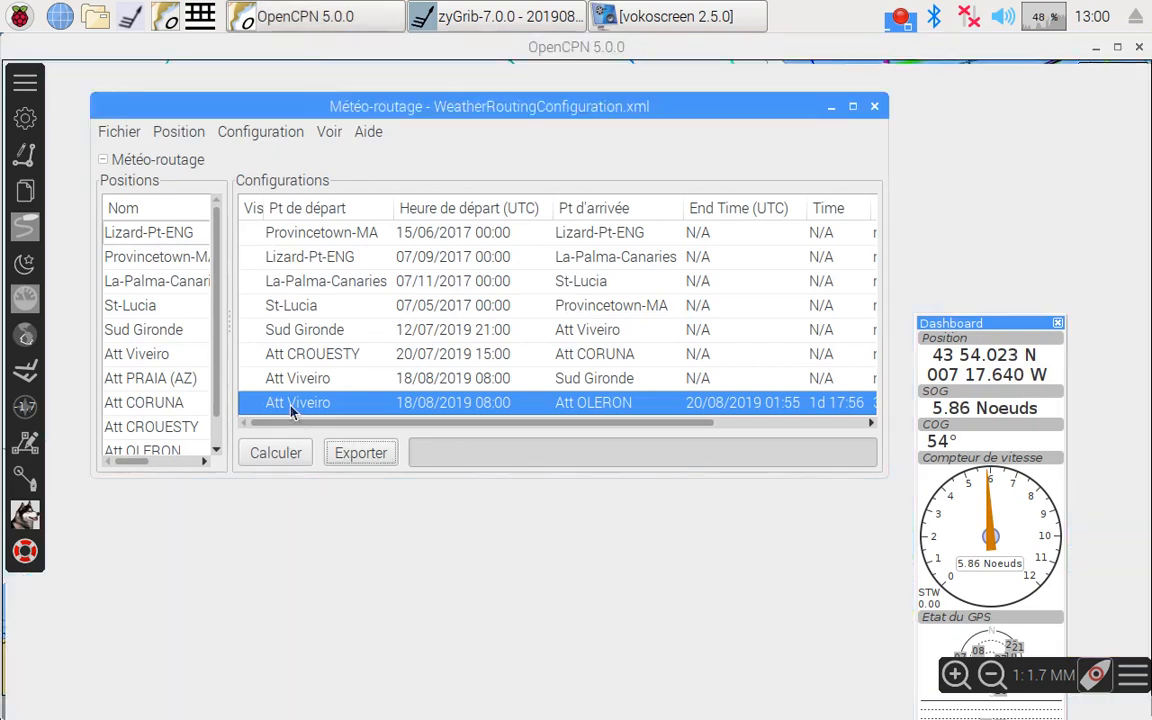
pyautogui.doubleClick(292, 403)
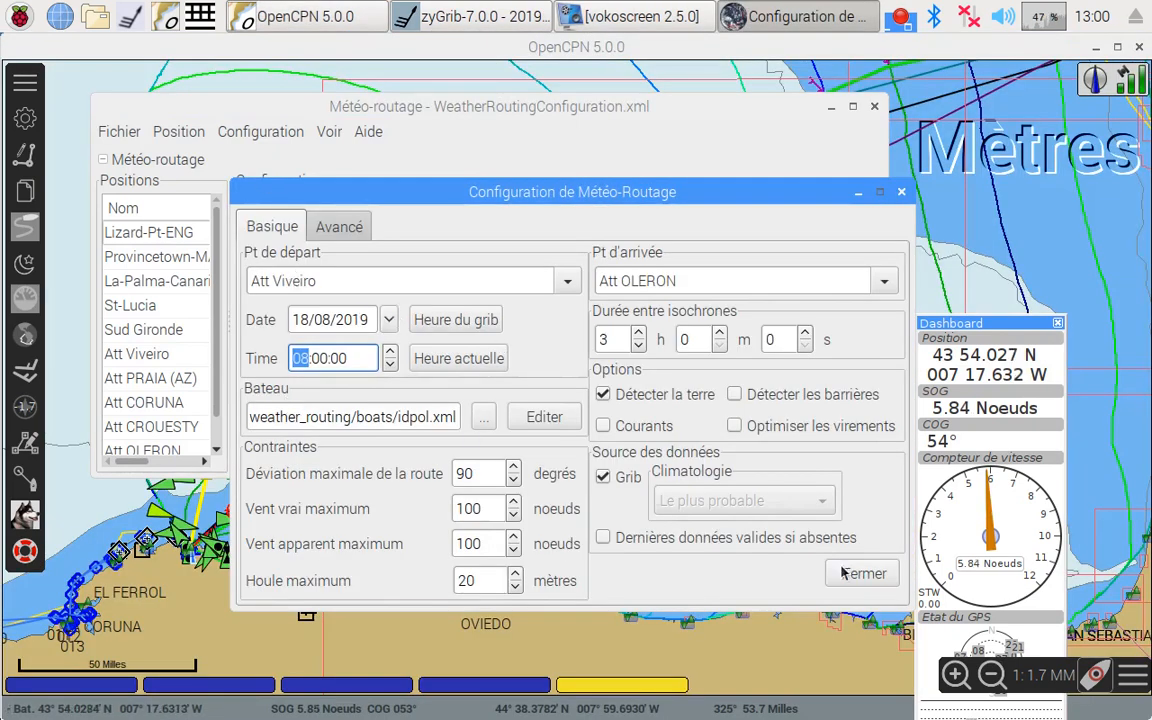
pyautogui.click(901, 193)
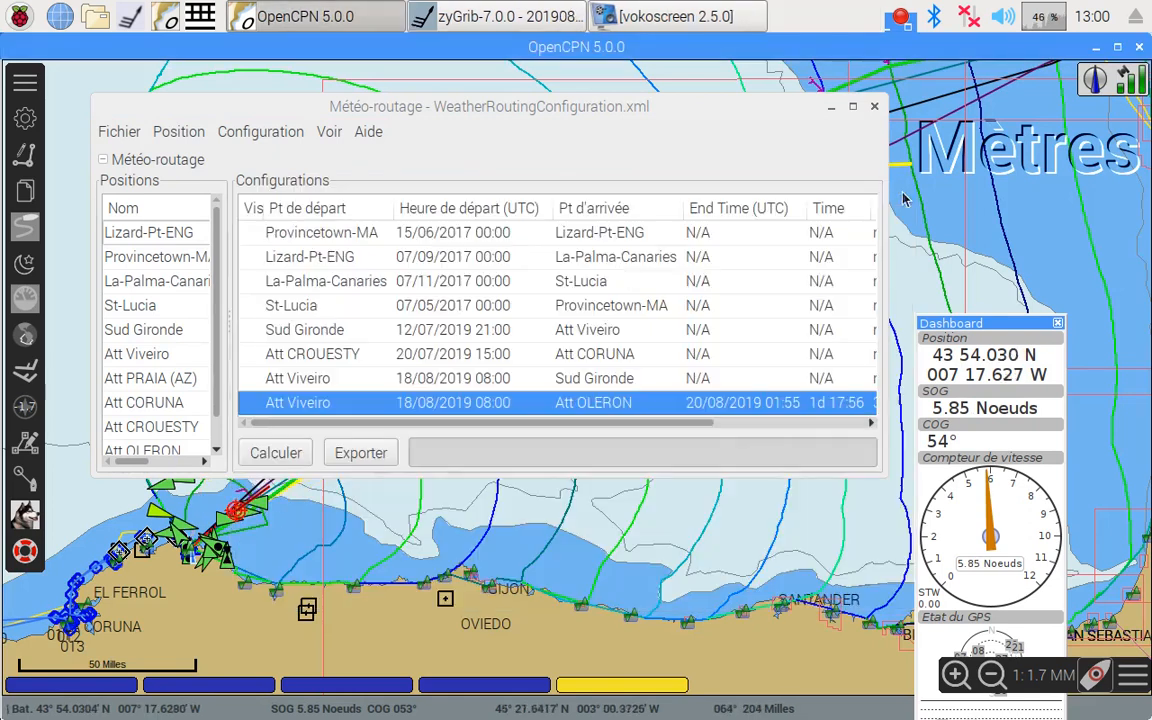
# Step: Add the boat's current position to the weather routing positions and check for it in the list
pyautogui.click(180, 132)
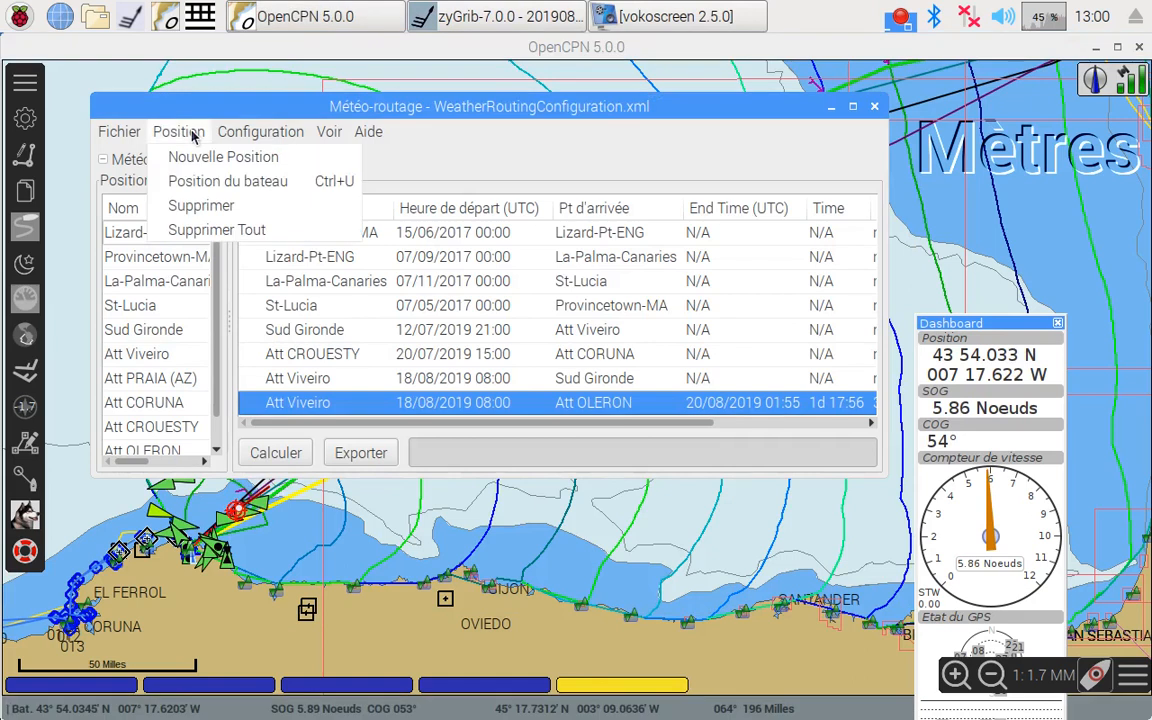
pyautogui.click(220, 187)
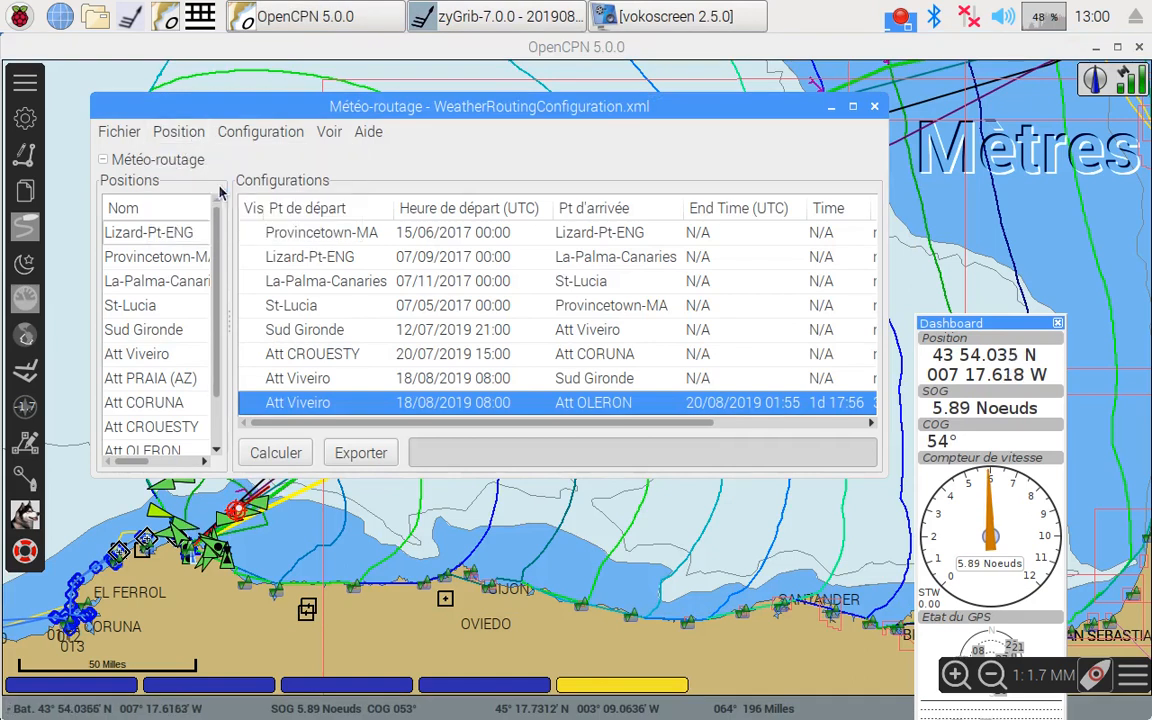
pyautogui.scroll(-1, 220, 367)
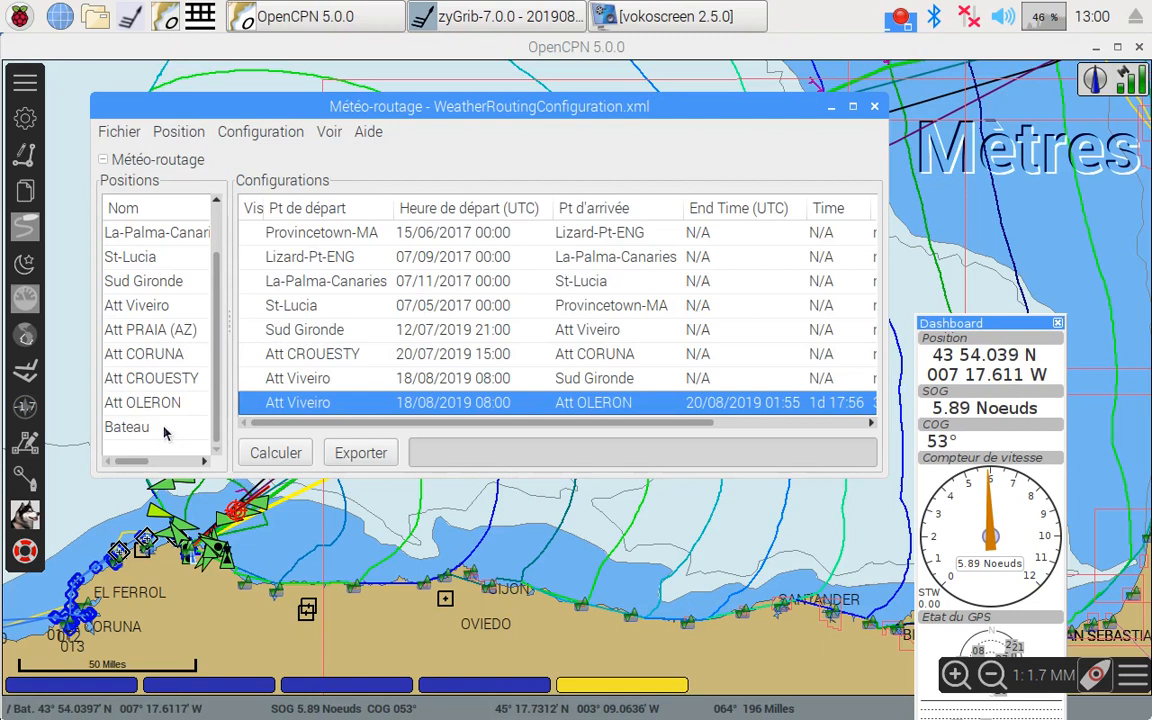
# Step: Create a new routing configuration from Bateau to Att OLERON departing at the current time, and start its calculation
pyautogui.click(223, 134)
pyautogui.click(245, 157)
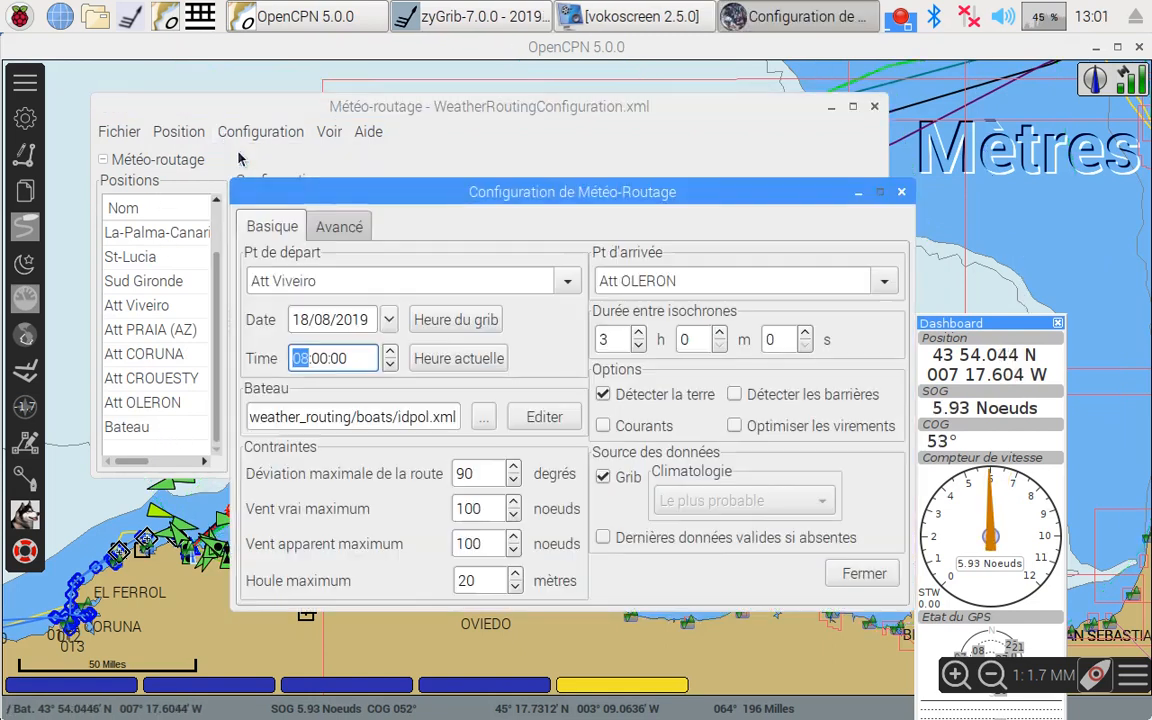
pyautogui.click(567, 284)
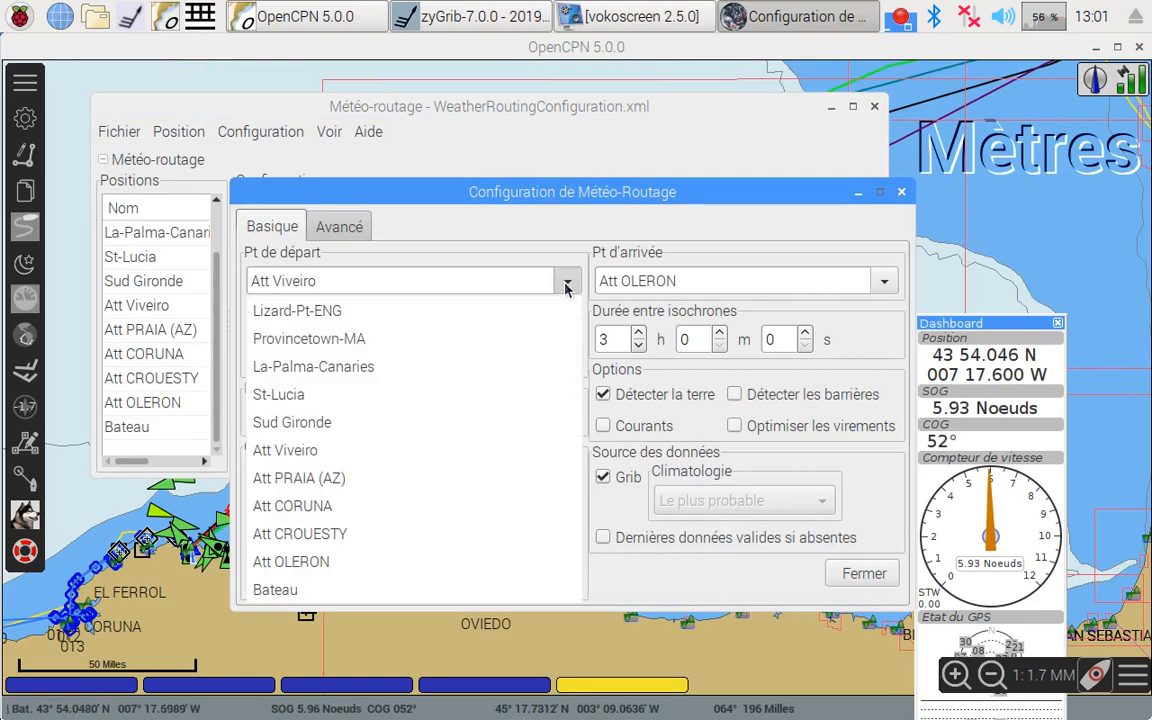
pyautogui.click(424, 590)
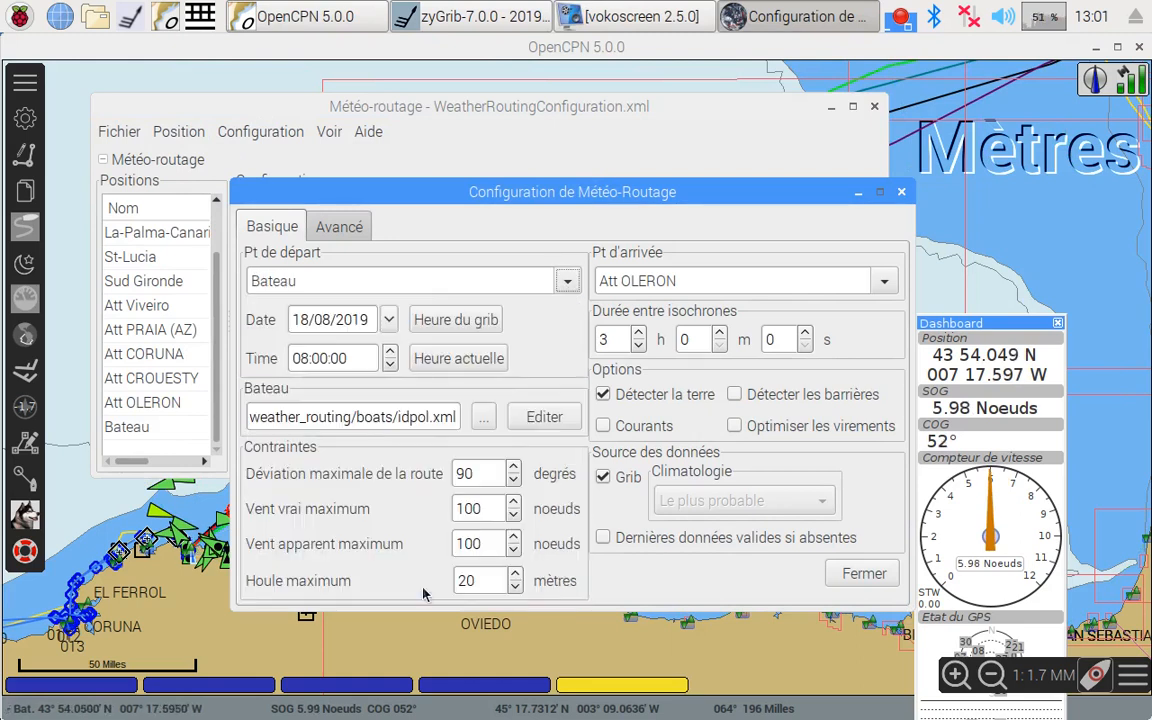
pyautogui.click(460, 356)
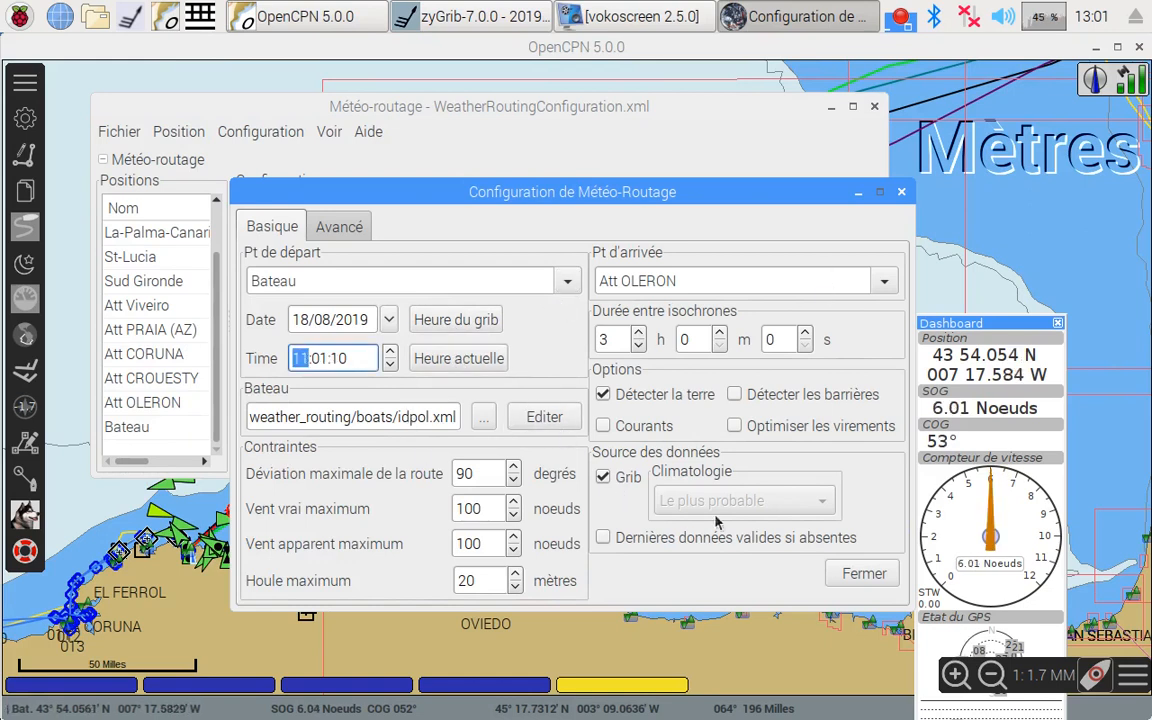
pyautogui.click(864, 575)
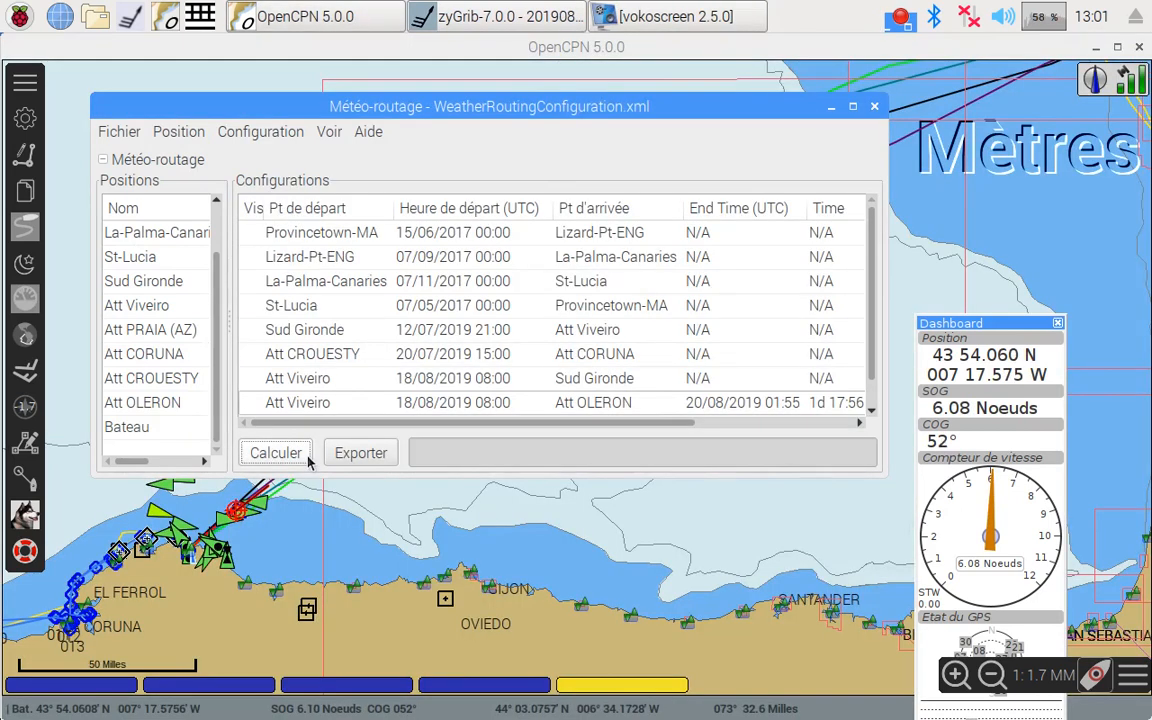
pyautogui.moveTo(683, 113); pyautogui.dragTo(840, 408)
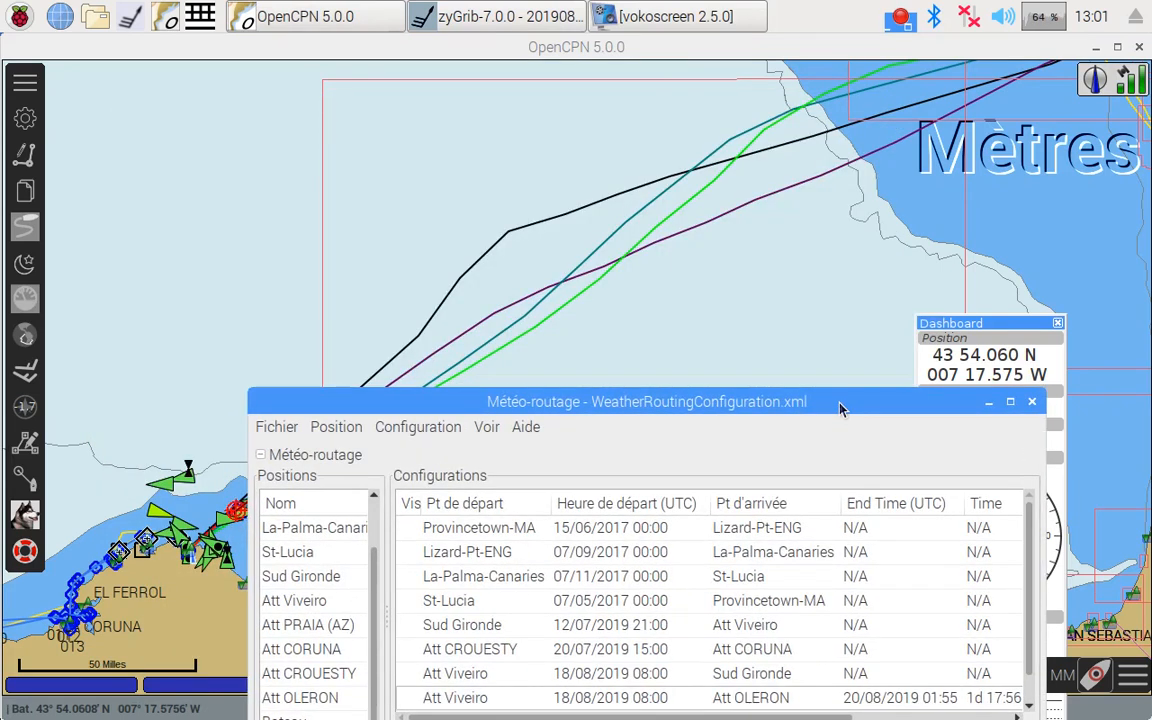
# Step: Export the calculated weather routing from Bateau to Att OLERON as a route on the chart, and close the weather routing window
pyautogui.moveTo(840, 408); pyautogui.dragTo(973, 364)
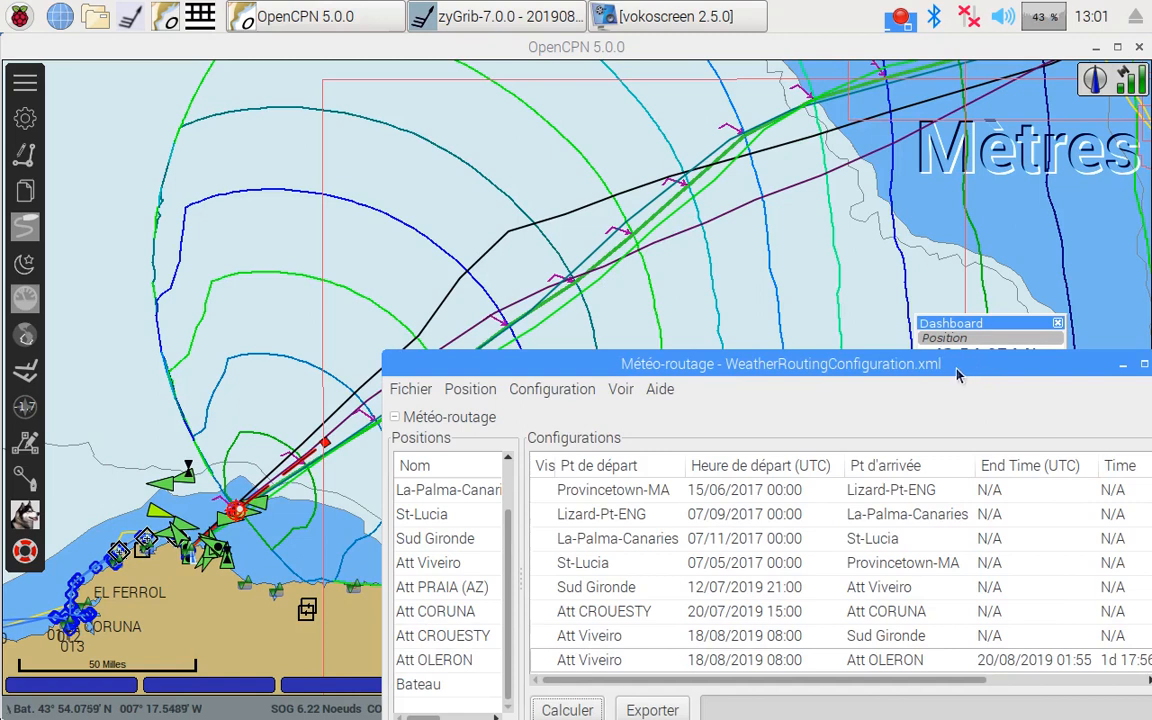
pyautogui.moveTo(963, 369); pyautogui.dragTo(726, 234)
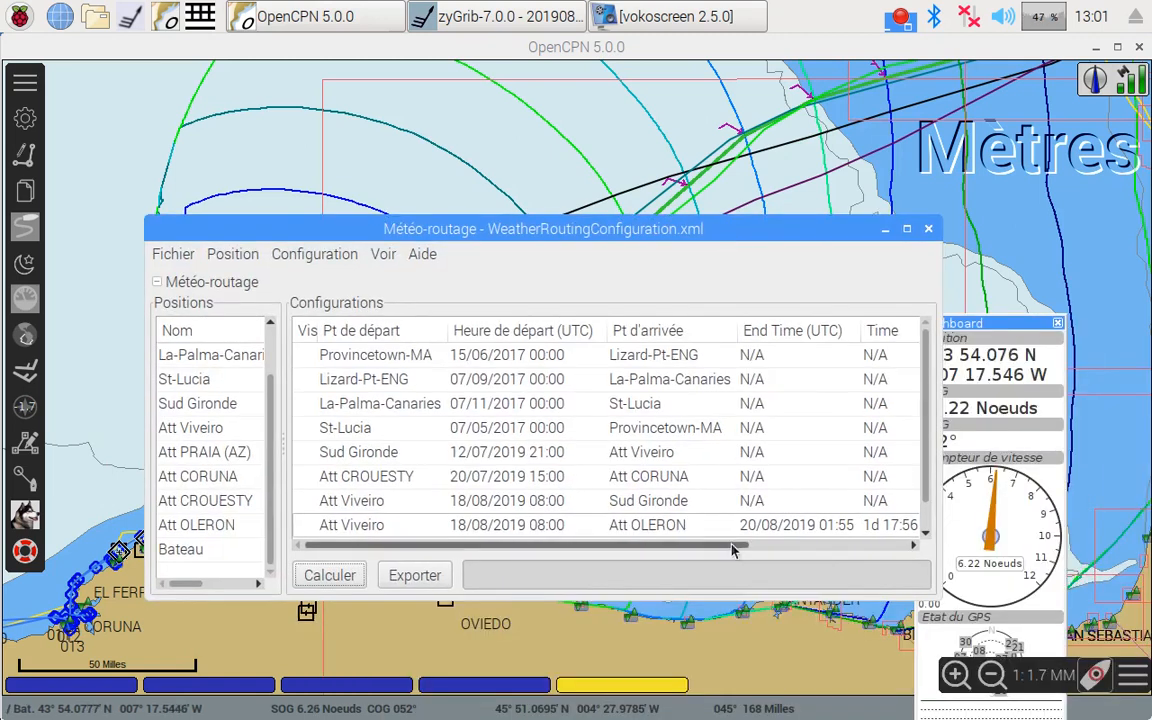
pyautogui.moveTo(738, 545); pyautogui.dragTo(825, 535)
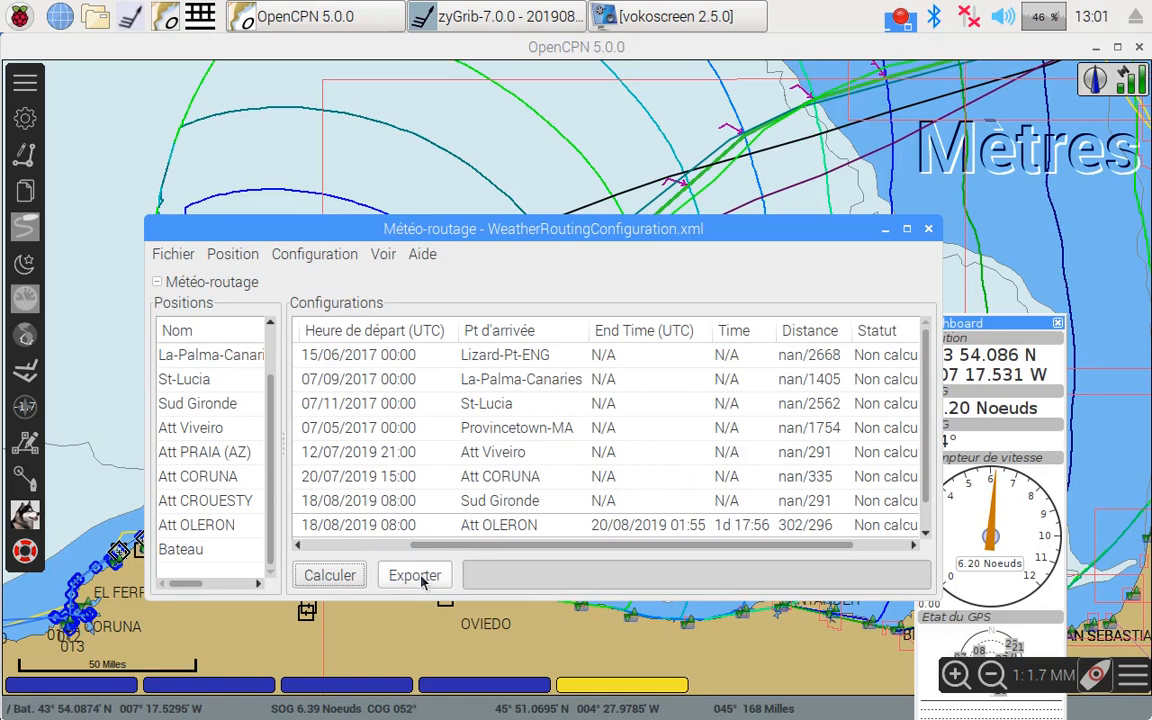
pyautogui.click(421, 578)
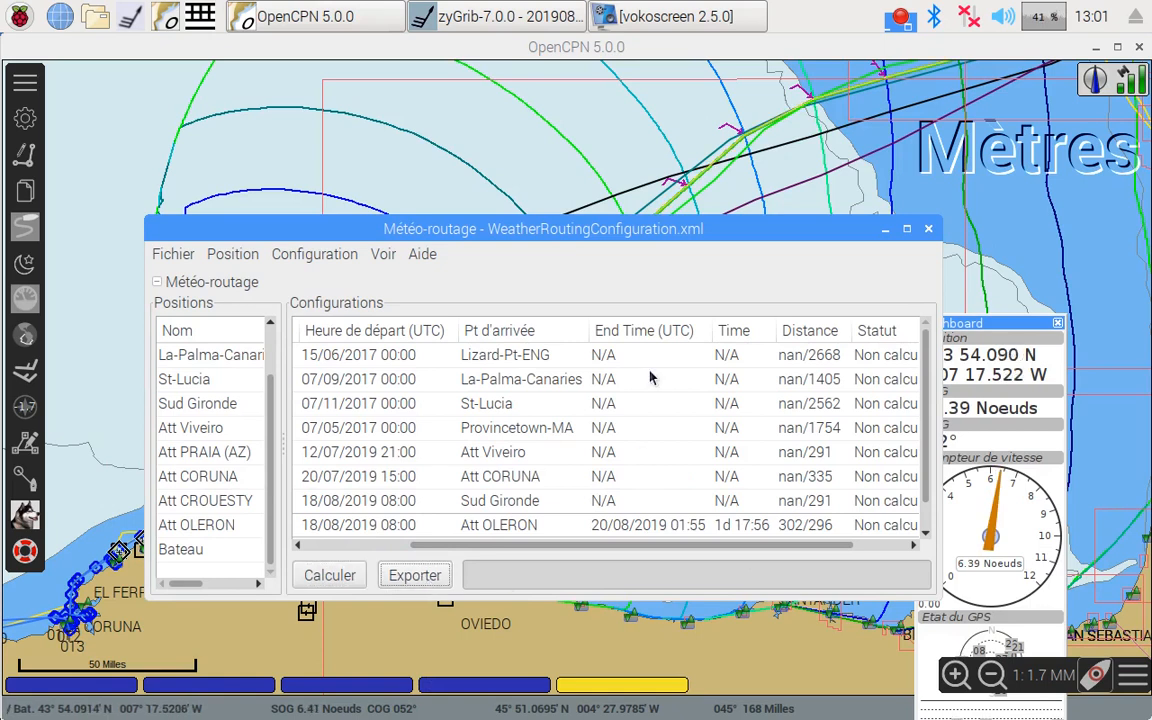
pyautogui.click(929, 231)
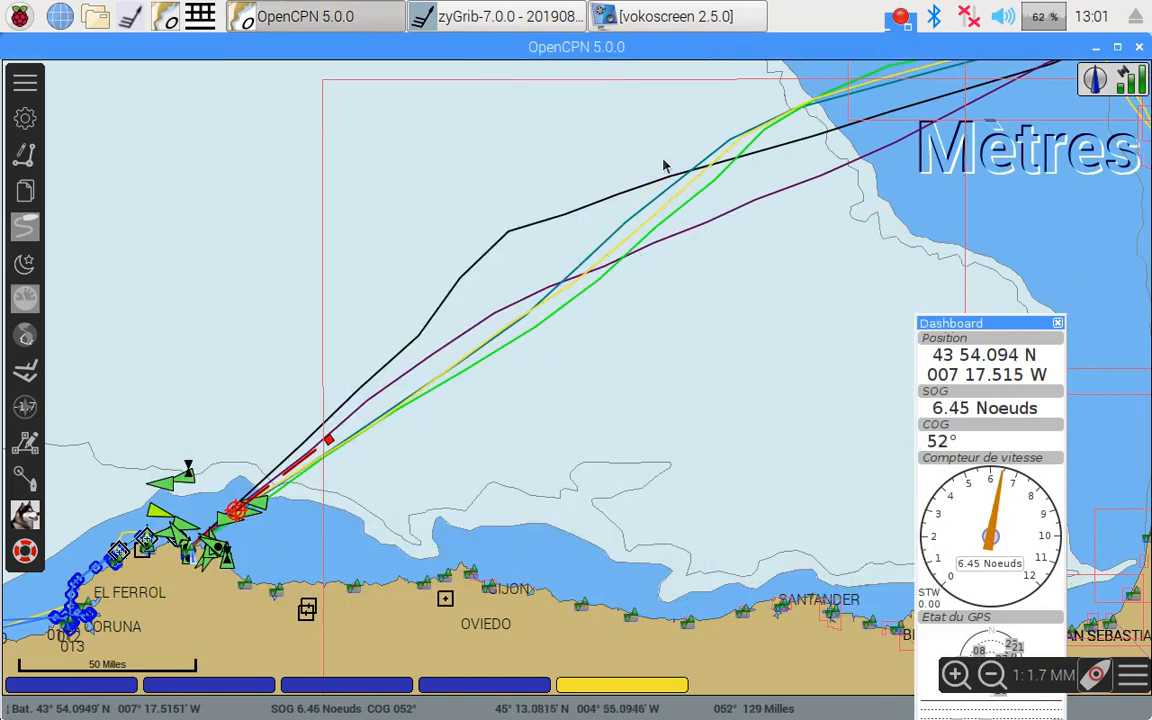
# Step: Reopen the weather routing window to compare the isochrones and new routing with the exported routes on the chart, and close it
pyautogui.click(26, 340)
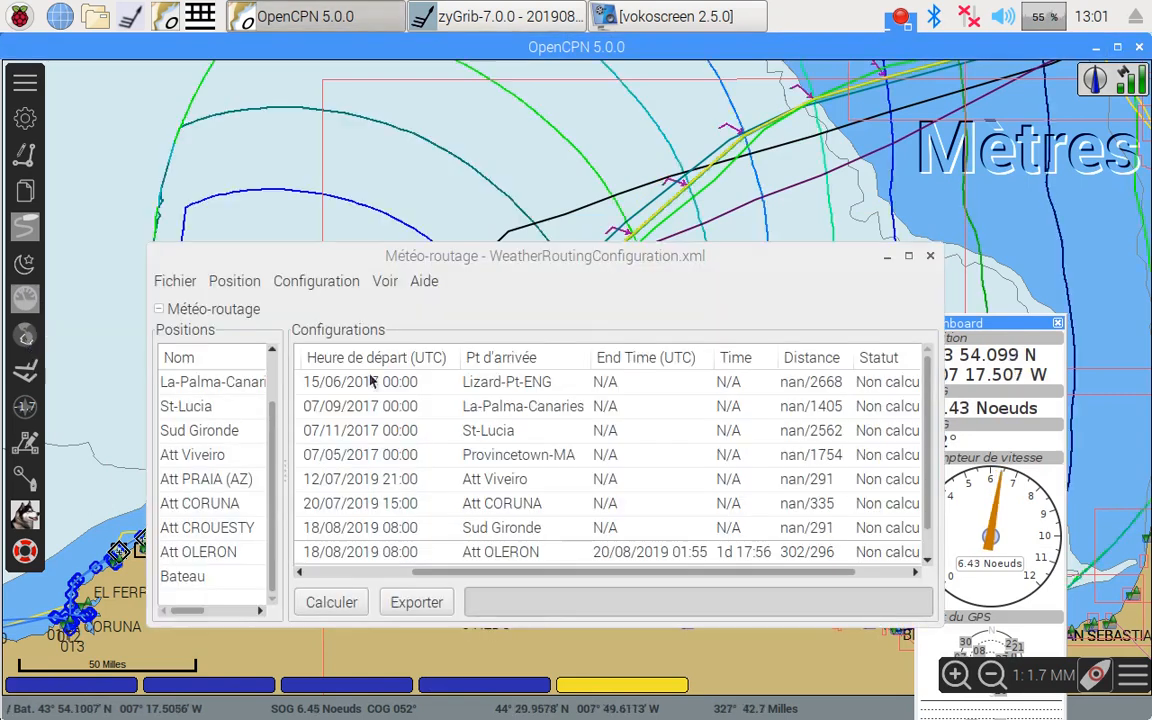
pyautogui.moveTo(695, 272)
pyautogui.mouseDown()
pyautogui.moveTo(732, 353)
pyautogui.moveTo(743, 416)
pyautogui.mouseUp()
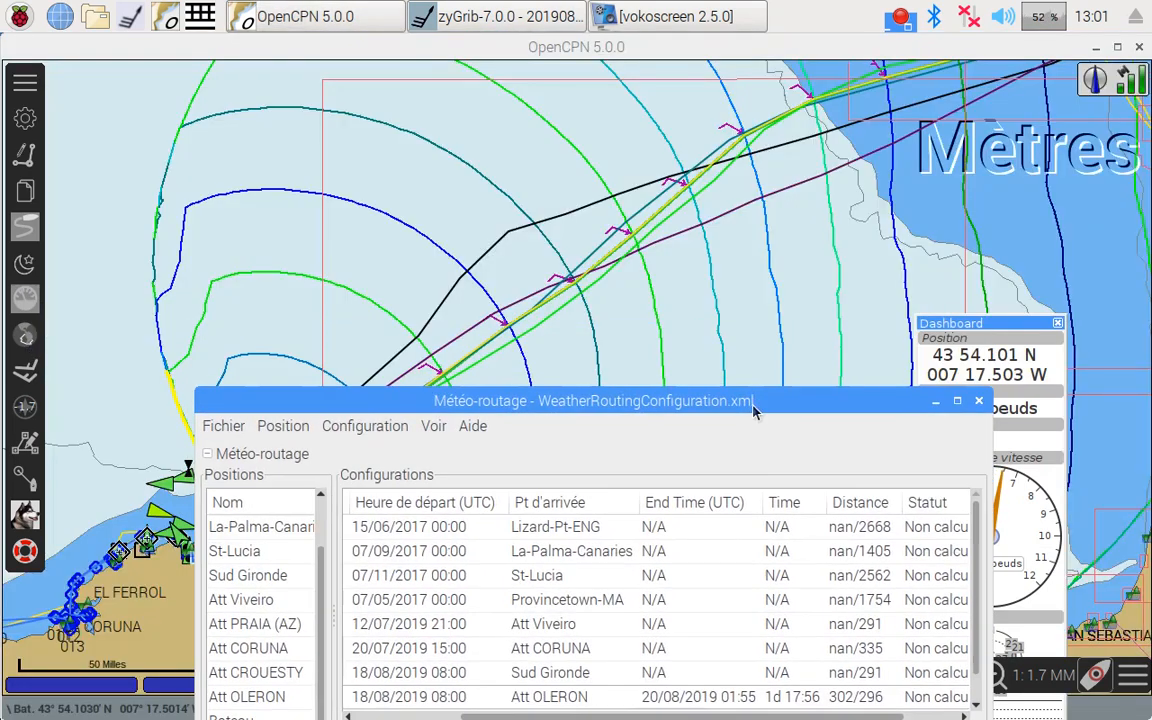
pyautogui.moveTo(499, 325)
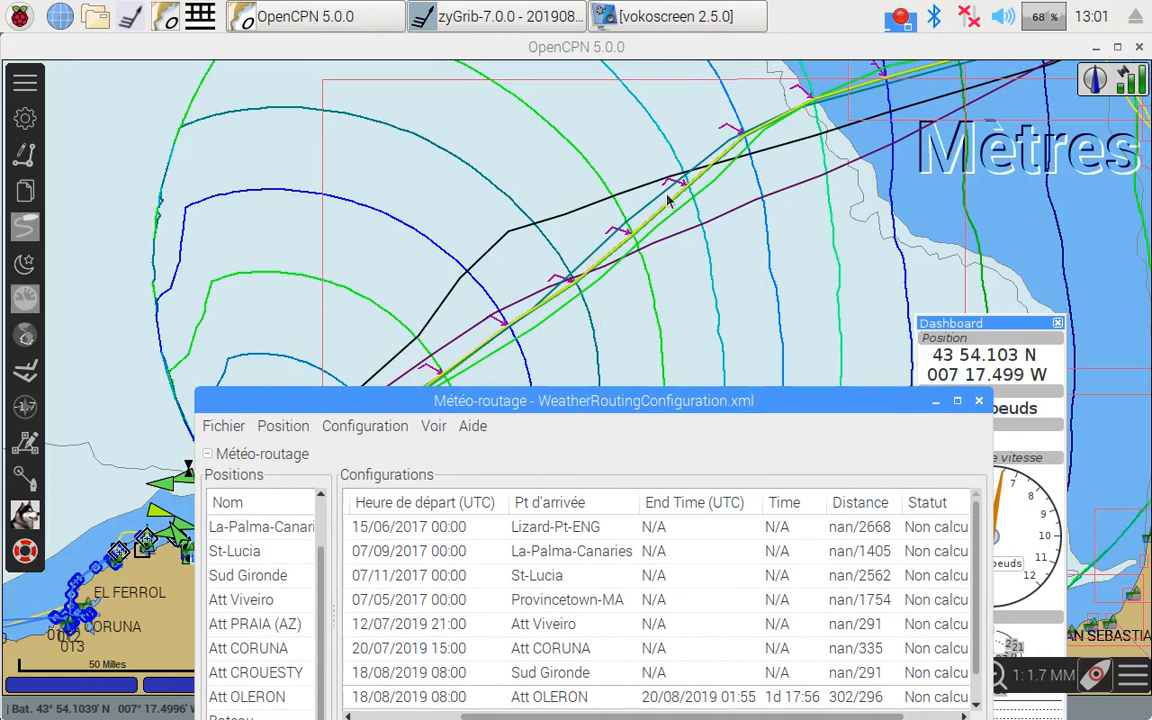
pyautogui.moveTo(732, 402); pyautogui.dragTo(892, 519)
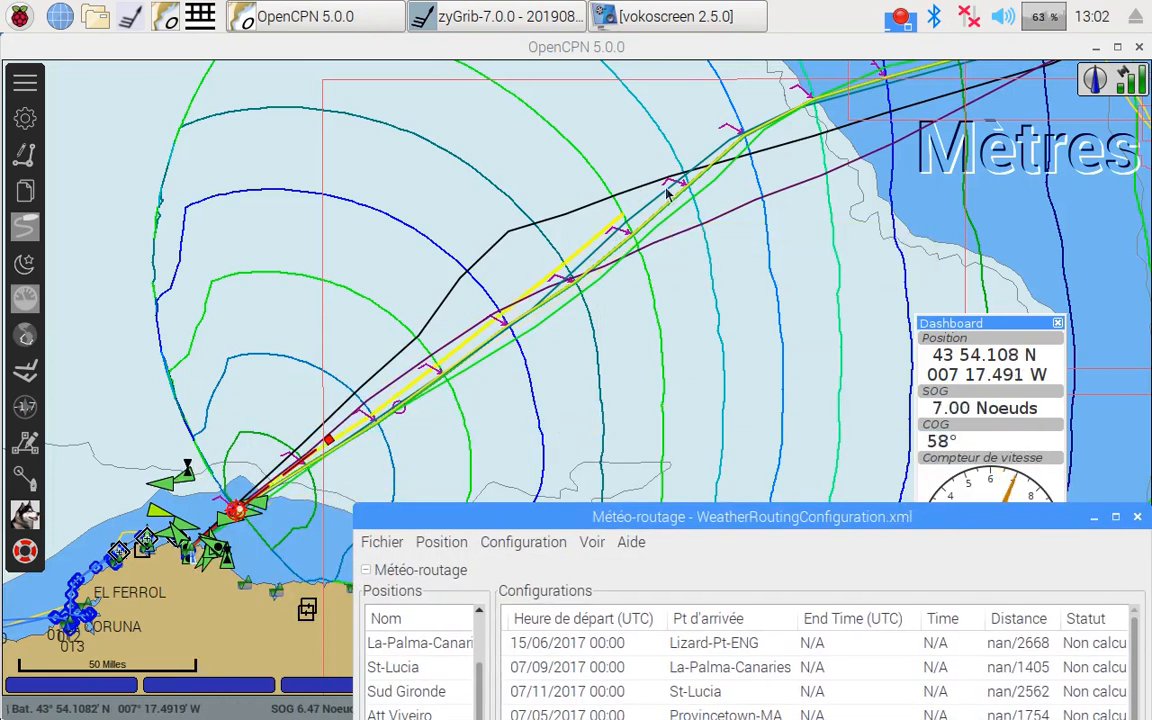
pyautogui.moveTo(680, 180)
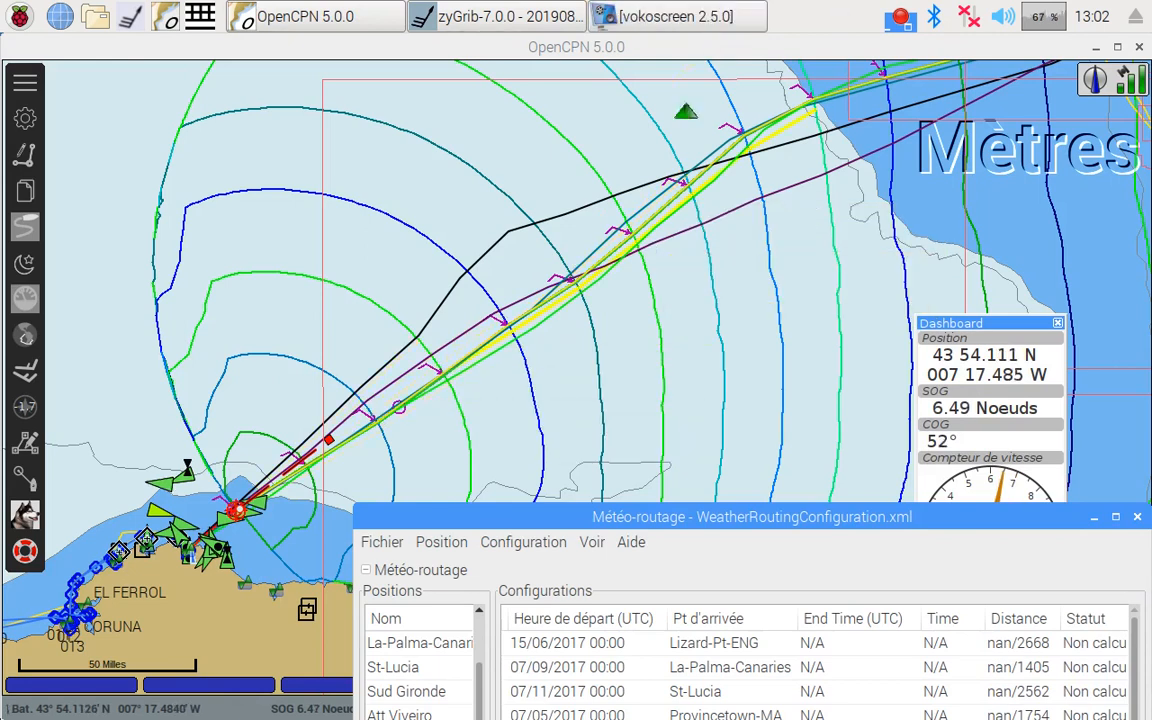
pyautogui.moveTo(786, 528); pyautogui.dragTo(595, 213)
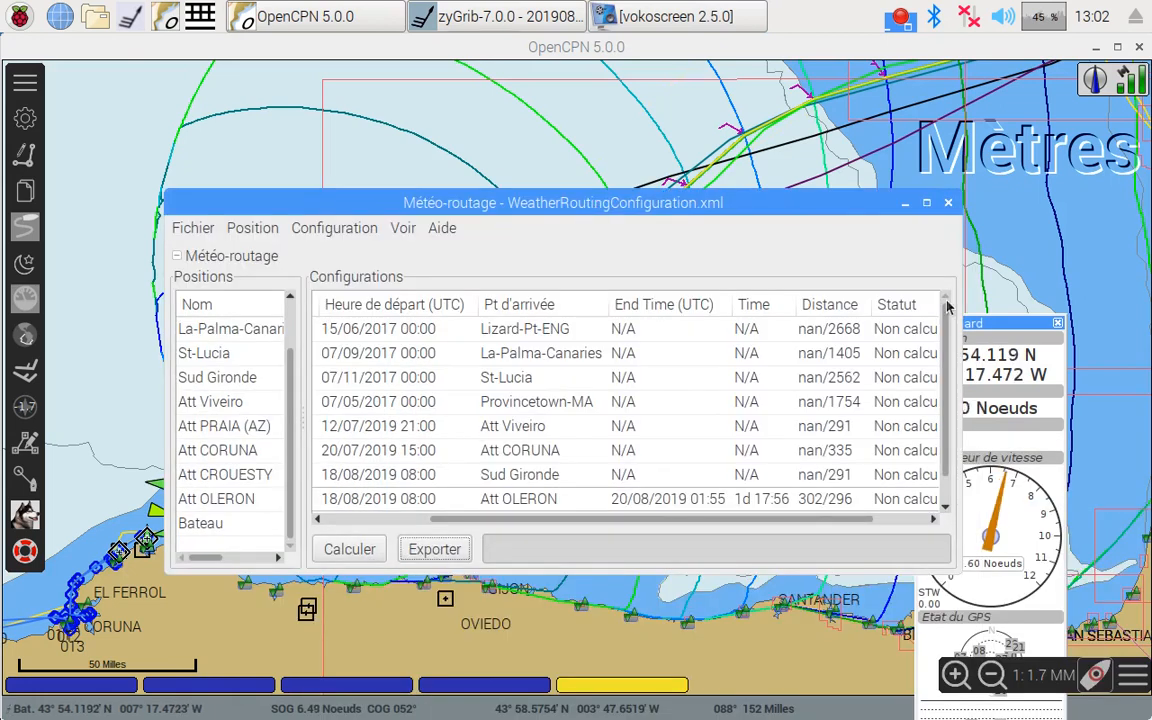
pyautogui.click(946, 205)
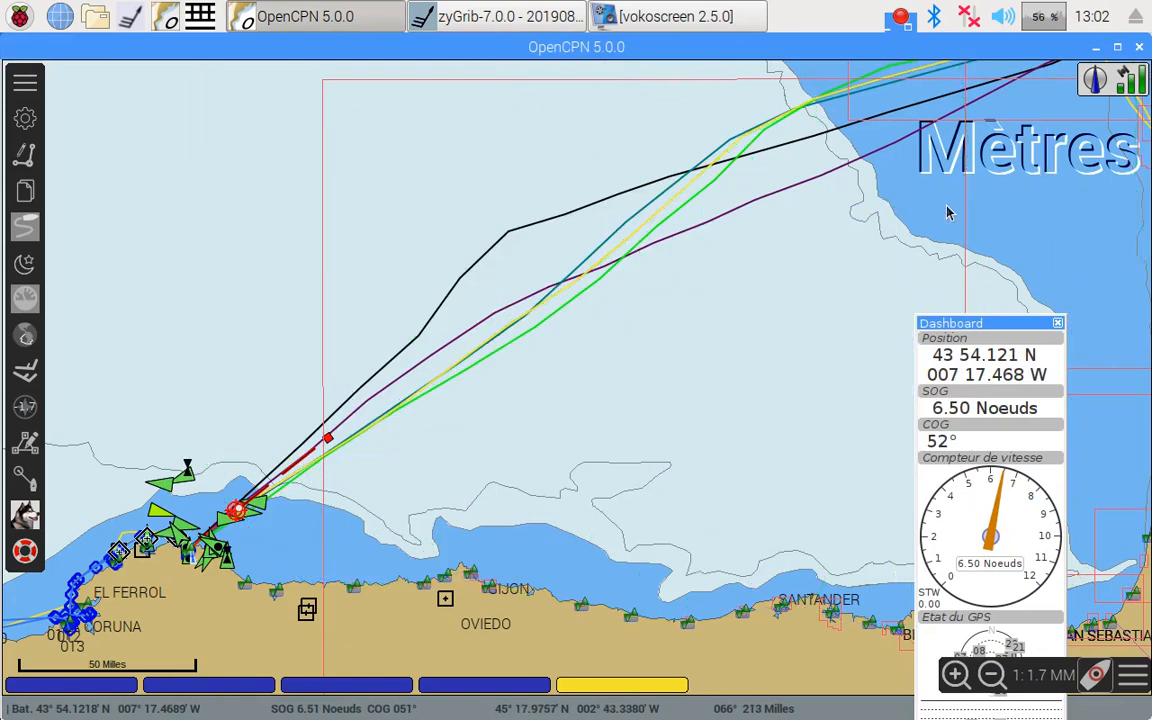